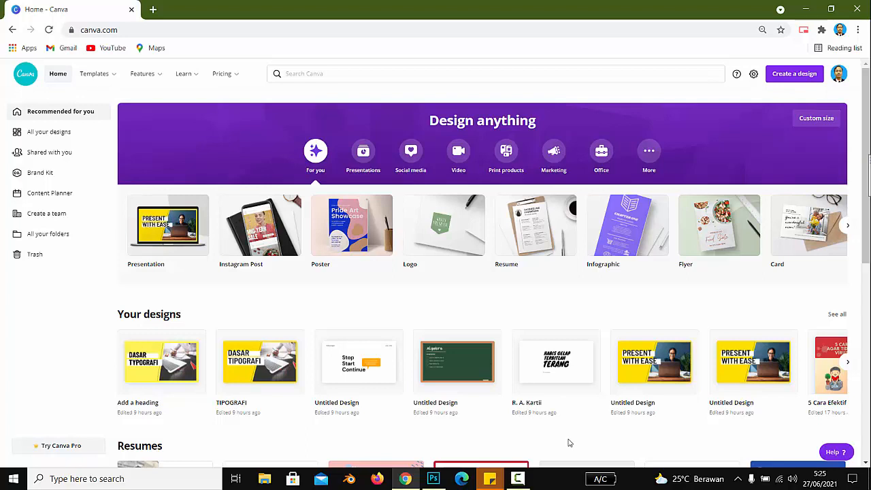
# - Create a new blank Infographic design
pyautogui.click(789, 79)
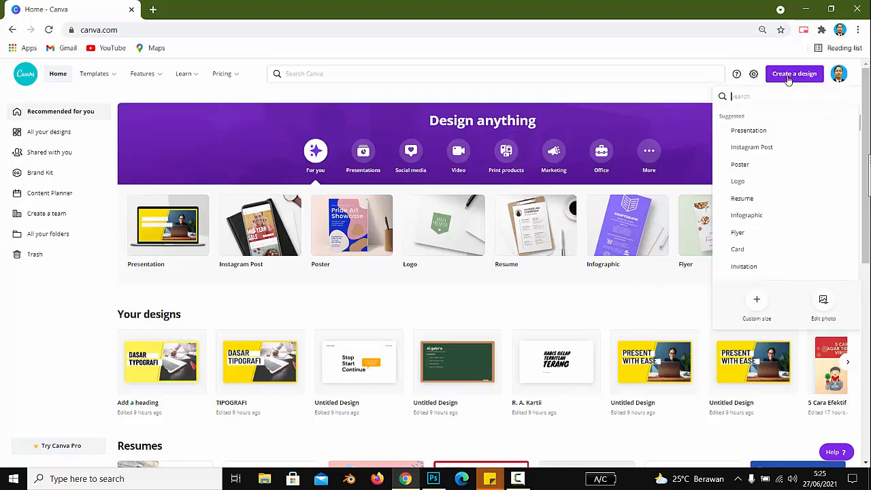
pyautogui.scroll(-1, 771, 237)
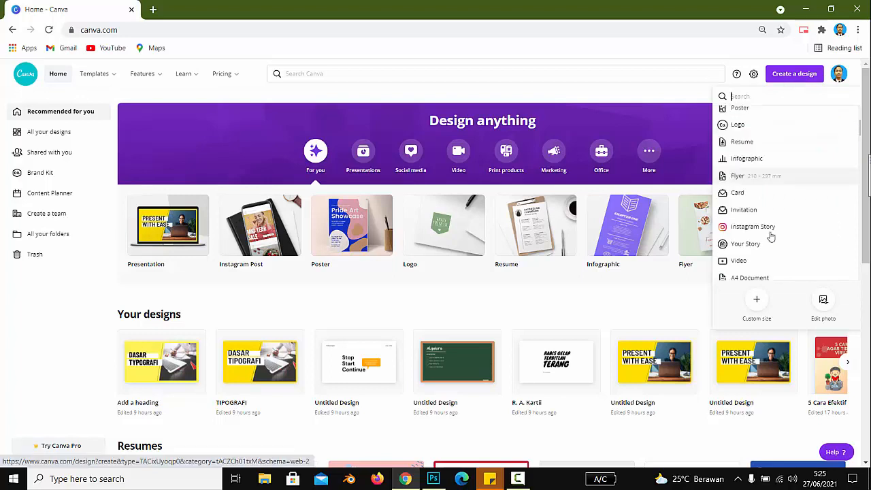
pyautogui.click(781, 160)
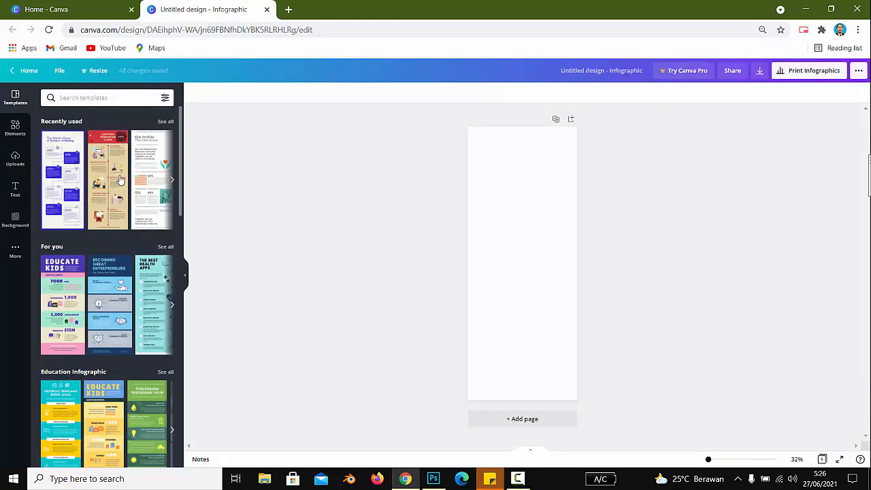
# - Apply the red and beige "Linimasa Persiapan Ujian" template from the Timeline Infographic category to the blank page
pyautogui.scroll(-7, 115, 205)
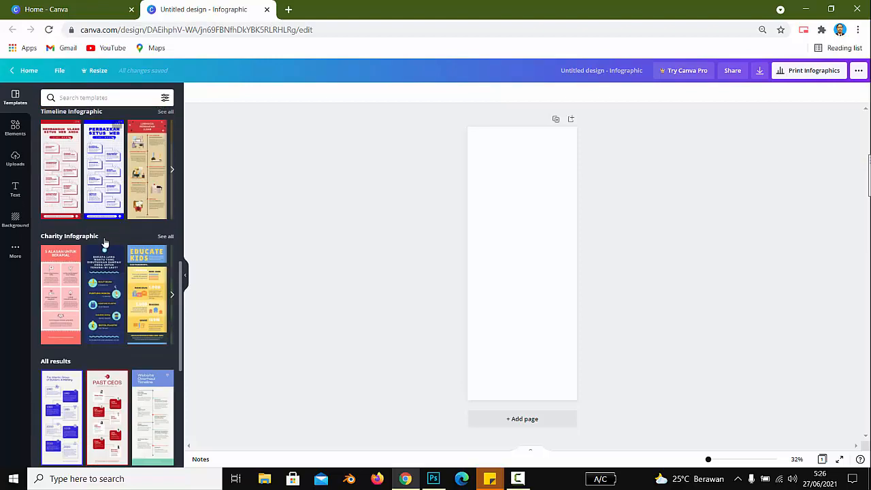
pyautogui.scroll(3, 104, 242)
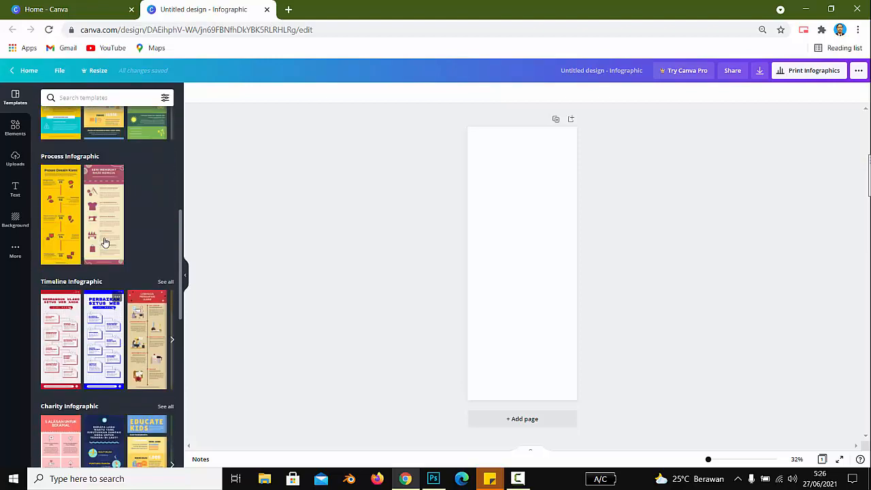
pyautogui.click(149, 324)
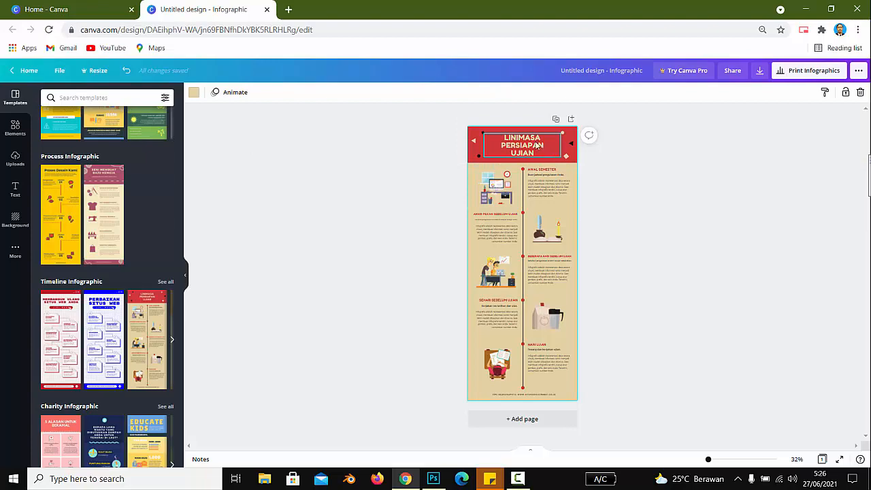
# - Search Google in a new browser tab for "cara menghindari covid alo dokter"
pyautogui.click(288, 10)
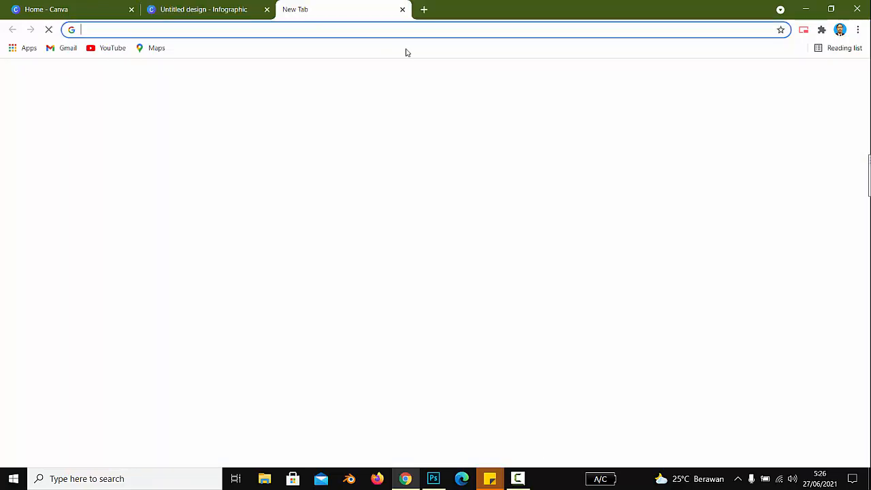
pyautogui.write('cara')
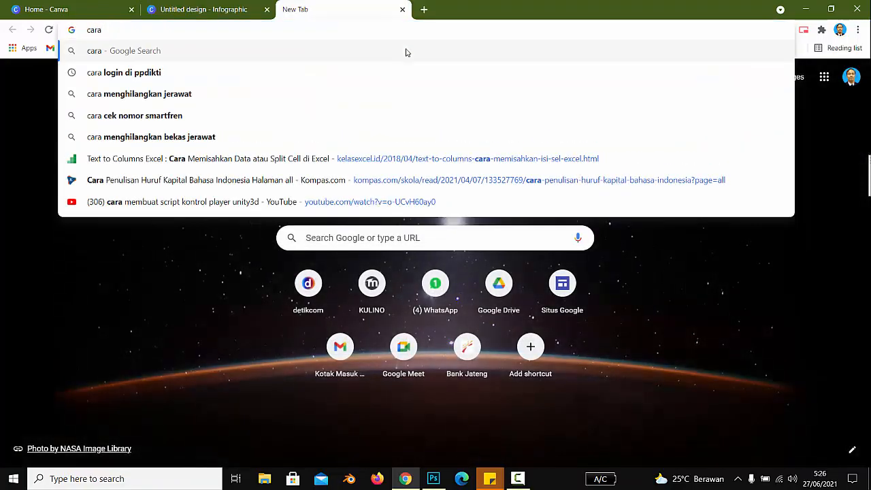
pyautogui.write(' men')
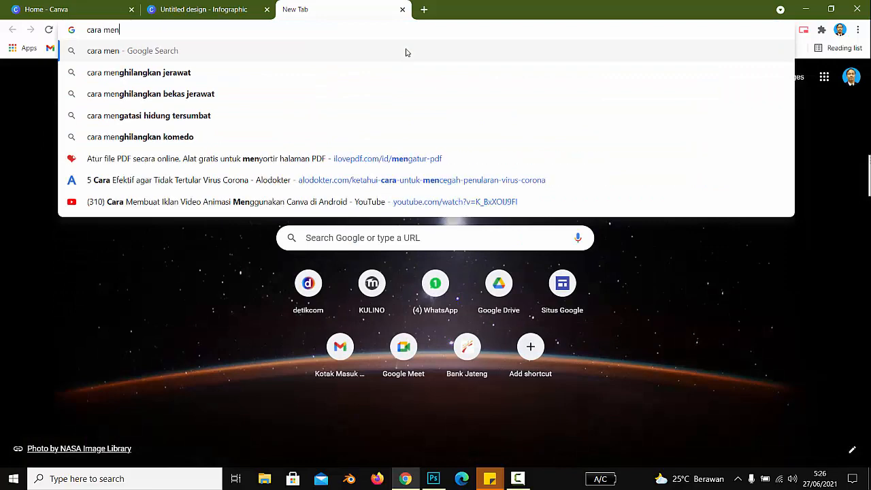
pyautogui.press('BackSpace')
pyautogui.press('BackSpace')
pyautogui.press('BackSpace')
pyautogui.write('mgn')
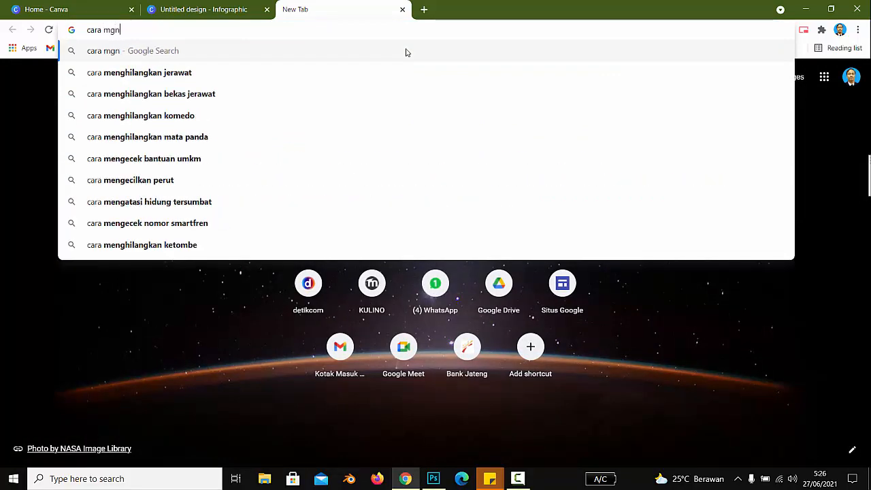
pyautogui.press('BackSpace')
pyautogui.press('BackSpace')
pyautogui.write('en')
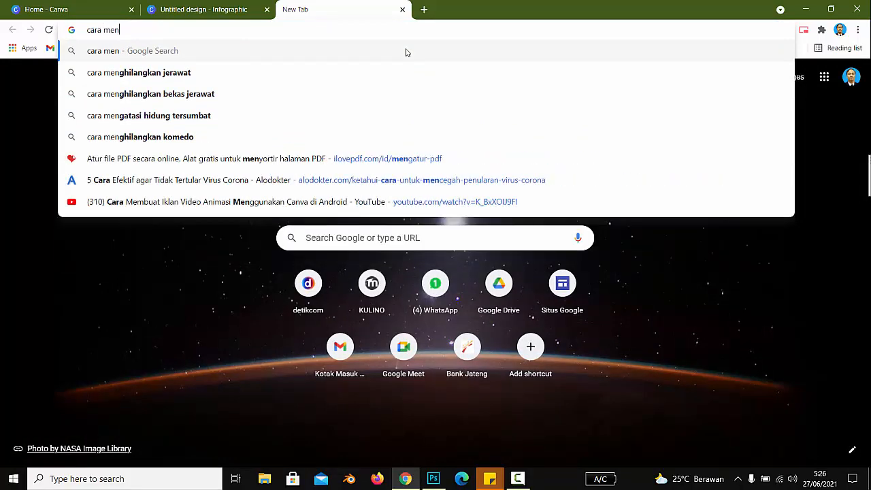
pyautogui.write('ghindari covid')
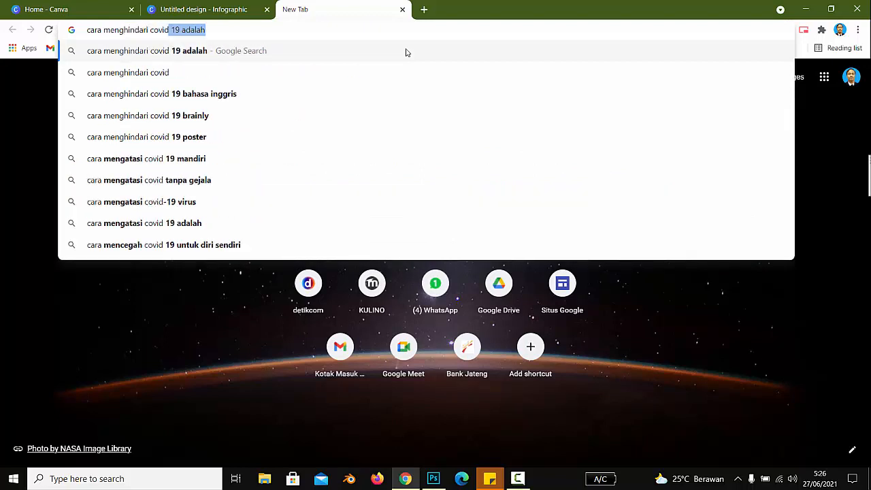
pyautogui.write(' alo dokt')
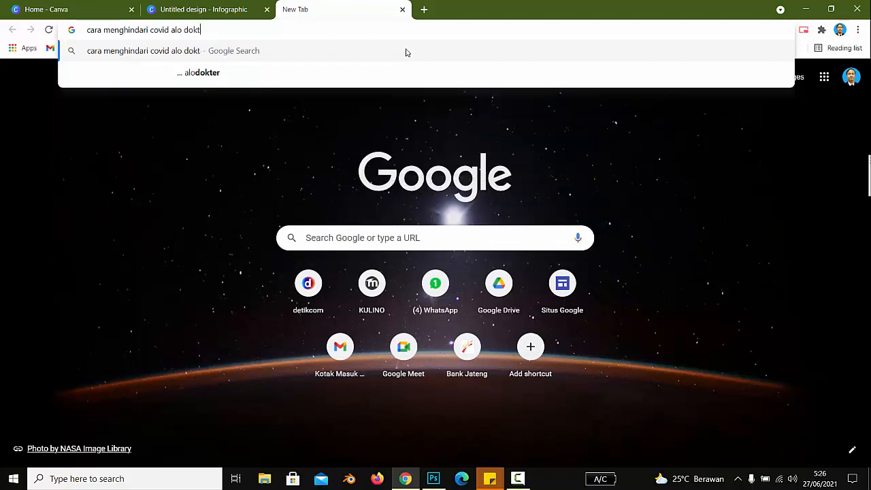
pyautogui.write('er')
pyautogui.press('Return')
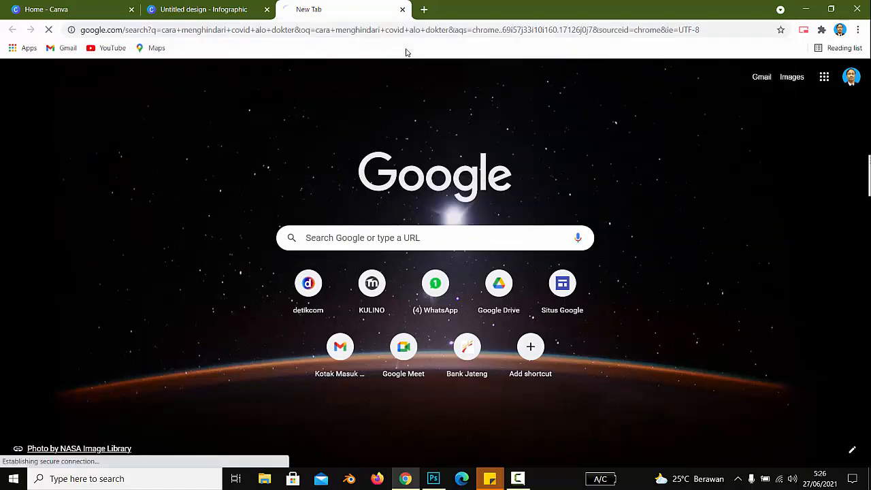
# - Open the Alodokter article on preventing coronavirus transmission and copy its title, "5 Cara Efektif agar Tidak Tertular Virus Corona"
pyautogui.click(197, 208)
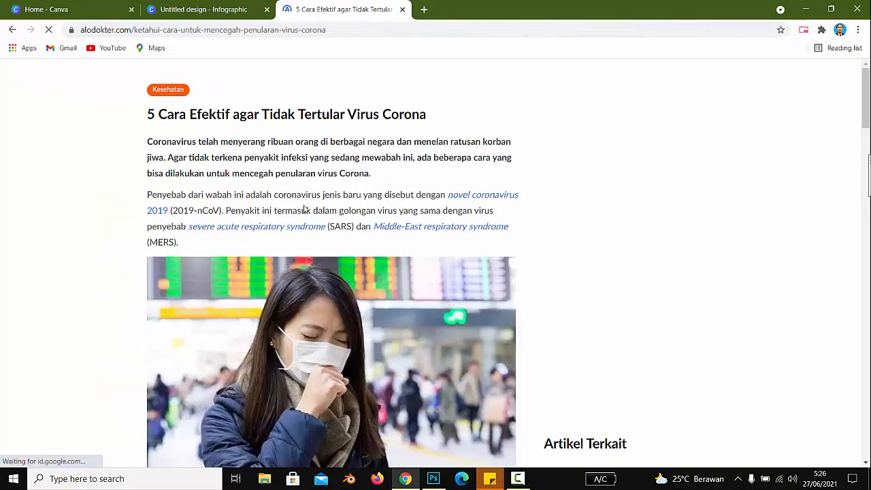
pyautogui.scroll(-5, 304, 225)
pyautogui.scroll(-4, 307, 212)
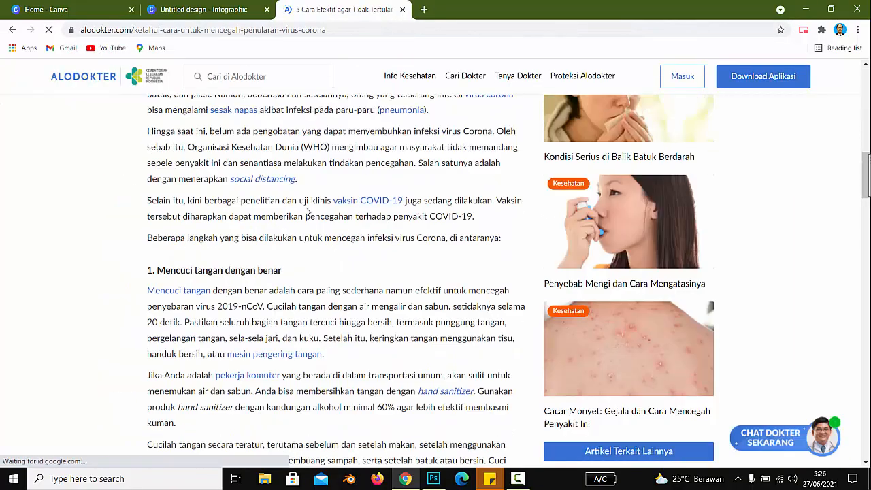
pyautogui.scroll(10, 307, 211)
pyautogui.scroll(1, 308, 212)
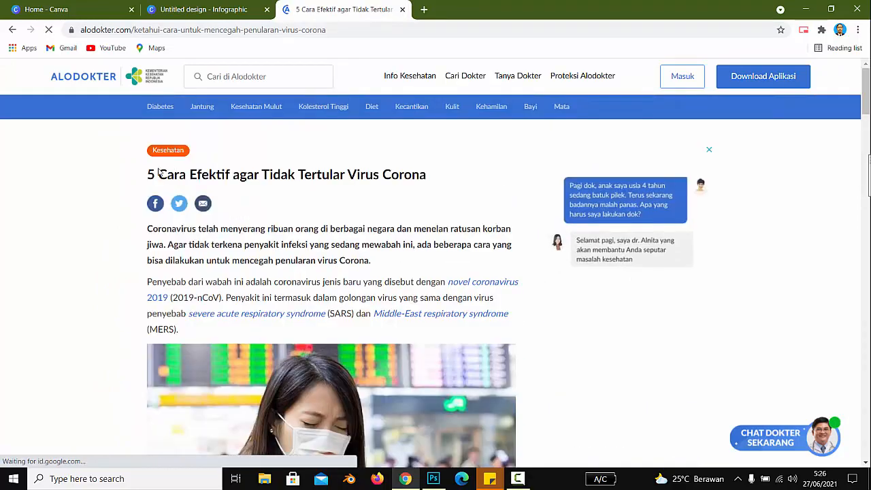
pyautogui.moveTo(152, 175); pyautogui.dragTo(432, 173)
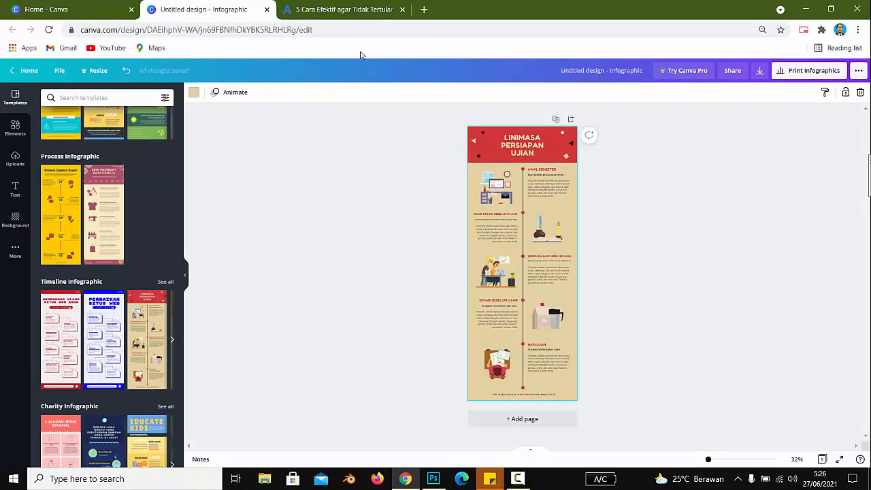
# - Back in the Canva design, replace the infographic's main title with "5 Cara Efektif agar Tidak Tertular Virus Corona"
pyautogui.click(207, 9)
pyautogui.moveTo(708, 460); pyautogui.dragTo(724, 461)
pyautogui.scroll(5, 574, 209)
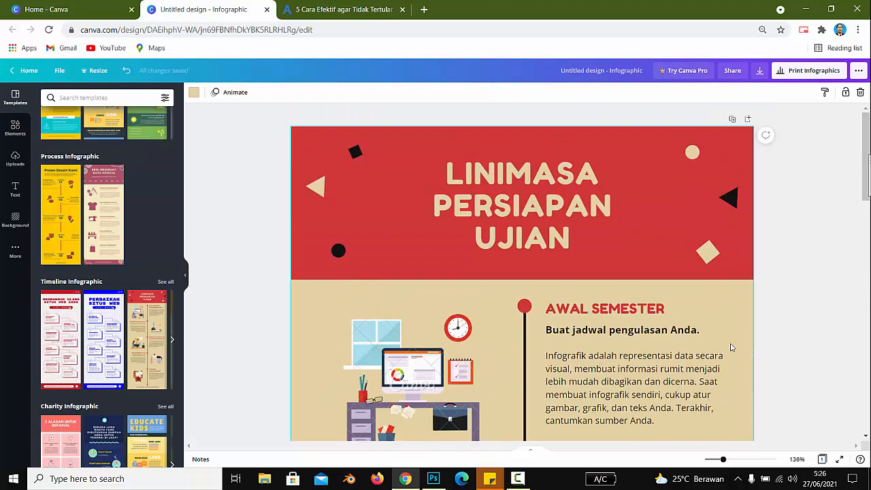
pyautogui.doubleClick(569, 177)
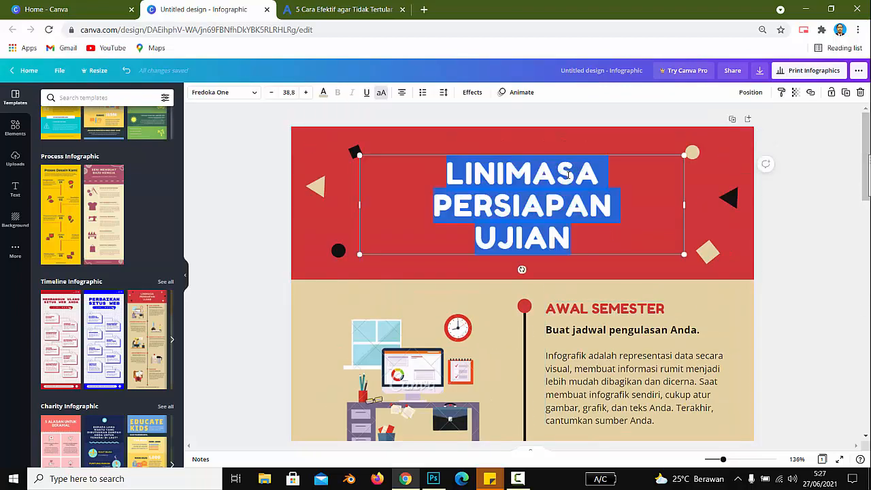
pyautogui.write('5 CARA EFEKTIF AGAR TIDAK TERTULAR VIRUS CORONA')
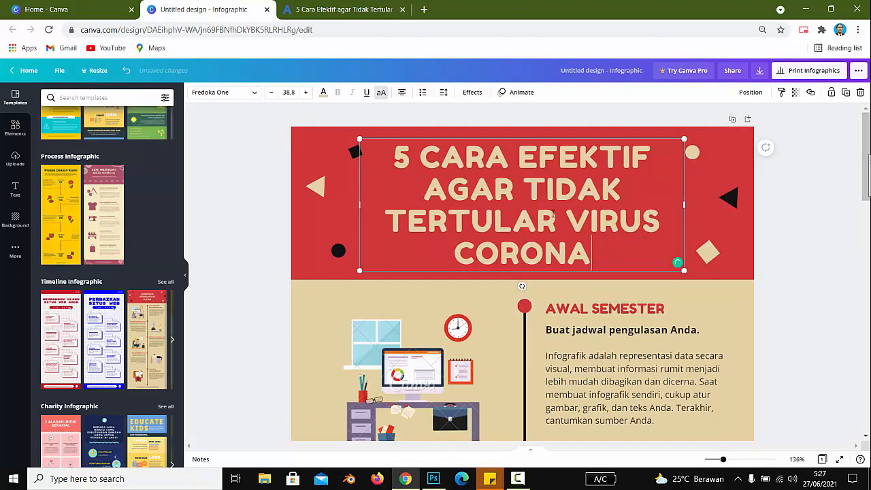
# - Reduce the font size of the whole main title to 32.8
pyautogui.hotkey('ctrl', 'a')
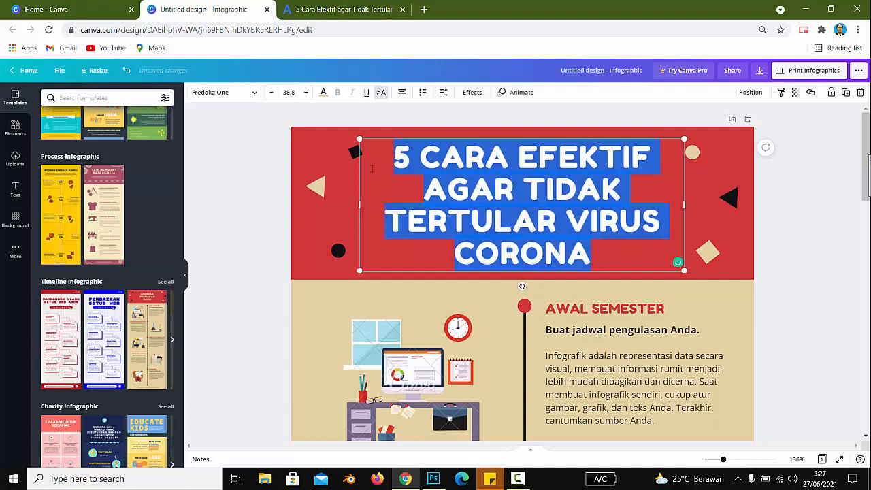
pyautogui.moveTo(398, 154); pyautogui.dragTo(593, 245)
pyautogui.click(271, 93)
pyautogui.click(272, 94)
pyautogui.click(272, 93)
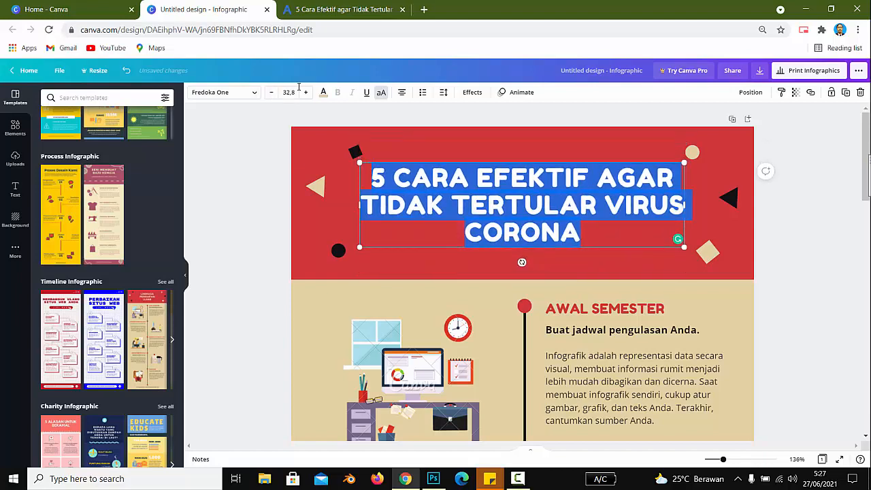
pyautogui.click(255, 200)
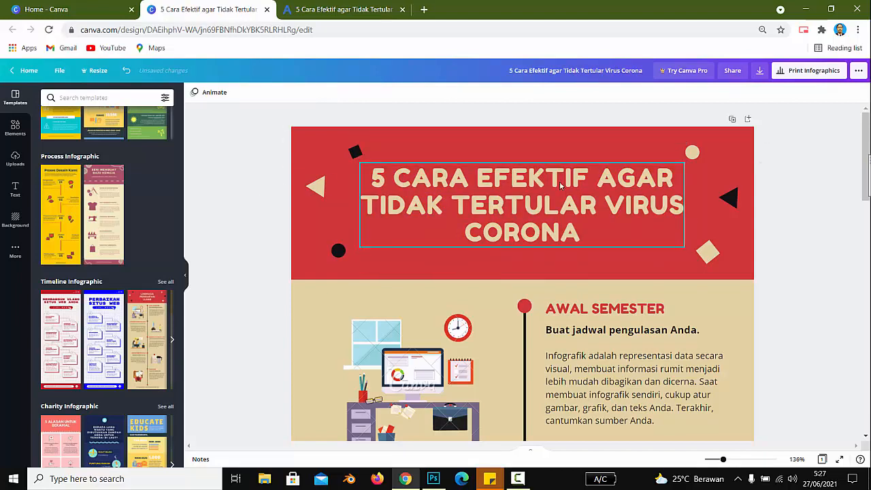
# - Insert a line break before "AGAR" in the main title so the first line reads "5 CARA EFEKTIF"
pyautogui.click(598, 179)
pyautogui.click(598, 179)
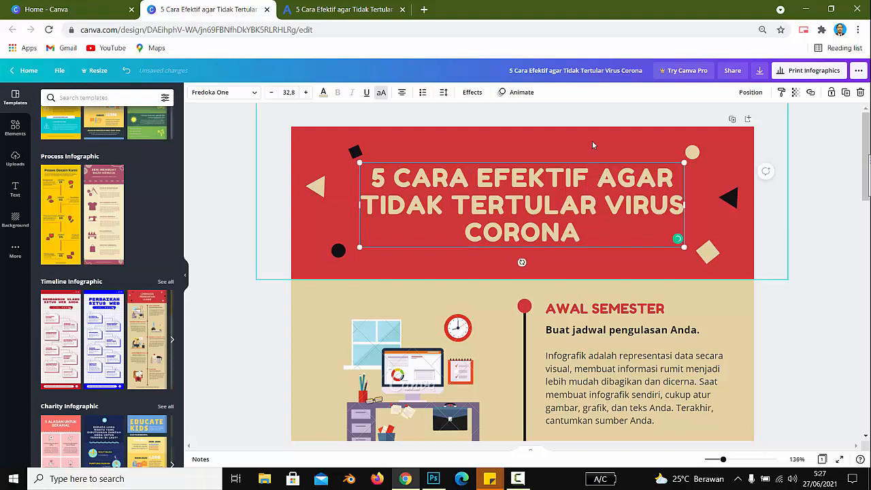
pyautogui.press('Return')
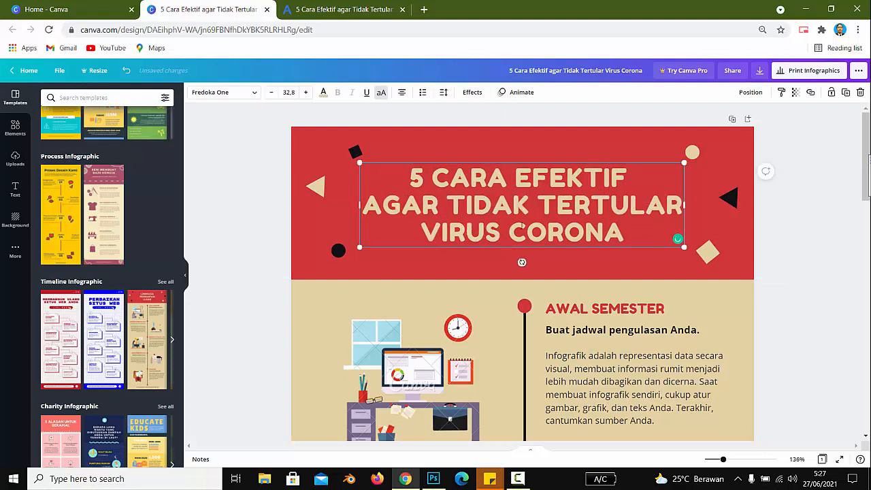
pyautogui.click(248, 202)
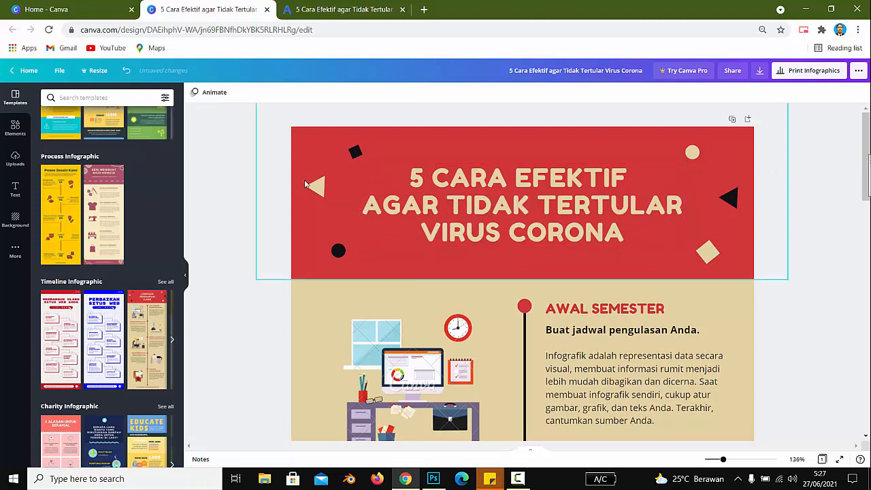
# - Copy the first tip's heading, "1. Mencuci tangan dengan benar", from the Alodokter article
pyautogui.scroll(-3, 376, 225)
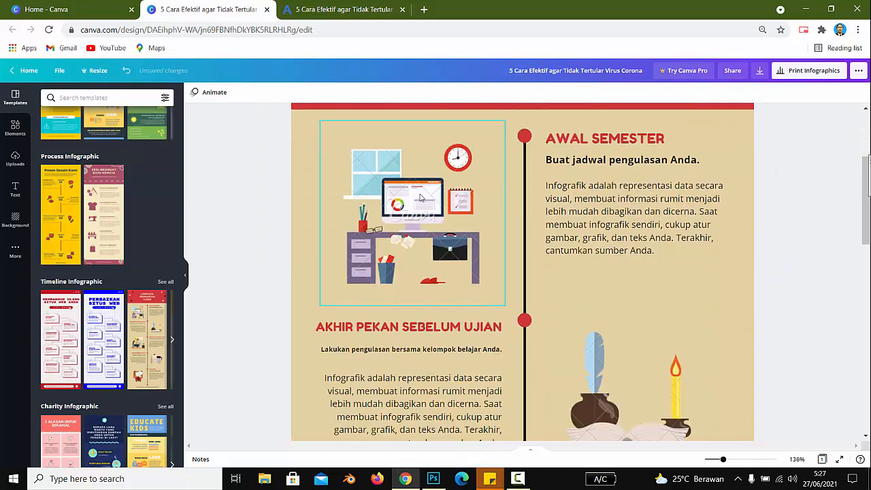
pyautogui.scroll(3, 546, 278)
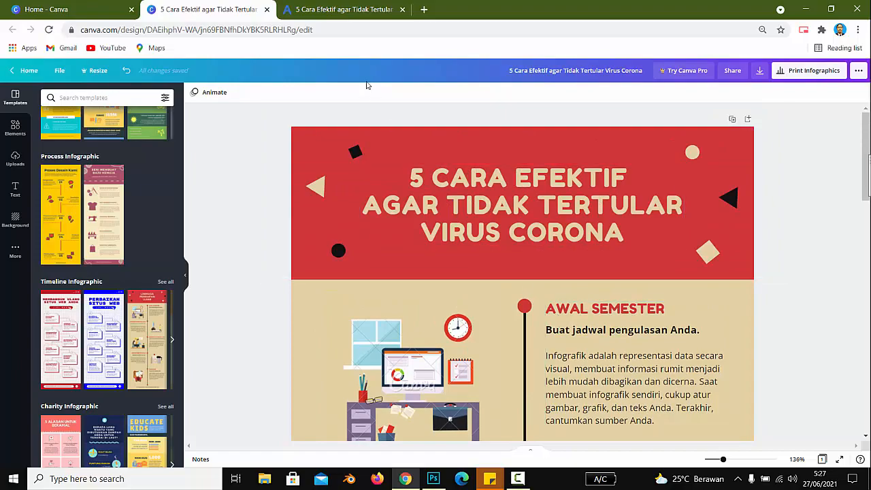
pyautogui.click(353, 9)
pyautogui.scroll(-10, 253, 231)
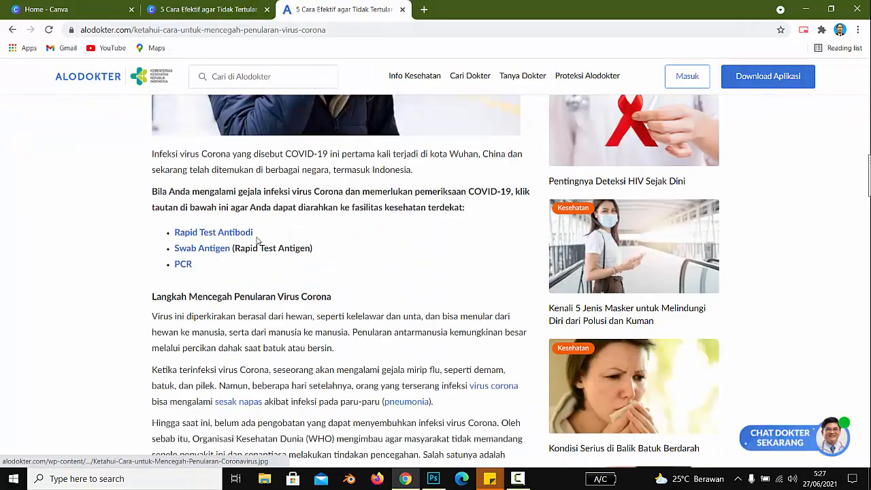
pyautogui.scroll(-3, 170, 197)
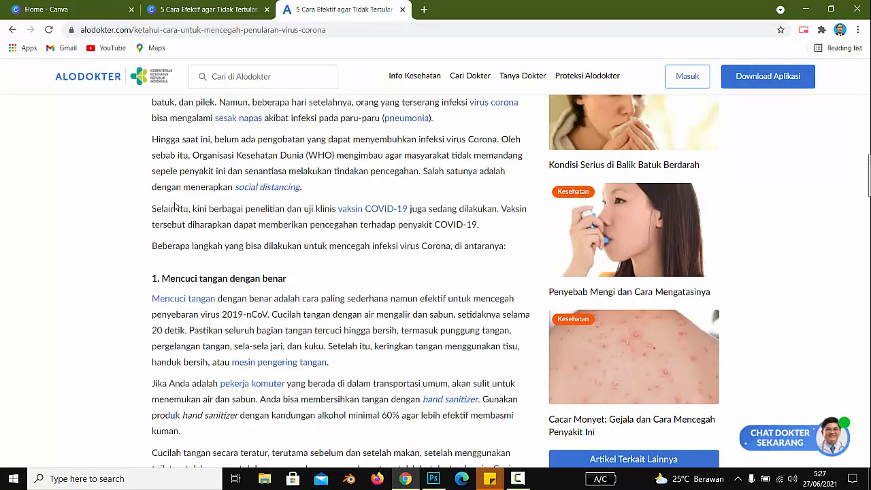
pyautogui.moveTo(295, 282); pyautogui.dragTo(154, 278)
# - Replace the "AWAL SEMESTER" heading in the Canva infographic with "1. Mencuci tangan dengan benar"
pyautogui.click(256, 9)
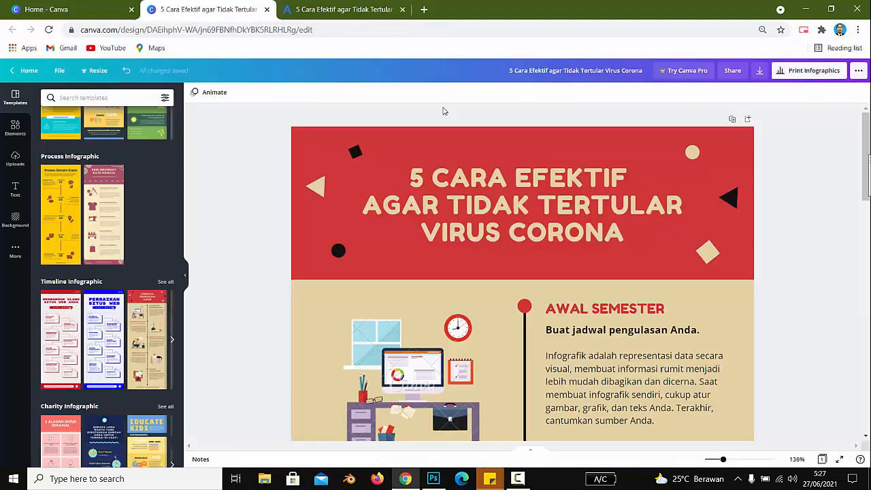
pyautogui.click(571, 310)
pyautogui.doubleClick(570, 310)
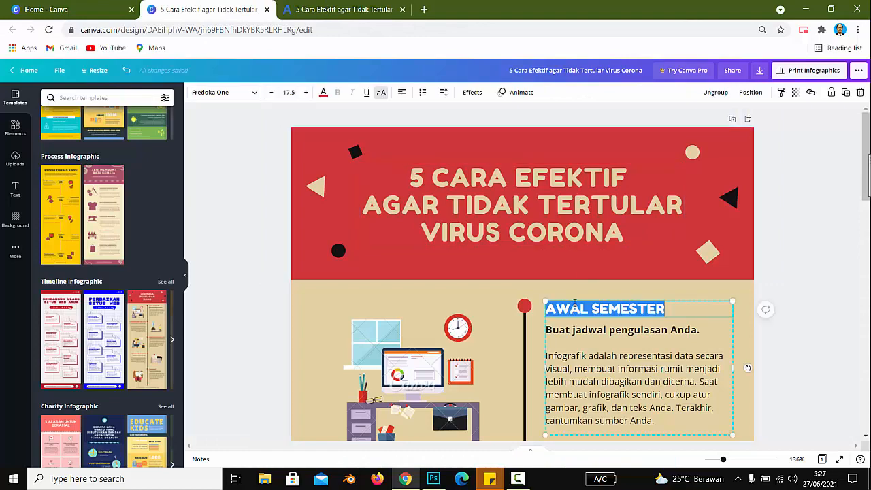
pyautogui.write('1. MENCUCI TANGAN DENGAN BENAR')
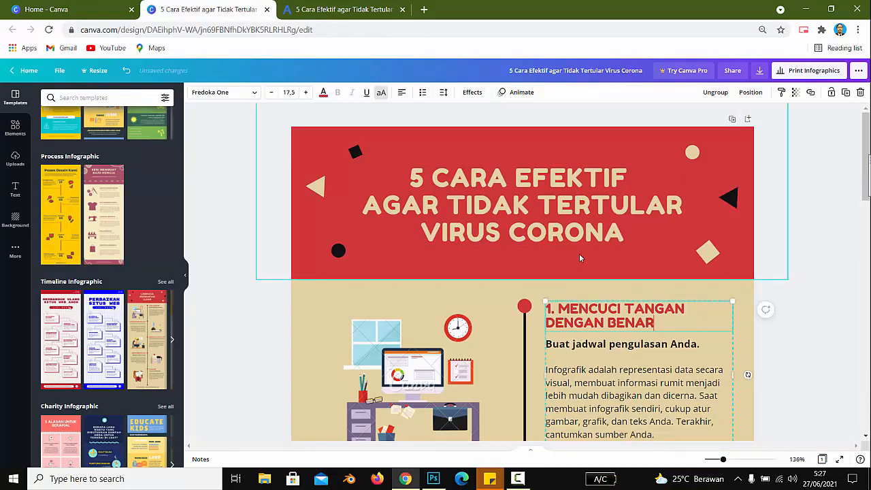
pyautogui.press('BackSpace')
# - Copy the second tip's heading, "2. Menggunakan masker", from the Alodokter article
pyautogui.click(363, 4)
pyautogui.scroll(-3, 257, 165)
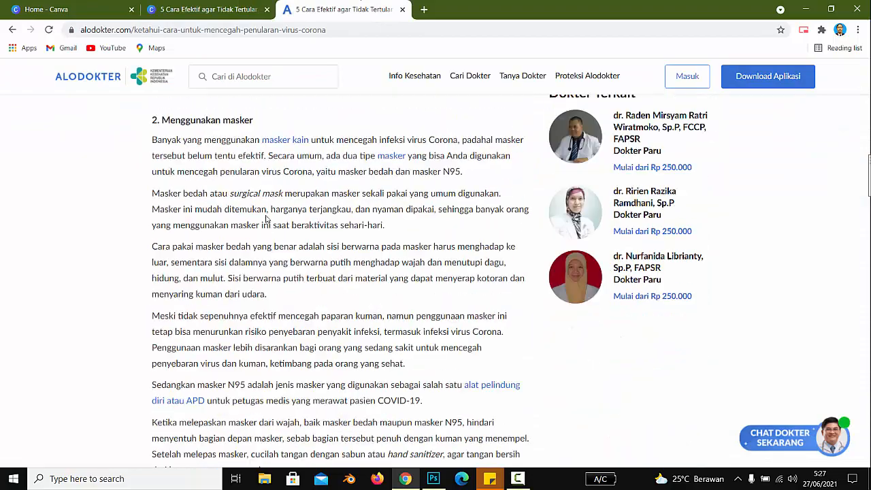
pyautogui.scroll(1, 258, 165)
pyautogui.moveTo(257, 178); pyautogui.dragTo(151, 178)
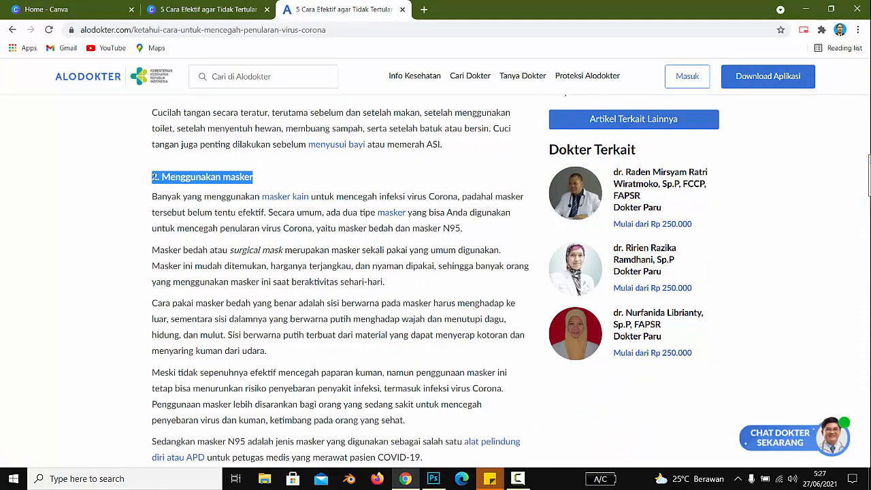
# - Replace the "AKHIR PEKAN SEBELUM UJIAN" heading in the Canva infographic with "2. Menggunakan masker"
pyautogui.click(204, 10)
pyautogui.scroll(-3, 422, 273)
pyautogui.click(422, 276)
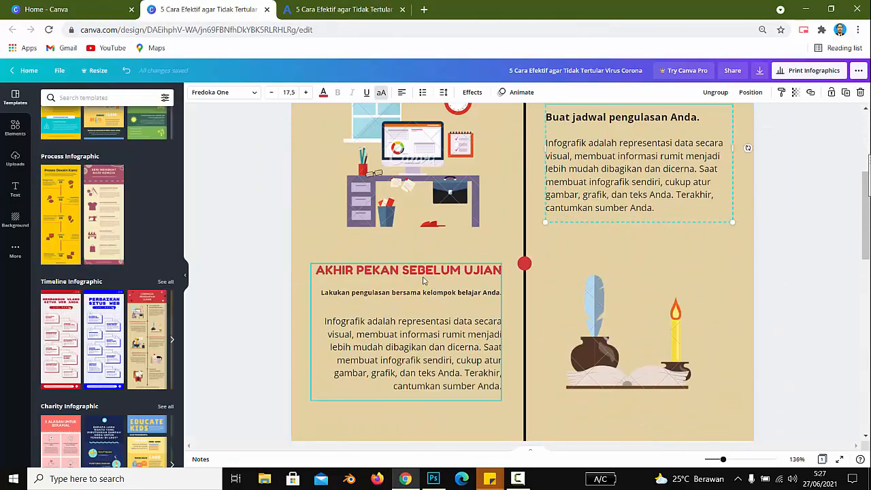
pyautogui.doubleClick(422, 276)
pyautogui.write('2. MENGGUNAKAN MASKER')
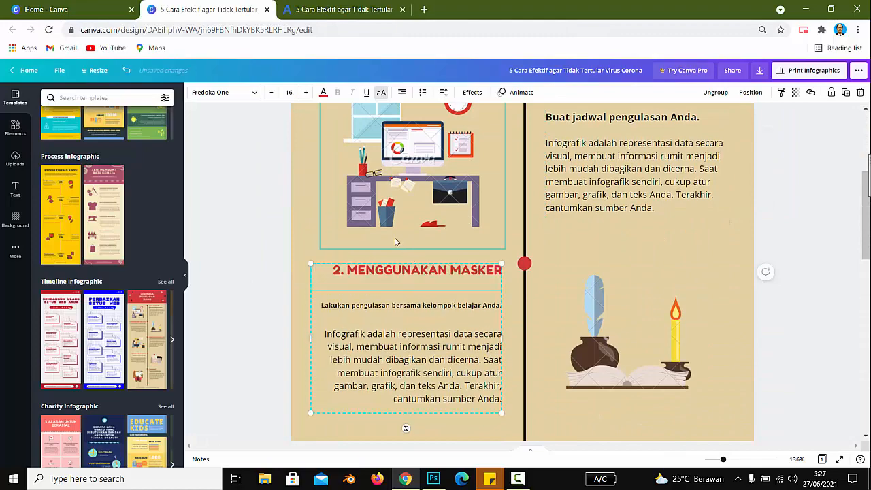
# - Copy the third tip's heading, "3. Menjaga daya tahan tubuh", from the Alodokter article
pyautogui.click(329, 8)
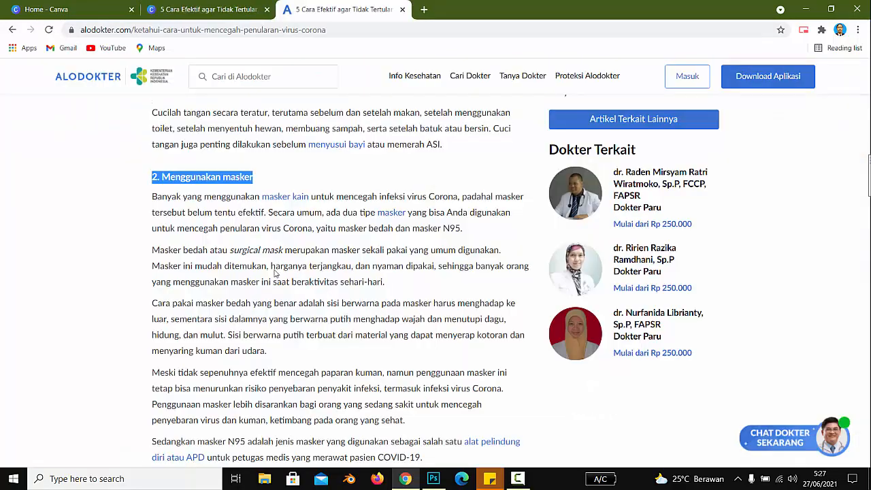
pyautogui.scroll(-4, 275, 274)
pyautogui.moveTo(274, 281); pyautogui.dragTo(152, 280)
pyautogui.click(310, 277)
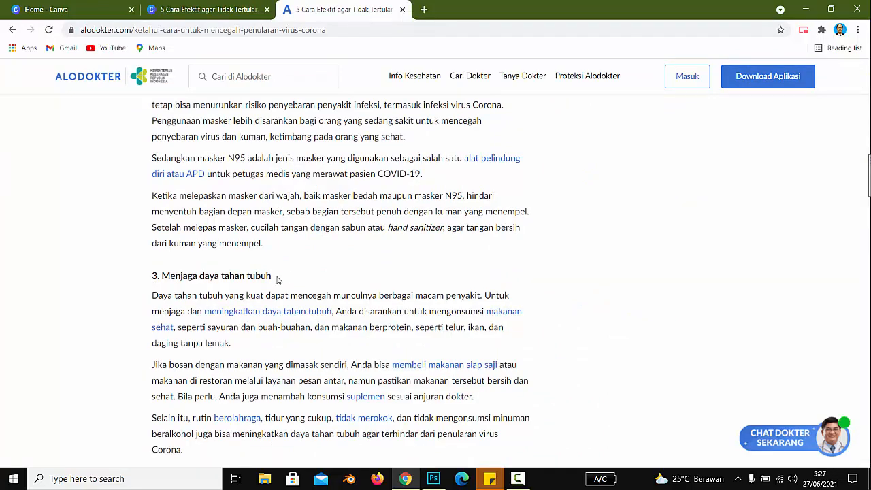
pyautogui.moveTo(267, 278); pyautogui.dragTo(152, 278)
pyautogui.moveTo(273, 278); pyautogui.dragTo(157, 276)
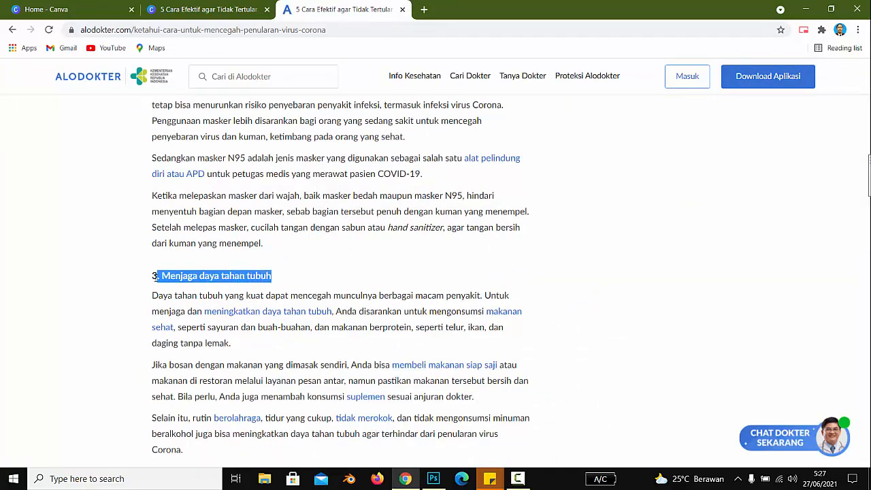
# - Replace the "BEBERAPA HARI SEBELUM UJIAN" heading in the Canva infographic with "3. Menjaga daya tahan tubuh", without a trailing blank line
pyautogui.click(242, 6)
pyautogui.scroll(-3, 591, 299)
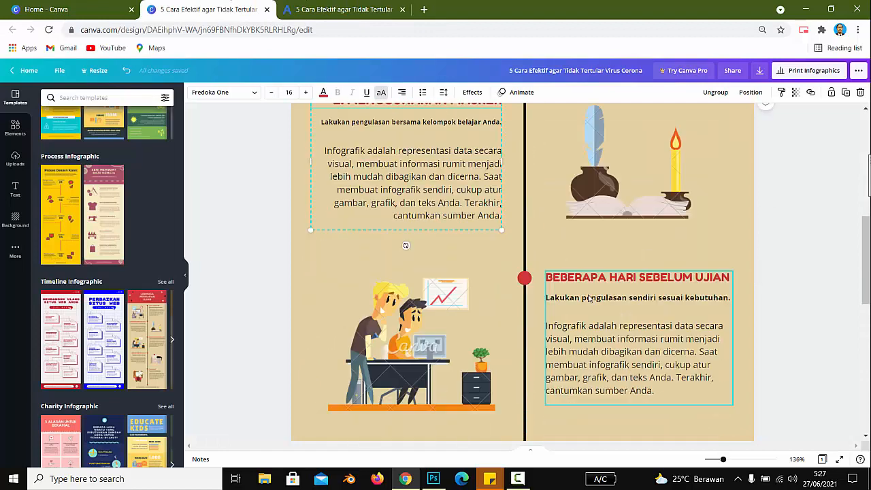
pyautogui.tripleClick(593, 279)
pyautogui.write('3. MENJAGA DAYA TAHAN TUBUH')
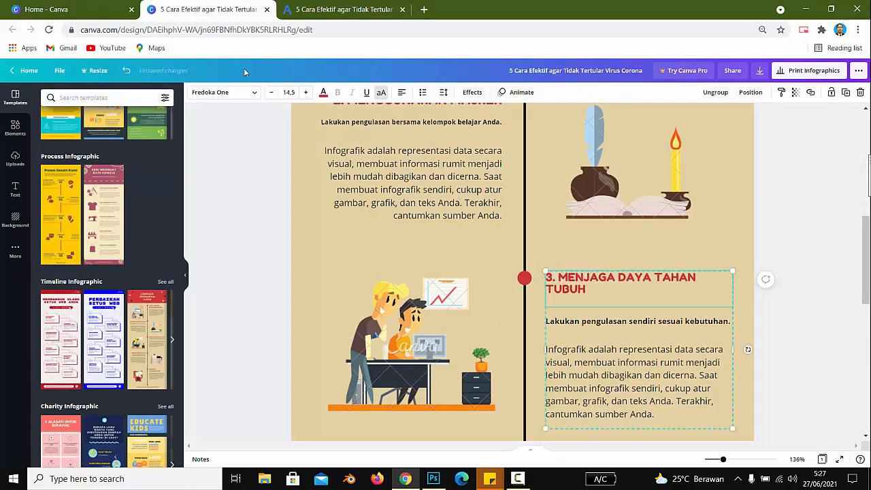
pyautogui.press('BackSpace')
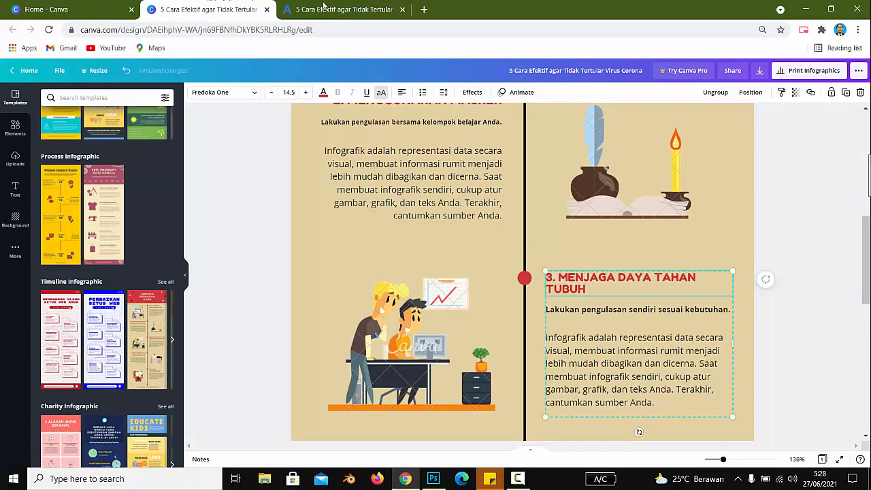
# - Copy the fourth tip's heading, "4. Menerapkan physical distancing dan isolasi mandiri", from the Alodokter article
pyautogui.click(324, 5)
pyautogui.scroll(-5, 229, 256)
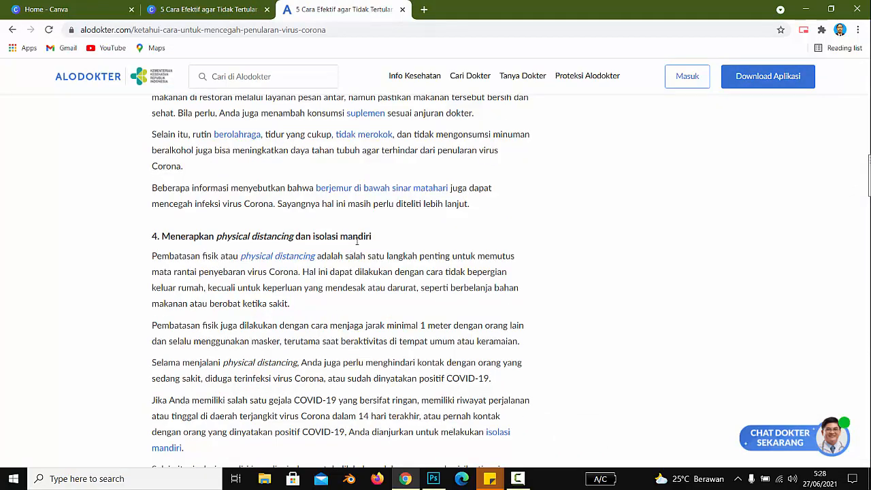
pyautogui.moveTo(371, 241); pyautogui.dragTo(154, 236)
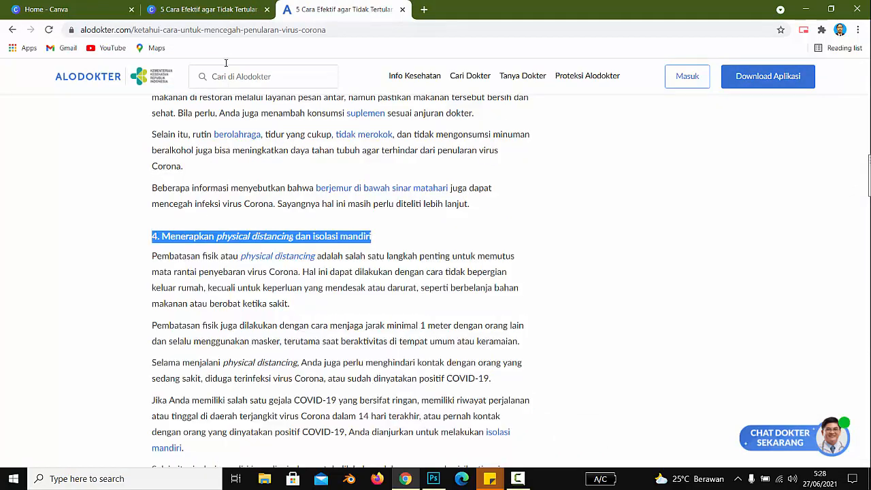
# - Replace the "SEHARI SEBELUM UJIAN" heading in the Canva infographic with "4. Menerapkan physical distancing dan isolasi mandiri"
pyautogui.click(227, 6)
pyautogui.scroll(-5, 409, 273)
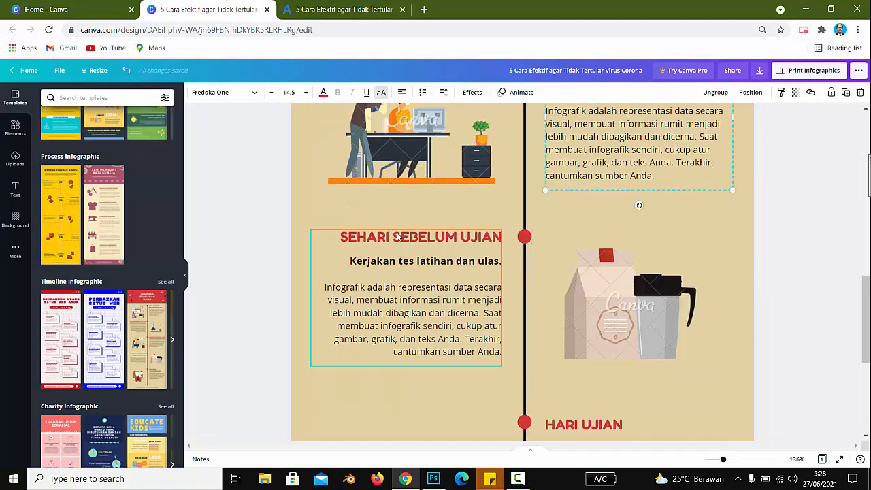
pyautogui.click(398, 237)
pyautogui.doubleClick(398, 237)
pyautogui.write('4. MENERAPKAN PHYSICAL DISTANCING DAN ISOLASI MANDIRI')
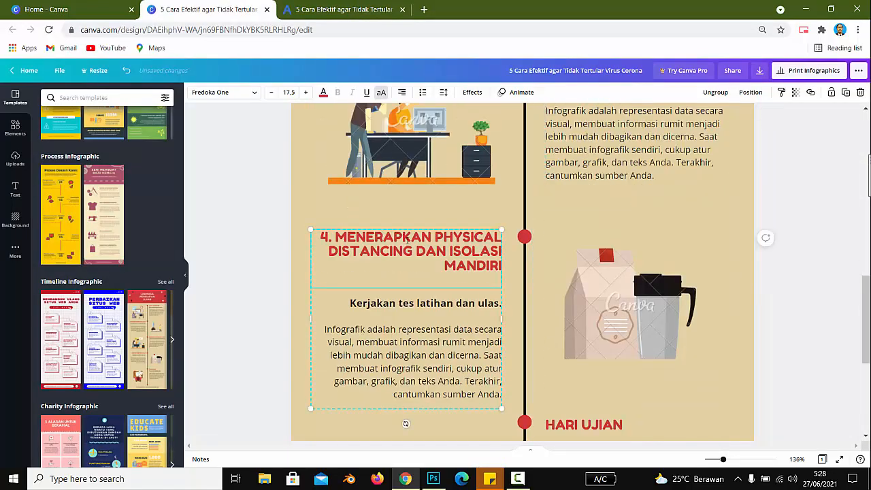
# - Copy the fifth tip's heading, "5. Membersihkan rumah dan melakukan disinfeksi secara rutin", from the Alodokter article
pyautogui.click(344, 9)
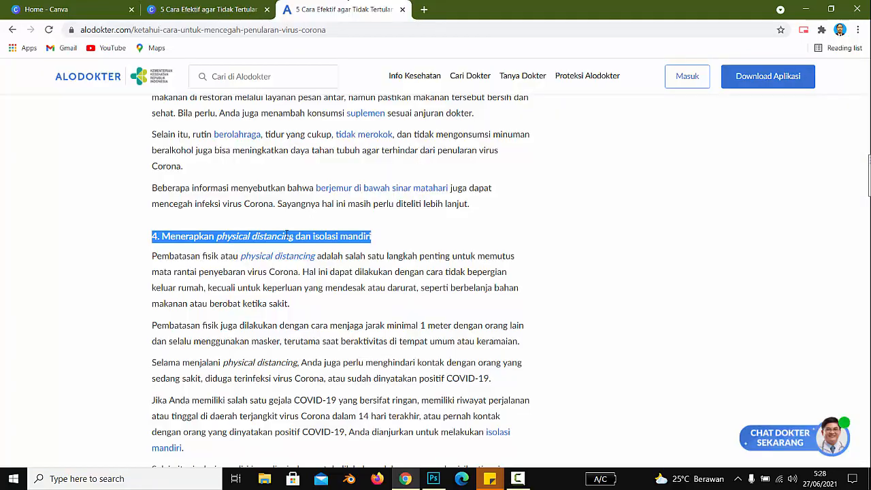
pyautogui.click(287, 235)
pyautogui.scroll(-5, 287, 235)
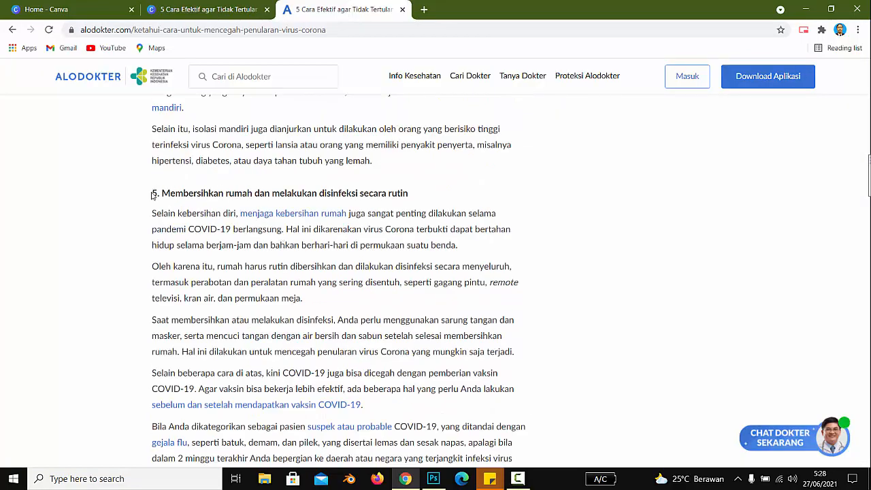
pyautogui.moveTo(153, 192); pyautogui.dragTo(407, 189)
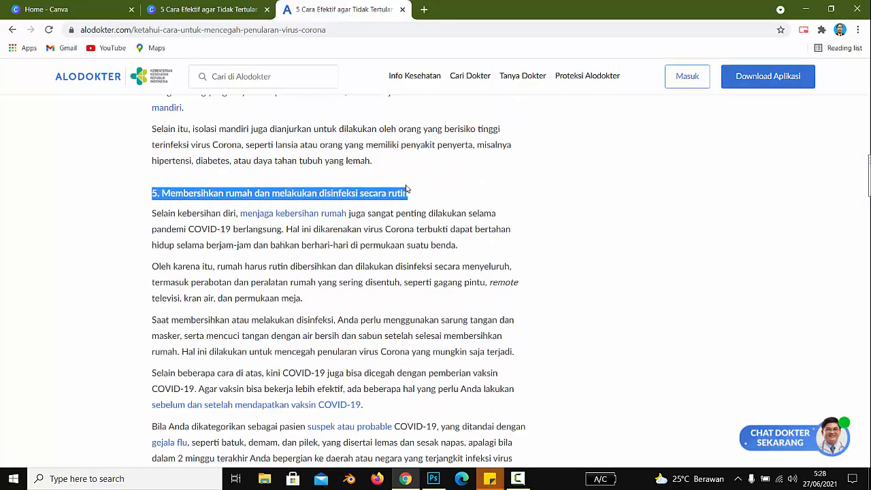
# - Replace the "HARI UJIAN" heading in the Canva infographic with "5. Membersihkan rumah dan melakukan disinfeksi secara rutin"
pyautogui.click(251, 7)
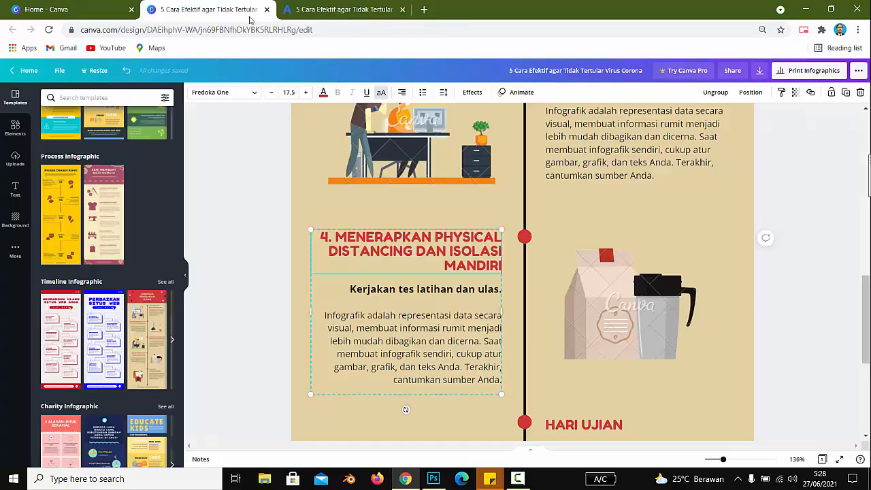
pyautogui.scroll(-4, 569, 228)
pyautogui.doubleClick(574, 202)
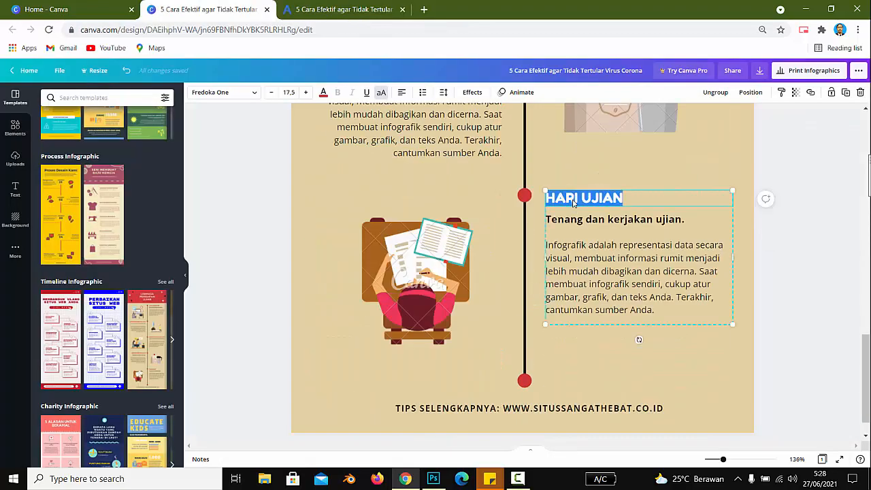
pyautogui.write('5. MEMBERSIHKAN RUMAH DAN MELAKUKAN DISINFEKSI SECARA RUTIN')
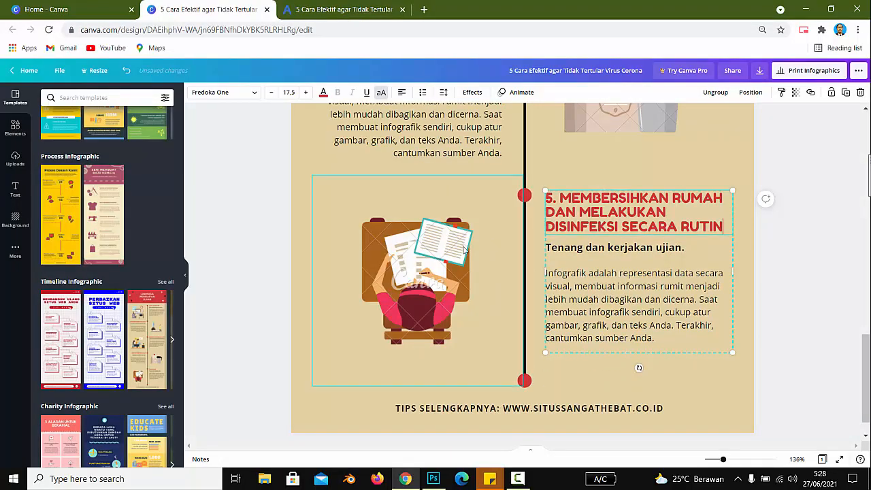
# - Replace the bold subheading under the first tip with "Gunakan Air Bersih dan Sabut"
pyautogui.scroll(15, 588, 284)
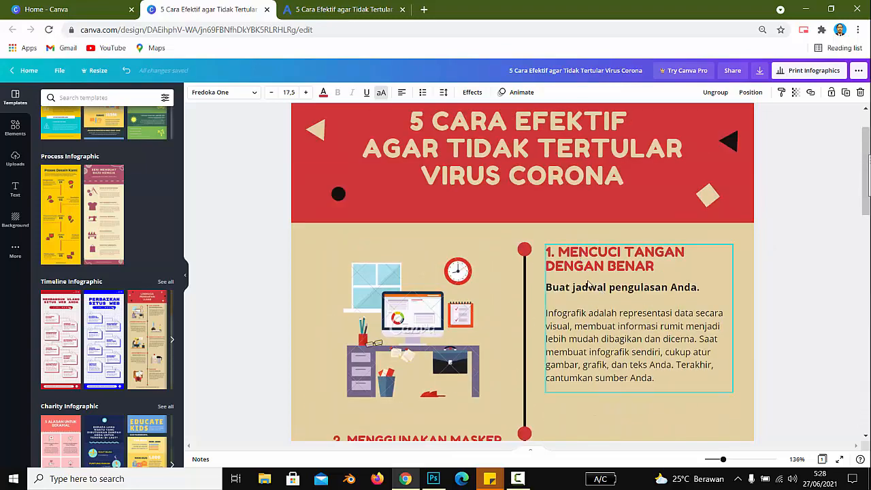
pyautogui.tripleClick(594, 288)
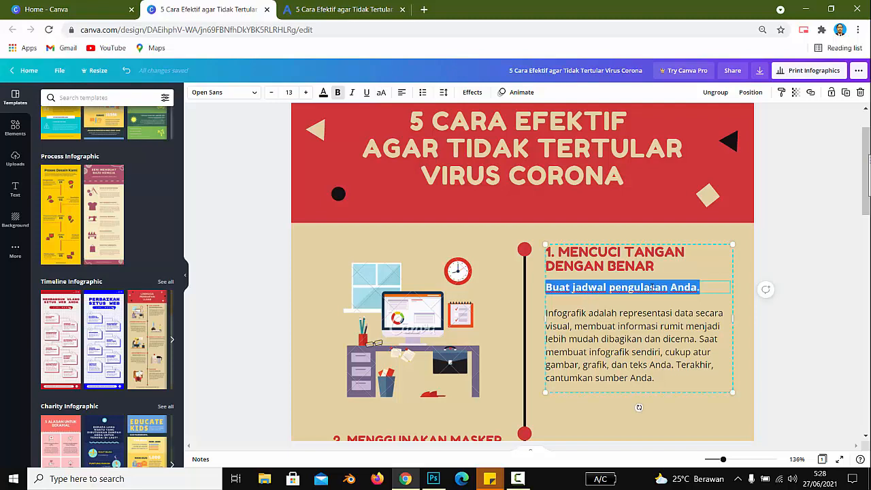
pyautogui.write('Gunakan A')
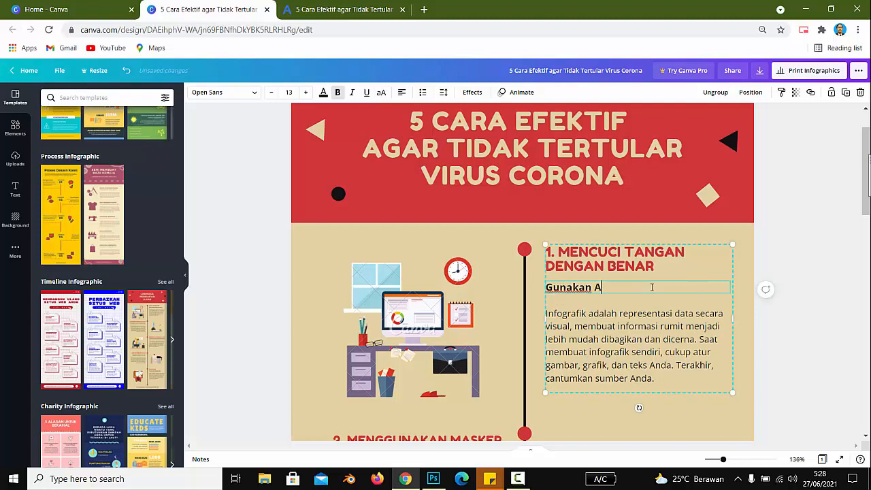
pyautogui.press('BackSpace')
pyautogui.press('BackSpace')
pyautogui.write('ir Bersih dan Sabut')
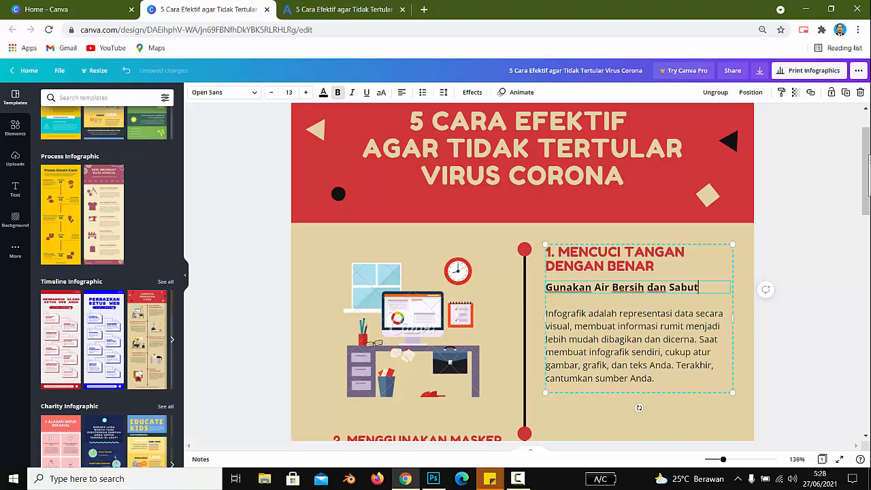
# - Replace the bold subheading under the second tip with "Gunakan Masker Kesehatan"
pyautogui.scroll(-5, 646, 248)
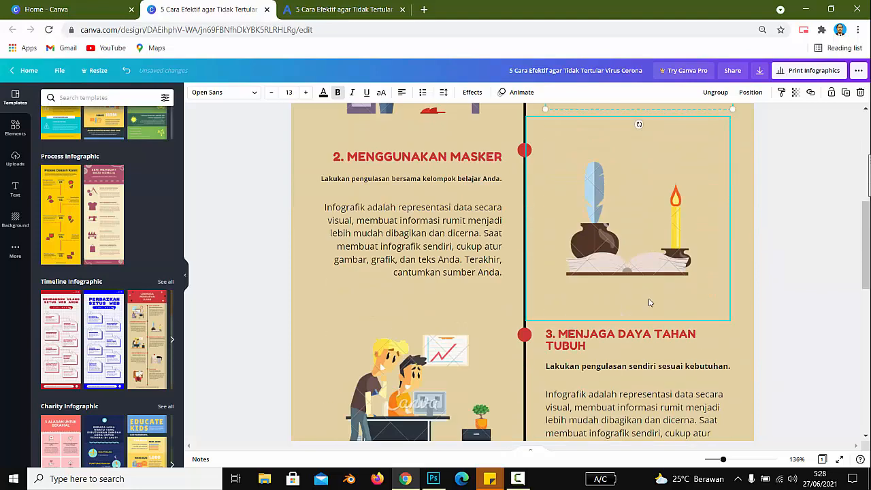
pyautogui.scroll(1, 579, 278)
pyautogui.click(468, 239)
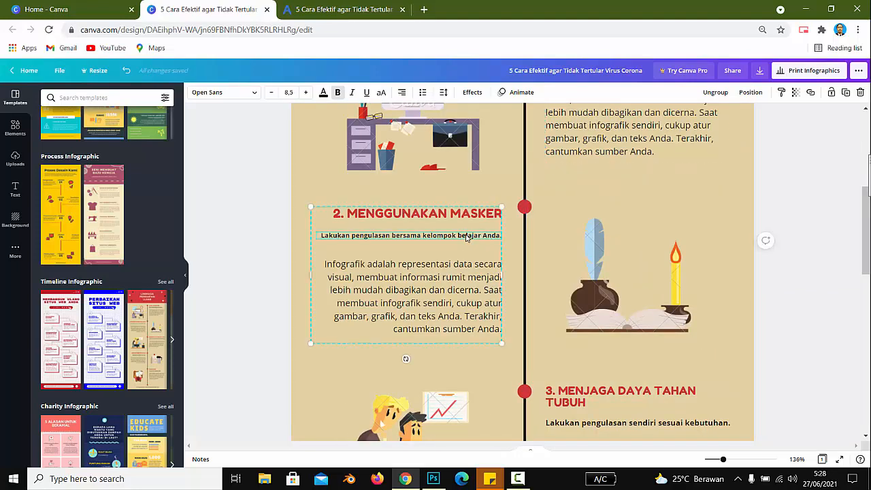
pyautogui.doubleClick(468, 239)
pyautogui.press('BackSpace')
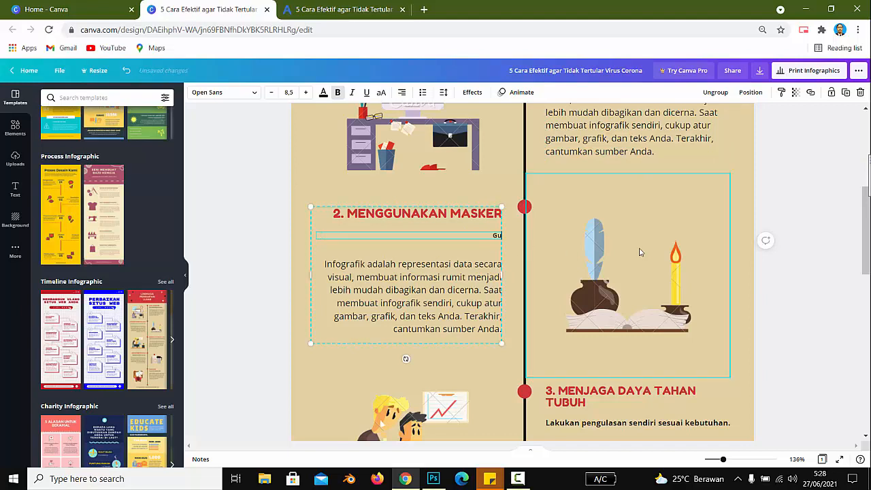
pyautogui.write('Gunakan Masker Keseha')
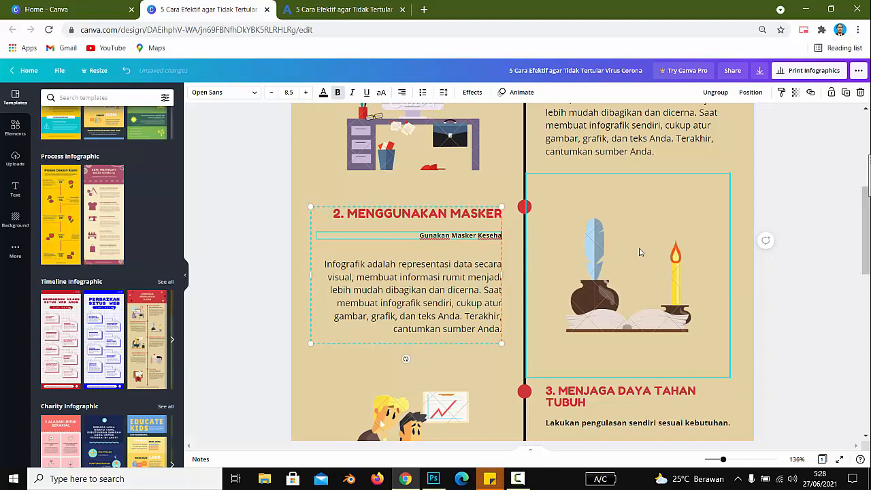
pyautogui.write('tan')
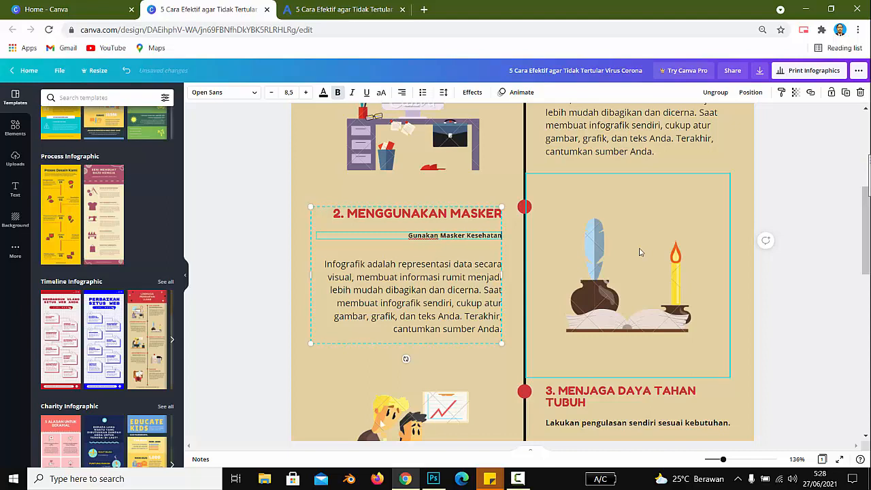
# - Increase the font size of the whole "Gunakan Masker Kesehatan" subheading to 12.5
pyautogui.hotkey('ctrl', 'a')
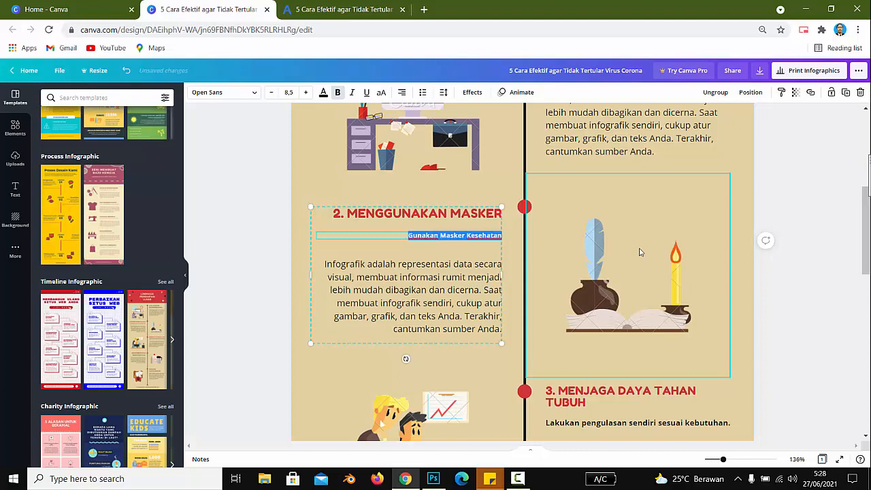
pyautogui.click(306, 92)
pyautogui.click(305, 93)
pyautogui.click(306, 93)
pyautogui.click(305, 93)
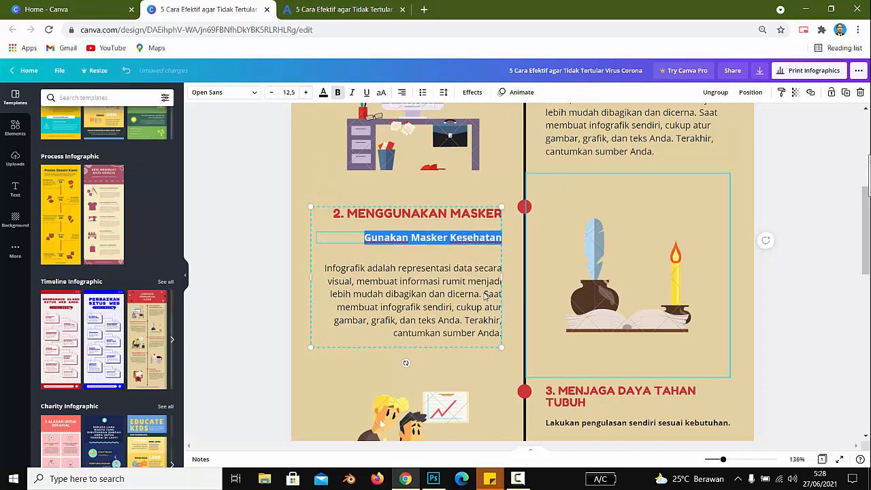
# - Replace the bold subheading under the third tip with "Olahraga dan Makan Makanan Bergizi"
pyautogui.scroll(-3, 601, 356)
pyautogui.click(602, 313)
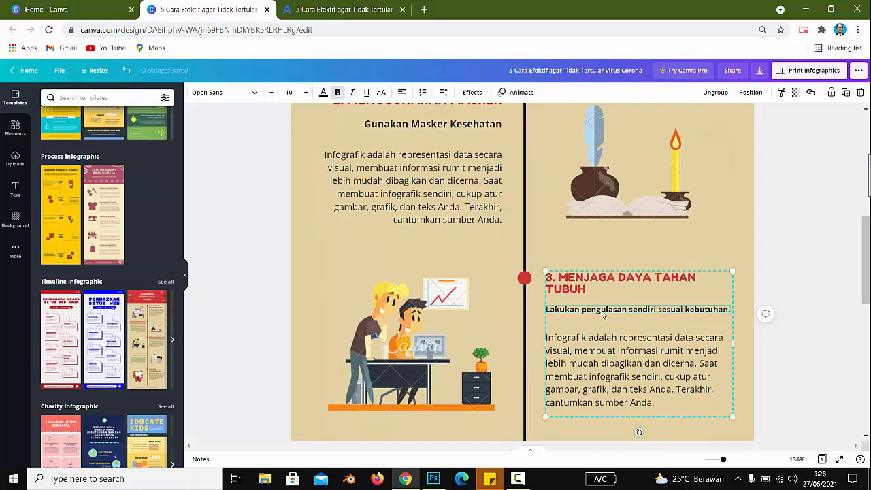
pyautogui.doubleClick(603, 314)
pyautogui.write('o')
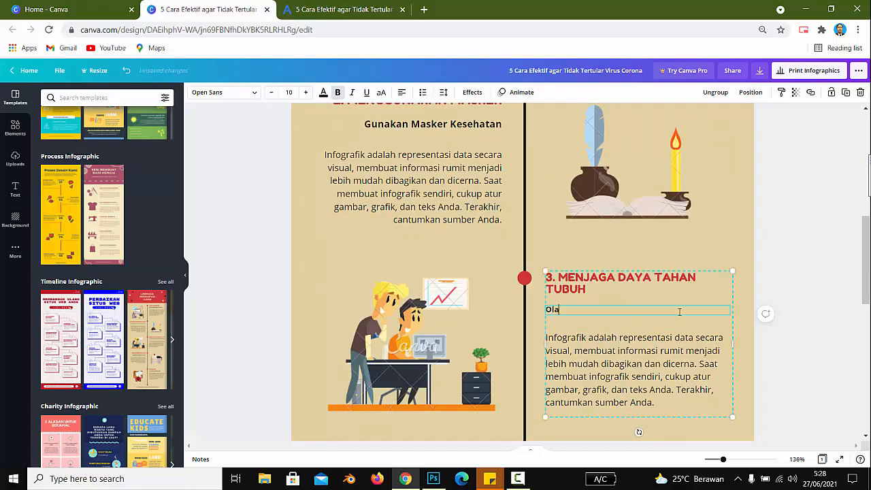
pyautogui.write('lahraga dan Makan')
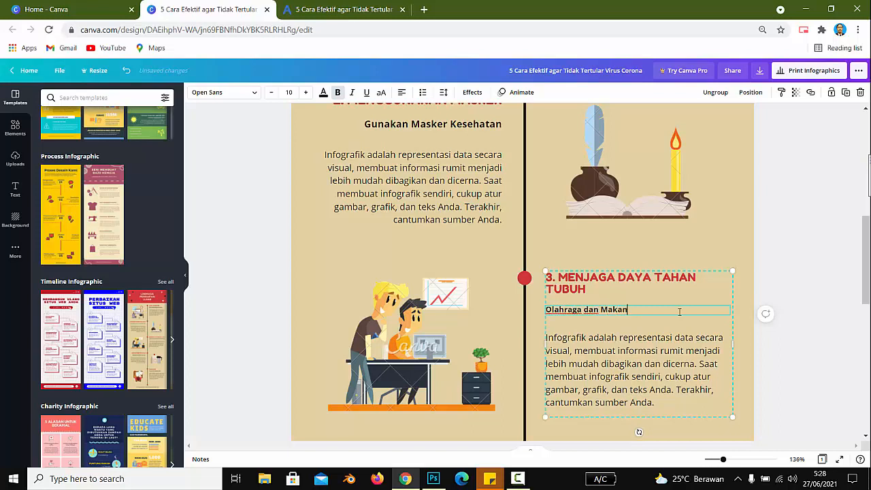
pyautogui.write(' Makanan Bergizi')
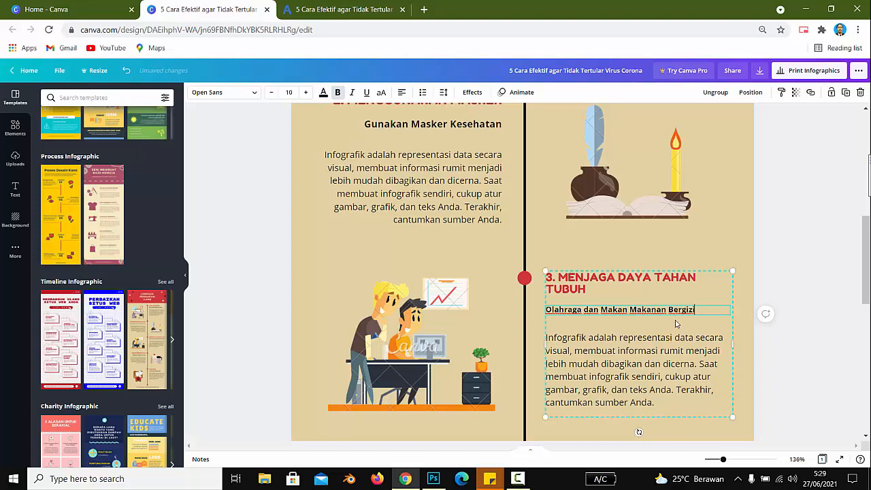
# - Replace the bold subheading under the fourth tip with "Hindari Kerumunan"
pyautogui.scroll(-4, 680, 320)
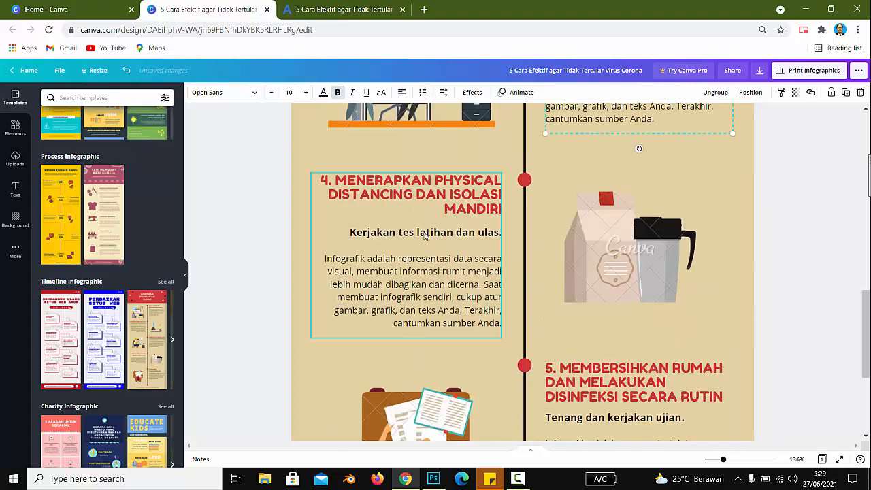
pyautogui.doubleClick(424, 233)
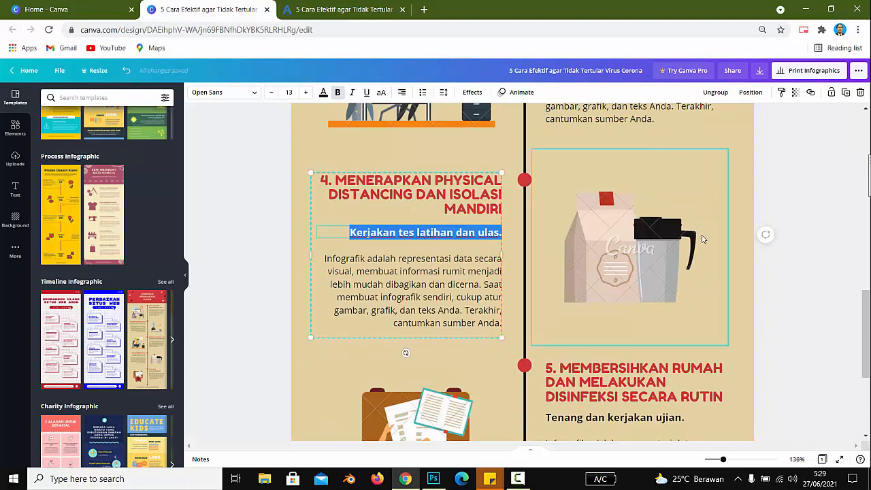
pyautogui.press('BackSpace')
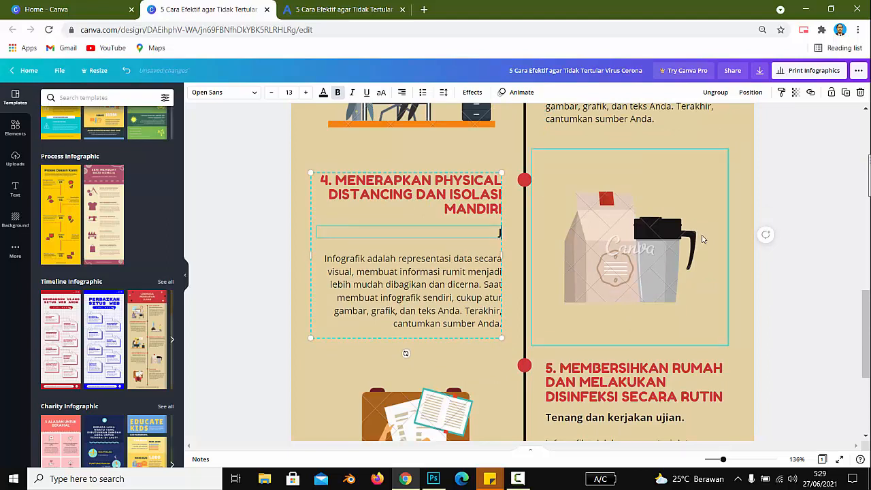
pyautogui.write('Jangan berku')
pyautogui.hotkey('shift', 'Home')
pyautogui.press('BackSpace')
pyautogui.write('Hindari Kerumunan')
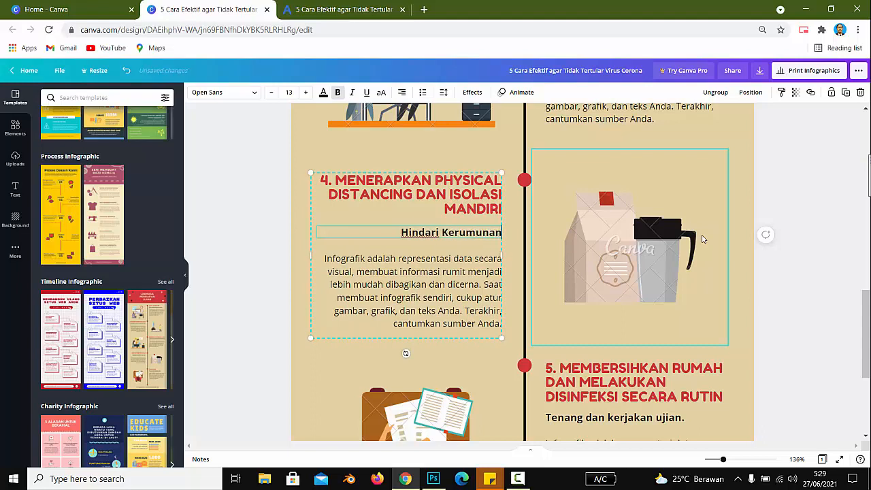
# - Replace the bold subheading under the fifth tip with "Bersihkan Rumah Tiap Hari"
pyautogui.scroll(-5, 704, 239)
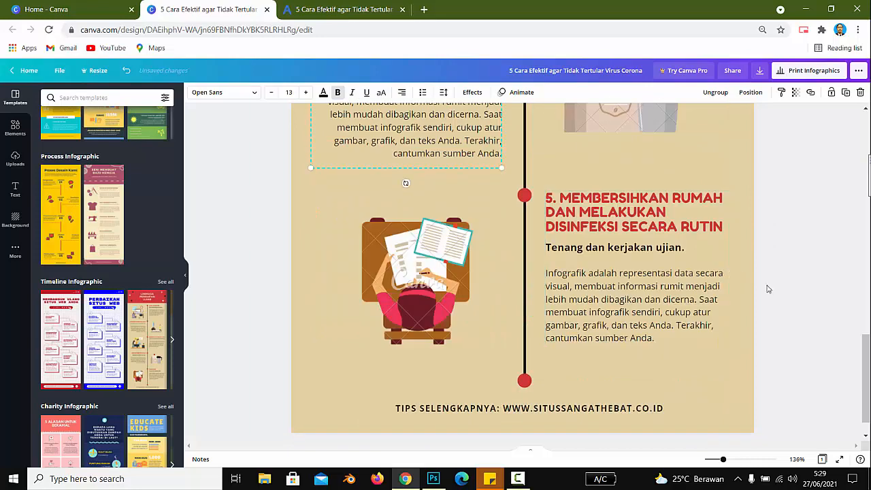
pyautogui.tripleClick(617, 251)
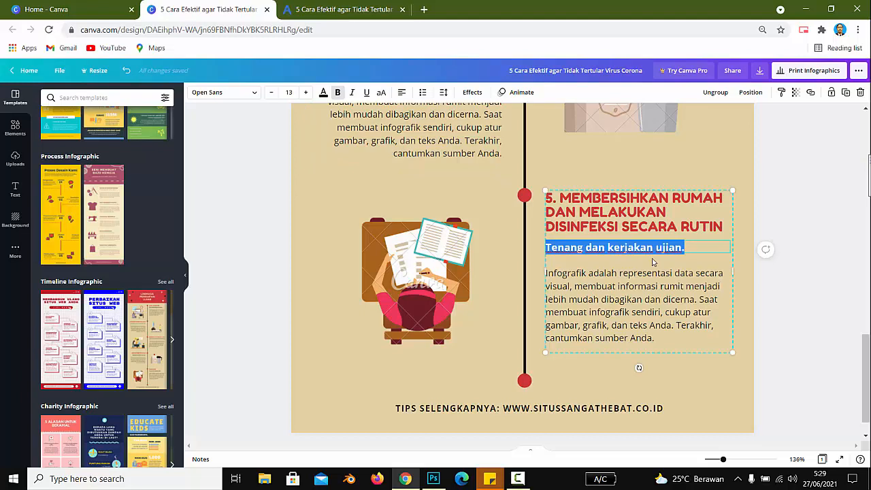
pyautogui.write('Ber')
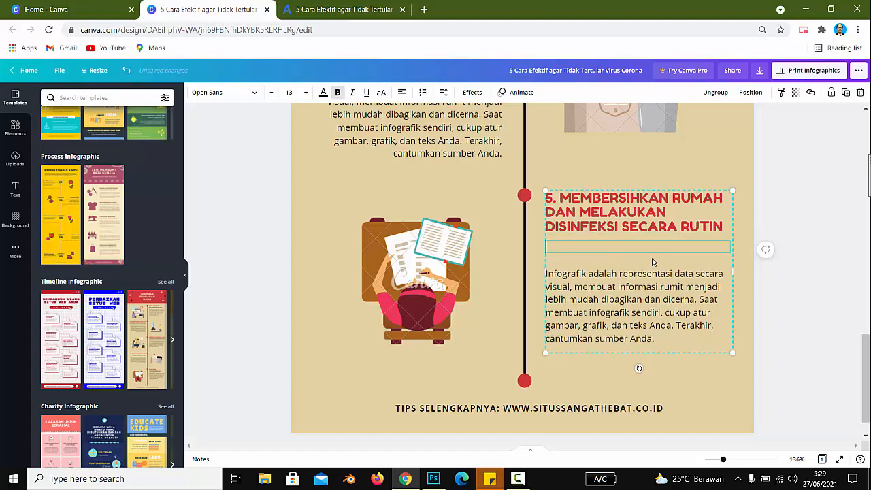
pyautogui.write('Bersihkan Ruma')
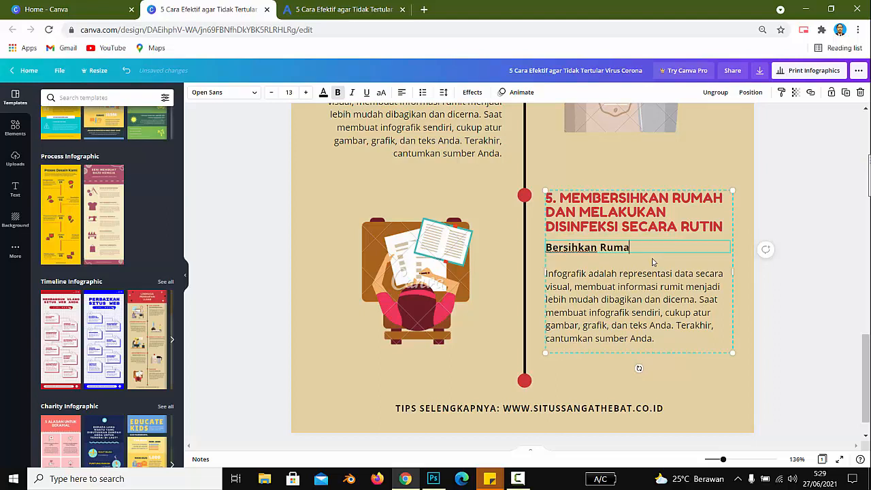
pyautogui.write('h Tiap Hari')
# - In the Alodokter article, copy the first two sentences of section 1, from "Mencuci tangan" through "setidaknya selama 20 detik."
pyautogui.scroll(2, 602, 282)
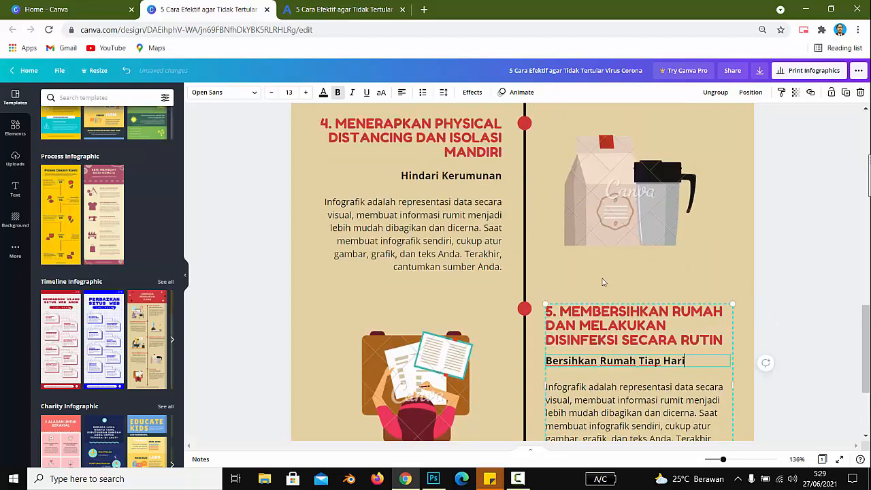
pyautogui.scroll(15, 602, 282)
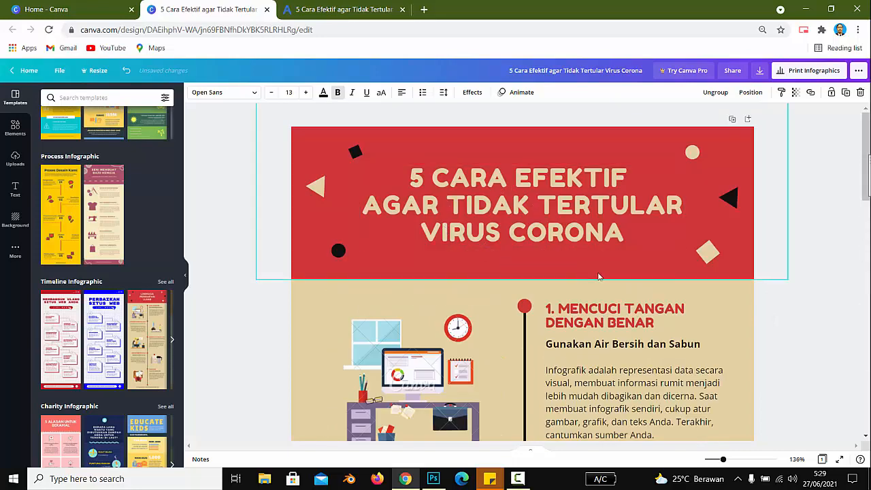
pyautogui.scroll(-3, 599, 276)
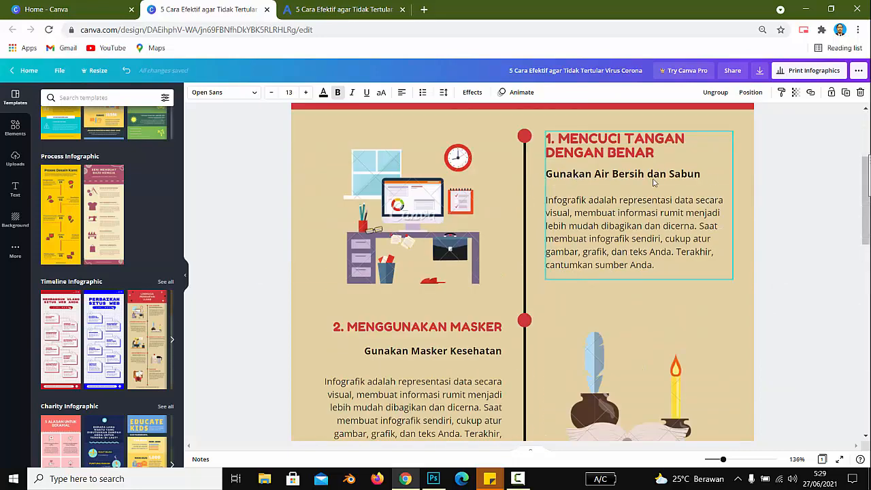
pyautogui.click(342, 12)
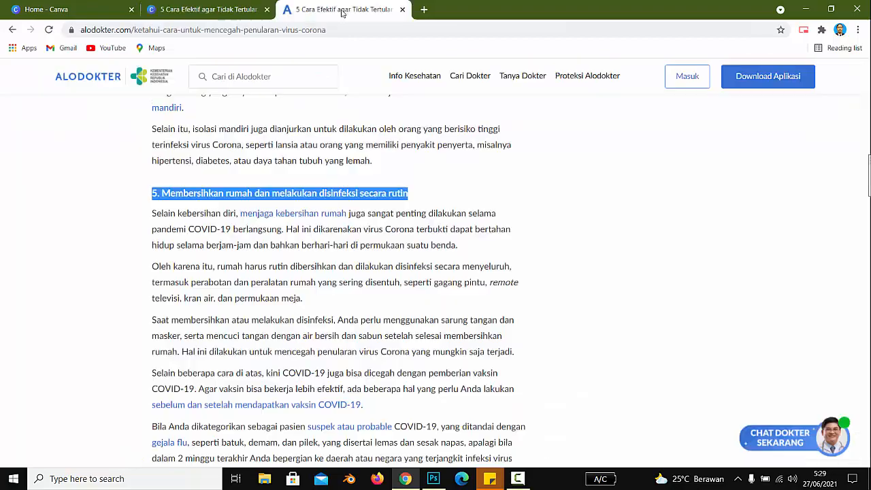
pyautogui.scroll(20, 275, 259)
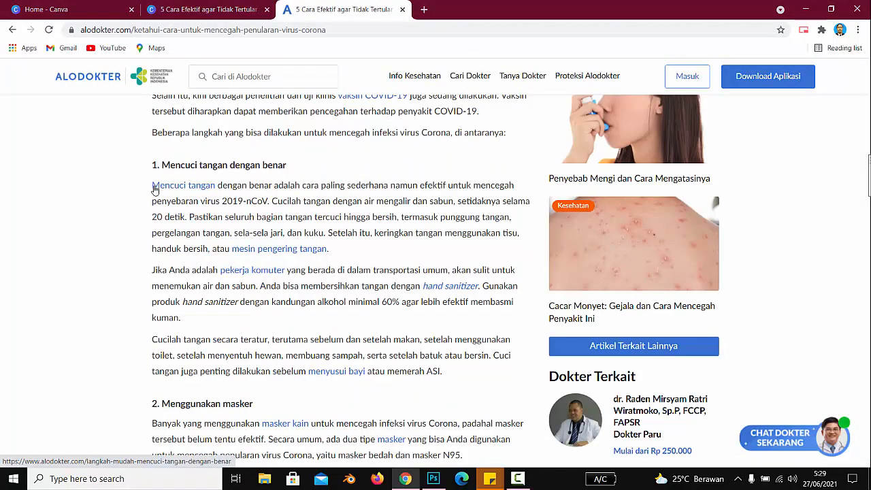
pyautogui.keyDown('shift'); pyautogui.click(317, 217); pyautogui.keyUp('shift')
pyautogui.click(387, 211)
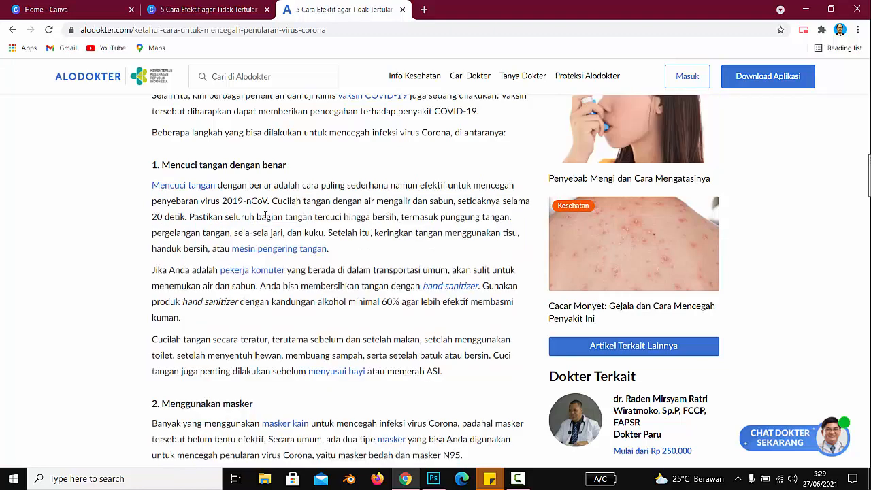
pyautogui.moveTo(186, 216); pyautogui.dragTo(153, 185)
pyautogui.hotkey('ctrl', 'c')
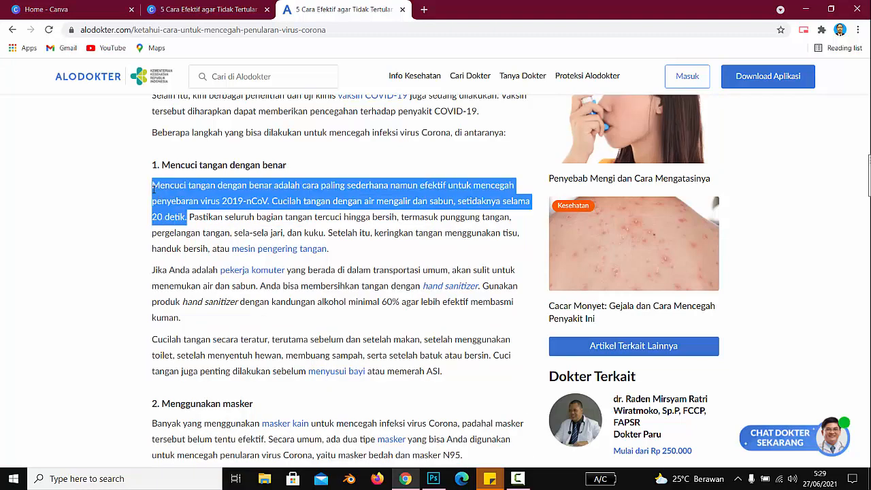
# - Back in the Canva infographic, replace the placeholder paragraph under the first tip with the copied article text
pyautogui.click(257, 4)
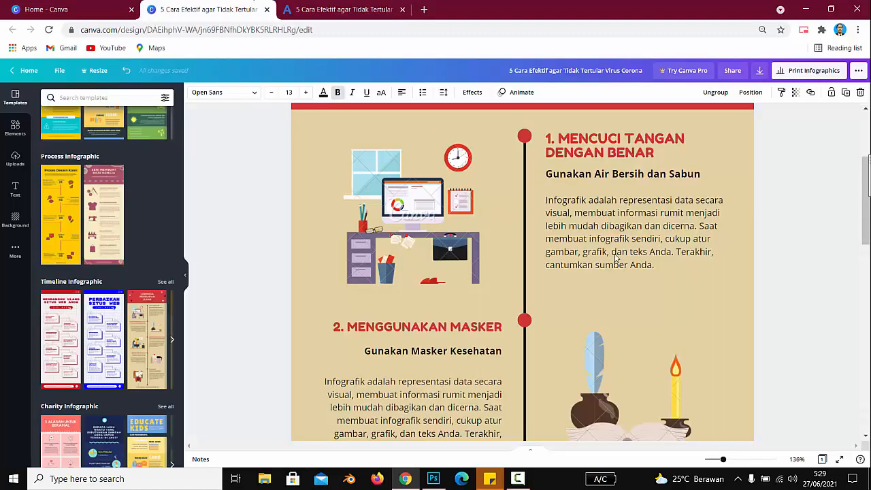
pyautogui.click(595, 232)
pyautogui.doubleClick(595, 231)
pyautogui.hotkey('ctrl', 'v')
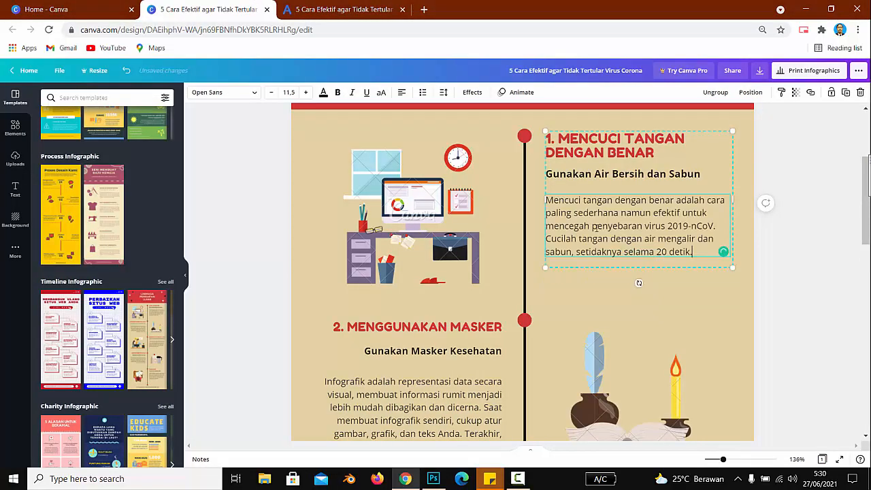
# - Replace the second tip's placeholder paragraph with the Alodokter article's first paragraph of section 2, ending at "masker bedah dan masker N95."
pyautogui.click(364, 4)
pyautogui.scroll(-3, 212, 232)
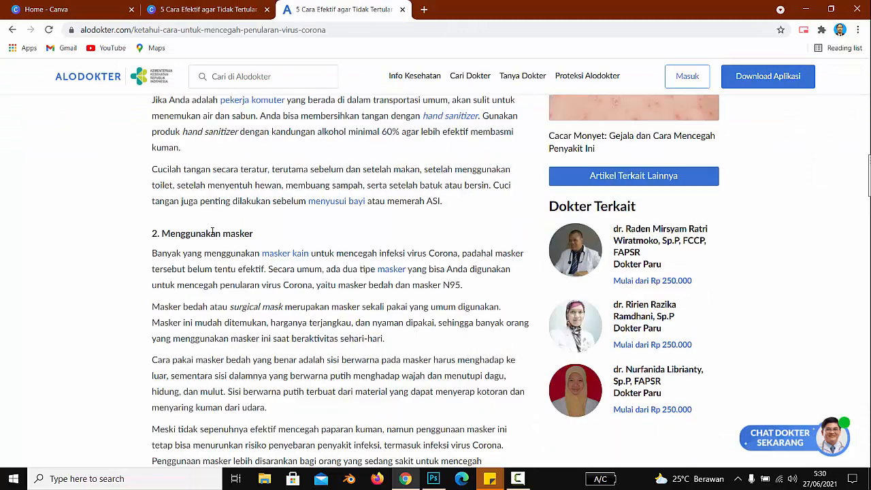
pyautogui.moveTo(153, 253); pyautogui.dragTo(465, 285)
pyautogui.hotkey('ctrl', 'c')
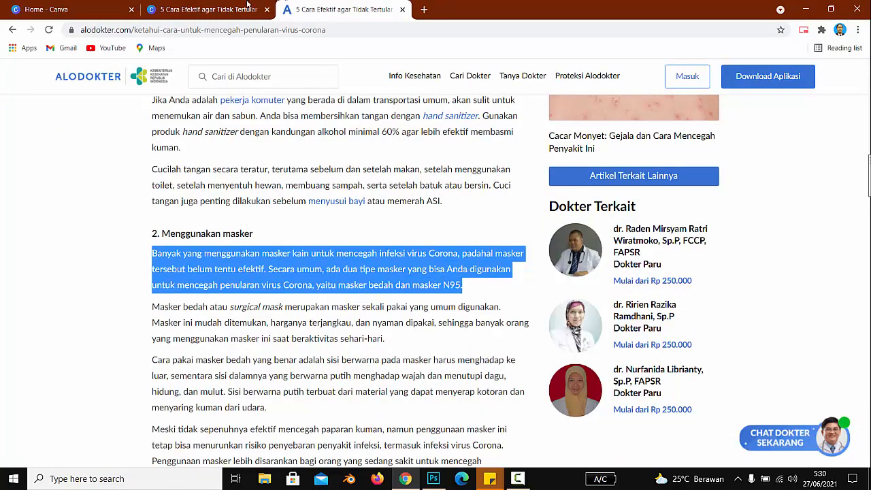
pyautogui.click(247, 4)
pyautogui.scroll(-3, 638, 284)
pyautogui.tripleClick(409, 211)
pyautogui.hotkey('ctrl', 'v')
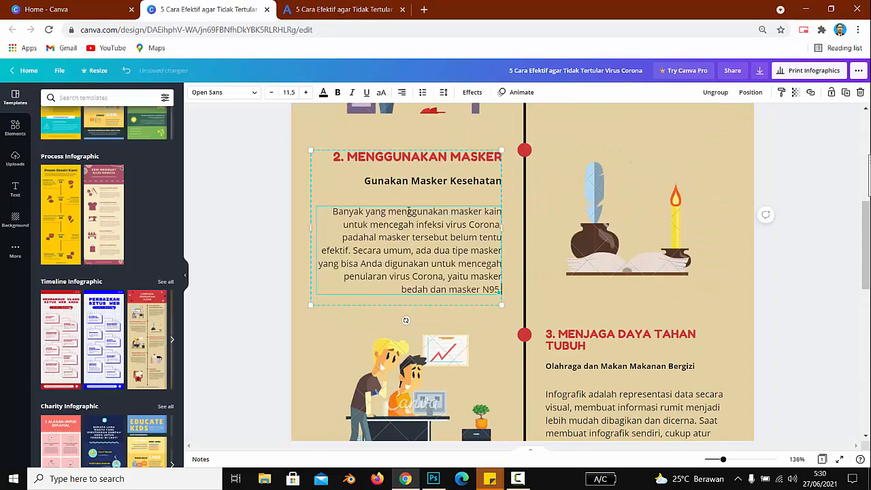
# - Replace the third tip's placeholder paragraph with the article's first paragraph of section 3, from "Daya tahan tubuh" through "daging tanpa lemak."
pyautogui.click(337, 9)
pyautogui.scroll(-6, 194, 234)
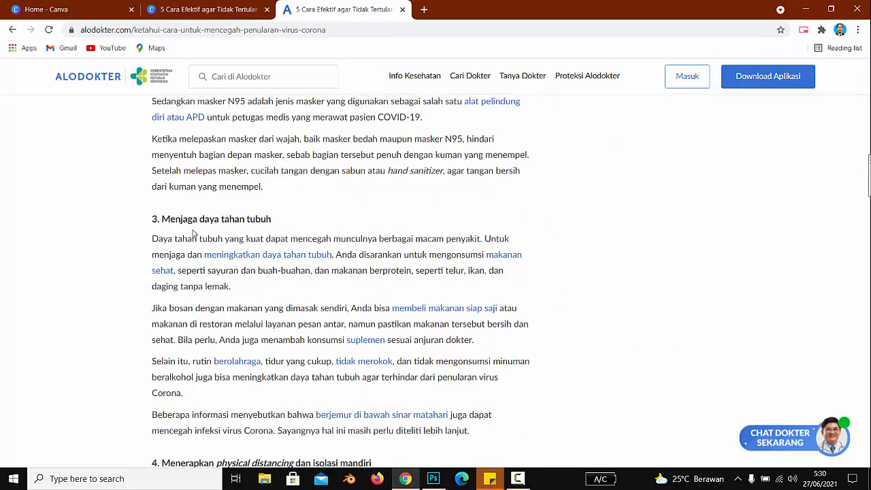
pyautogui.moveTo(152, 240); pyautogui.dragTo(245, 255)
pyautogui.click(331, 282)
pyautogui.moveTo(236, 288); pyautogui.dragTo(153, 242)
pyautogui.click(206, 10)
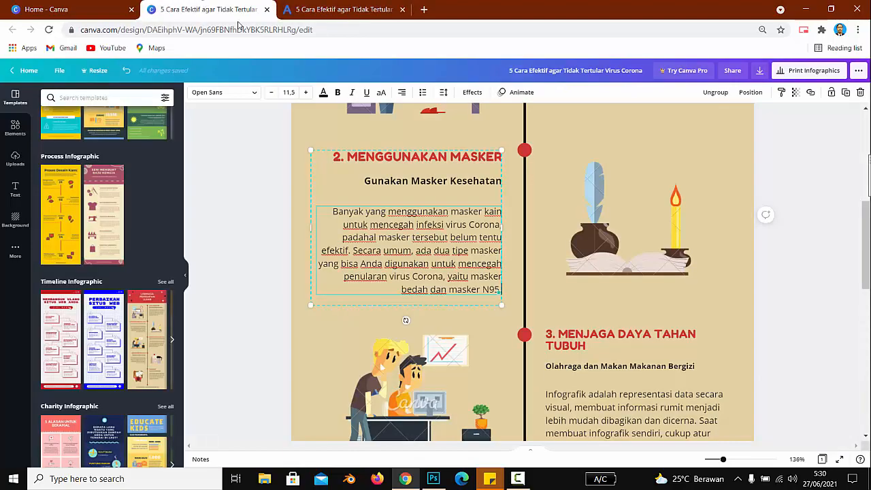
pyautogui.scroll(-3, 405, 286)
pyautogui.click(601, 294)
pyautogui.doubleClick(601, 294)
pyautogui.hotkey('ctrl', 'v')
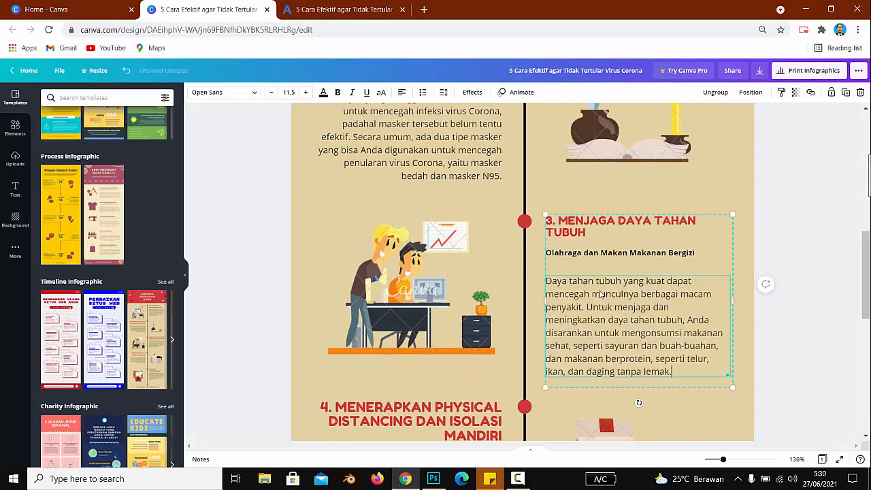
# - Replace the fourth tip's placeholder paragraph with the article's section 4 text from "Pembatasan fisik" through "berobat ketika sakit."
pyautogui.scroll(-3, 601, 294)
pyautogui.click(367, 13)
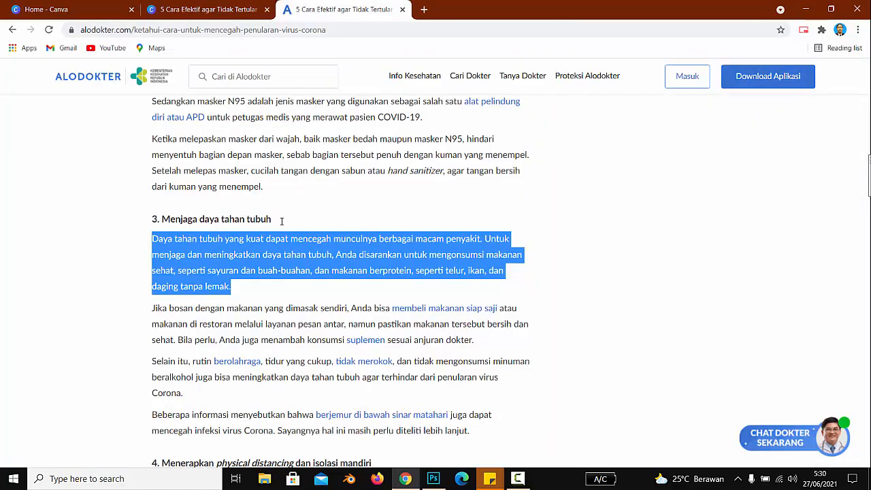
pyautogui.scroll(-4, 266, 244)
pyautogui.moveTo(288, 259); pyautogui.dragTo(154, 197)
pyautogui.hotkey('ctrl', 'c')
pyautogui.click(184, 9)
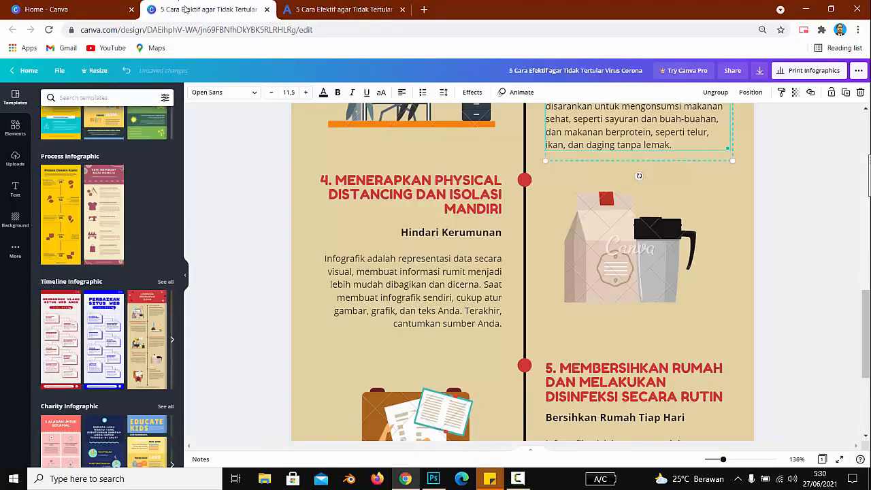
pyautogui.scroll(-3, 467, 300)
pyautogui.scroll(3, 464, 298)
pyautogui.click(444, 264)
pyautogui.doubleClick(444, 268)
pyautogui.hotkey('ctrl', 'v')
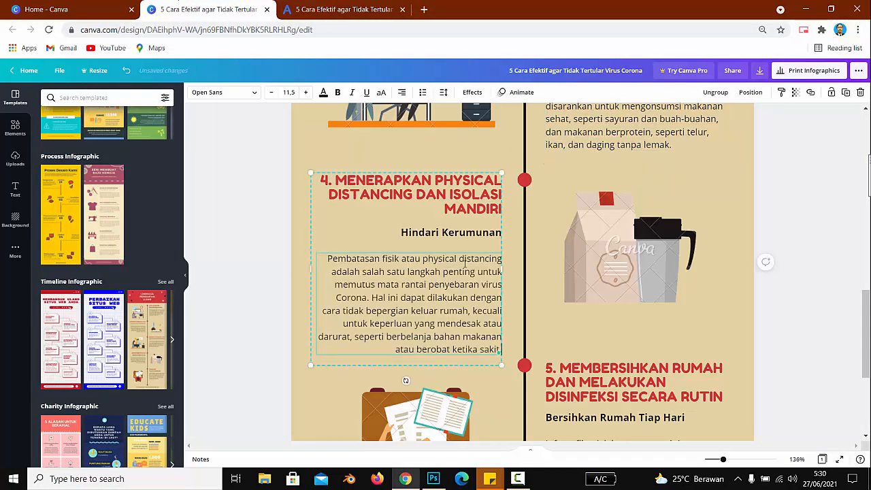
# - Replace the fifth tip's placeholder paragraph with the article's first paragraph of section 5, from "Selain kebersihan diri" through "permukaan suatu benda."
pyautogui.click(326, 8)
pyautogui.scroll(-4, 297, 228)
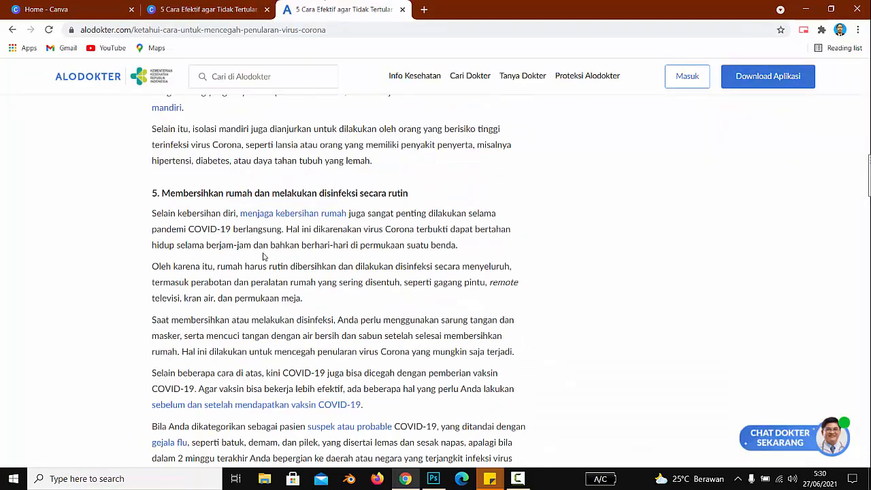
pyautogui.moveTo(456, 248); pyautogui.dragTo(154, 216)
pyautogui.hotkey('ctrl', 'c')
pyautogui.click(232, 9)
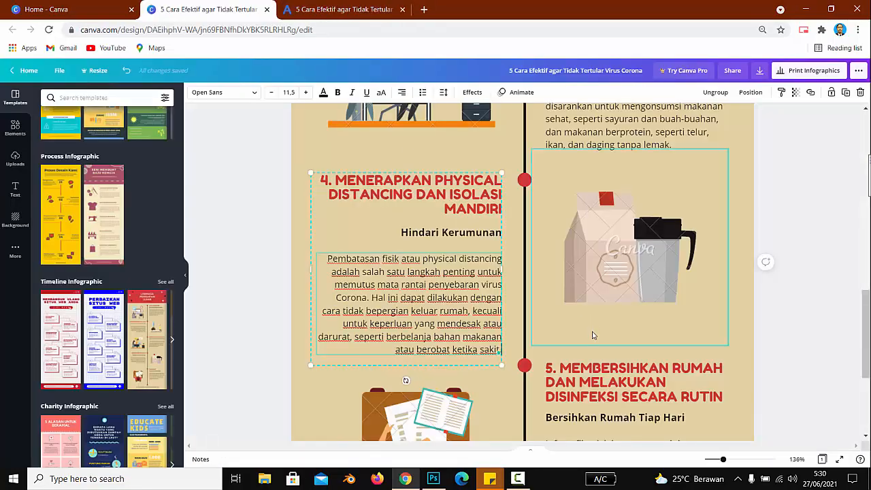
pyautogui.scroll(-3, 518, 272)
pyautogui.doubleClick(660, 280)
pyautogui.hotkey('ctrl', 'v')
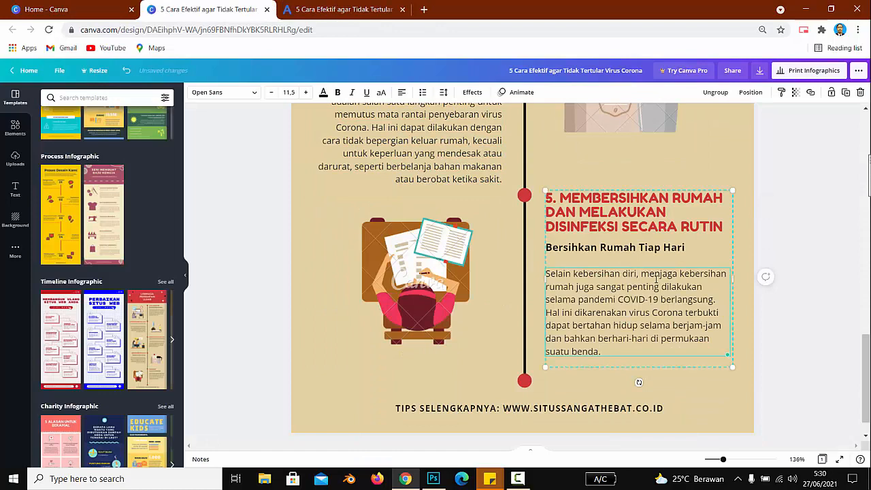
pyautogui.scroll(-1, 612, 320)
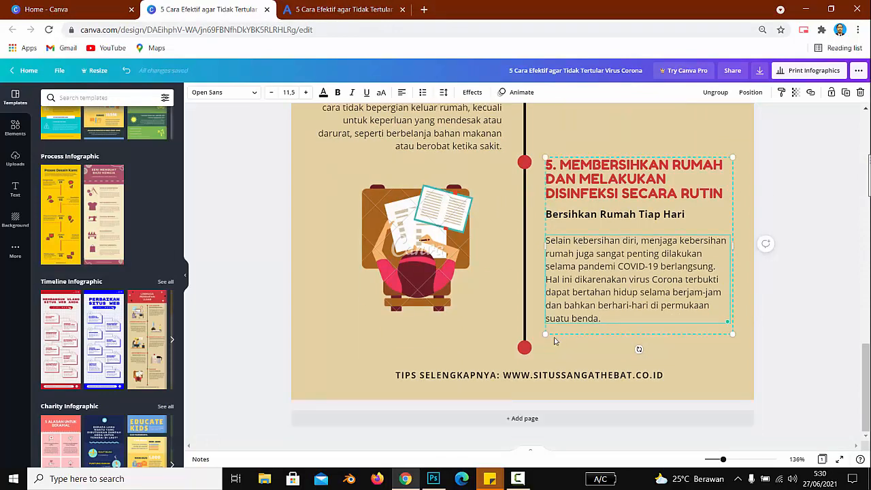
pyautogui.scroll(1, 579, 348)
pyautogui.scroll(-1, 550, 376)
pyautogui.click(550, 376)
pyautogui.click(550, 376)
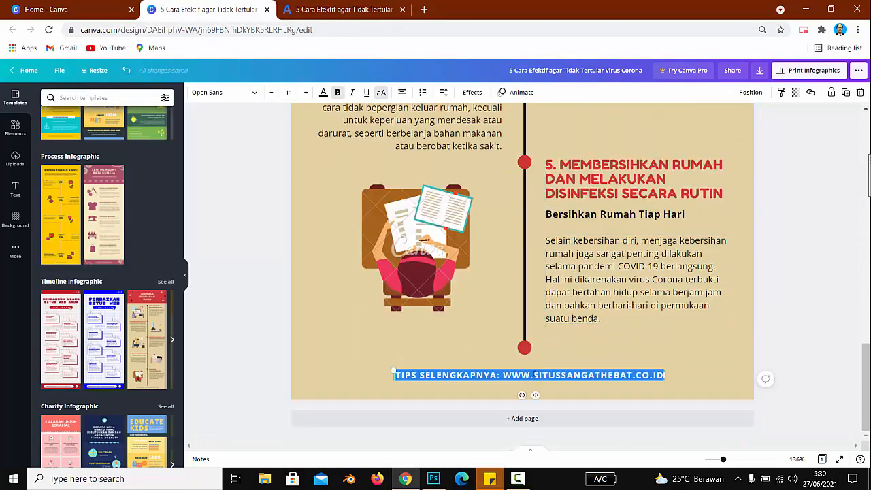
pyautogui.moveTo(535, 374); pyautogui.dragTo(632, 375)
pyautogui.write('ALODO')
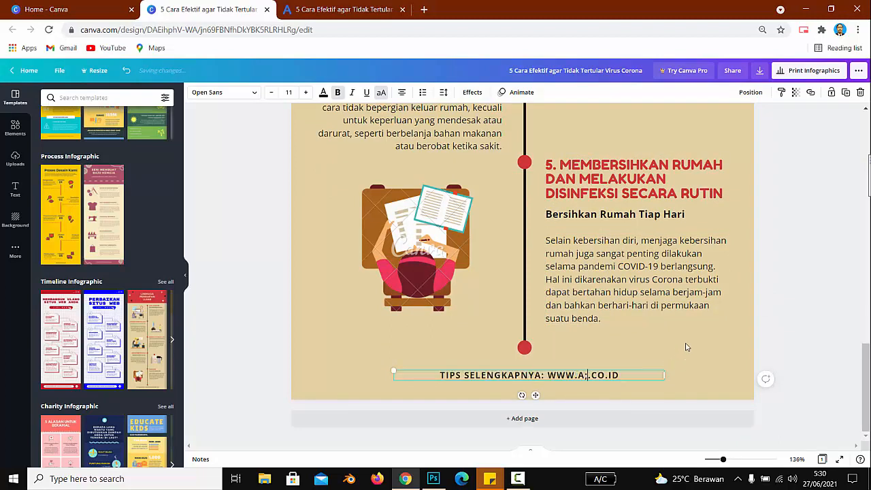
pyautogui.write('KTER')
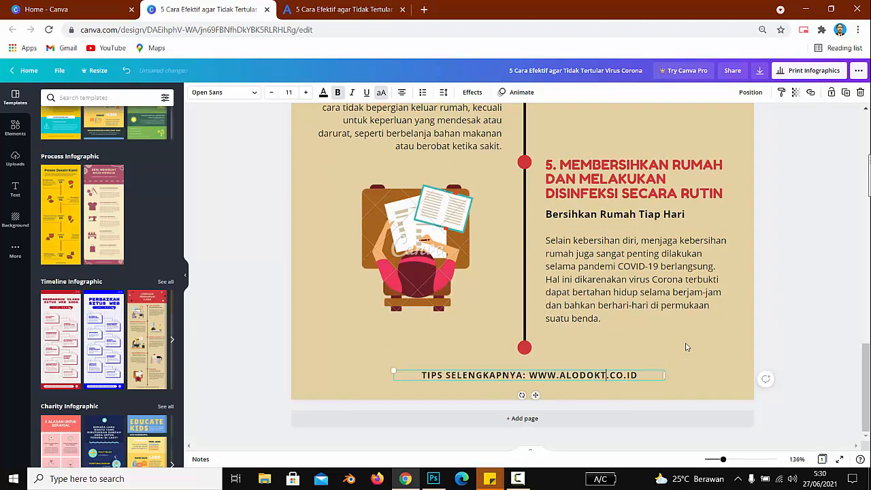
pyautogui.scroll(9, 685, 346)
pyautogui.scroll(3, 663, 292)
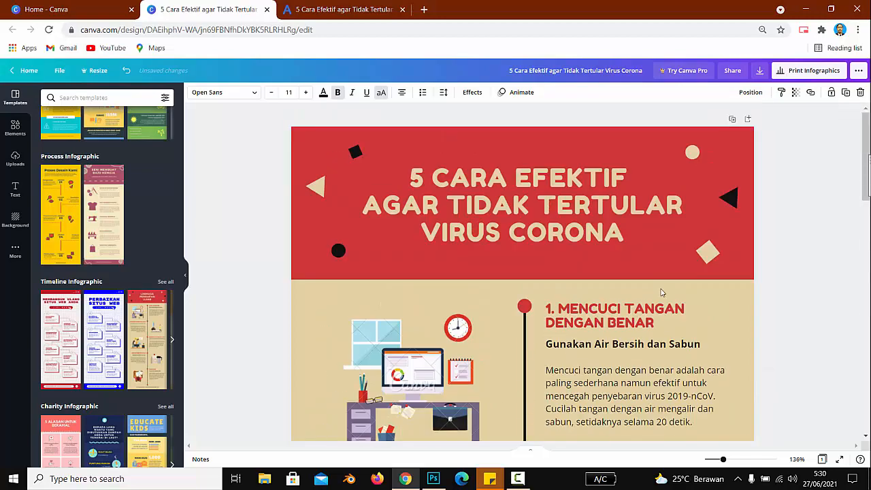
pyautogui.scroll(-3, 661, 292)
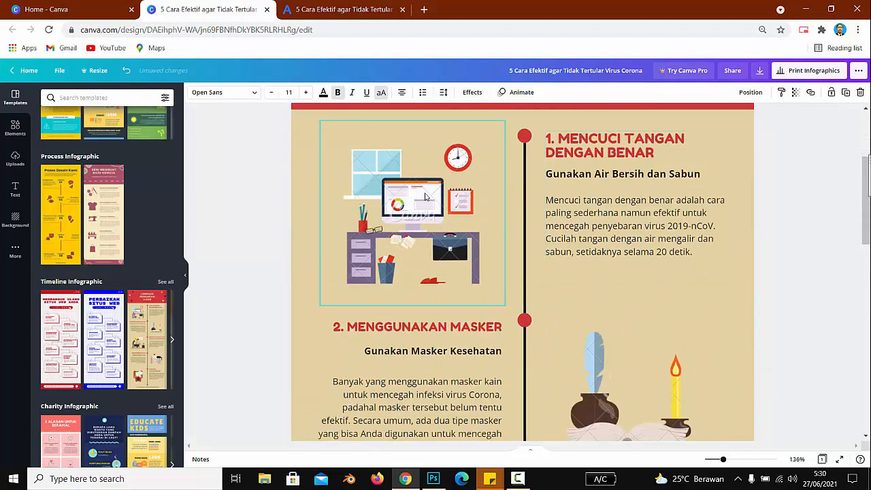
# - Review the placeholder illustrations beside the first tips and select the quill-and-candle illustration next to the second tip
pyautogui.scroll(1, 426, 196)
pyautogui.scroll(-3, 485, 273)
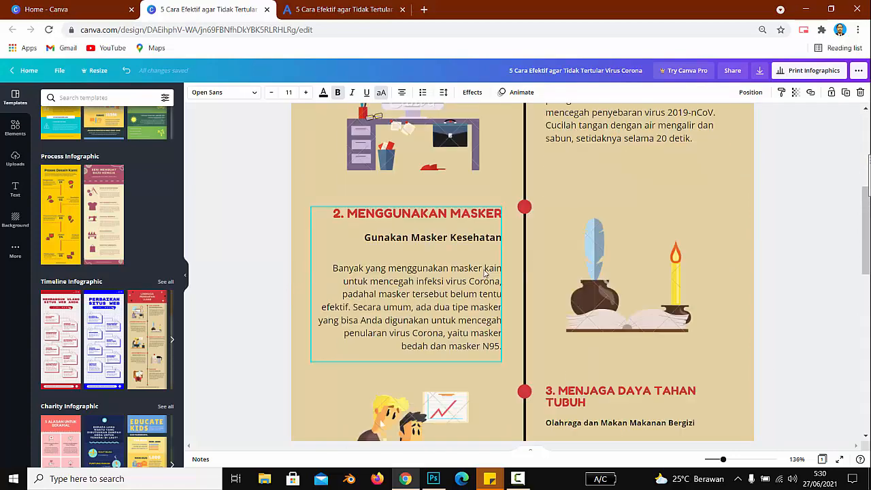
pyautogui.scroll(-2, 475, 286)
pyautogui.scroll(2, 554, 288)
pyautogui.click(557, 288)
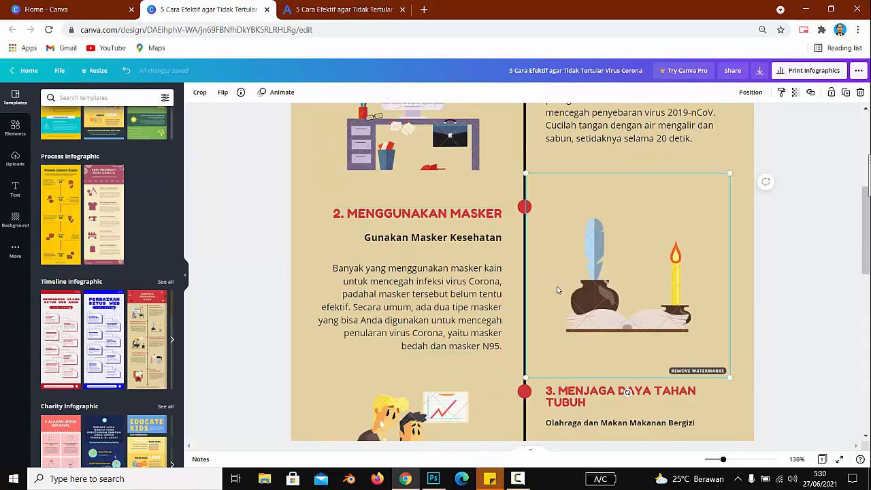
pyautogui.scroll(2, 592, 292)
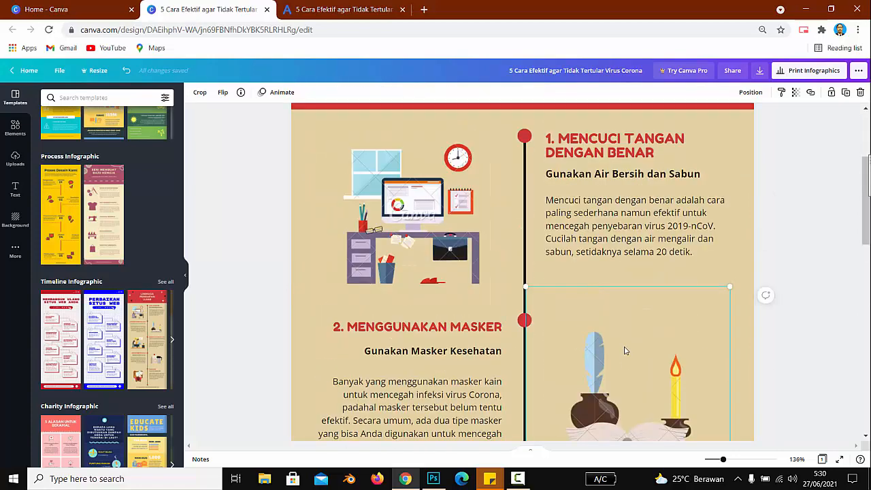
pyautogui.scroll(-2, 611, 332)
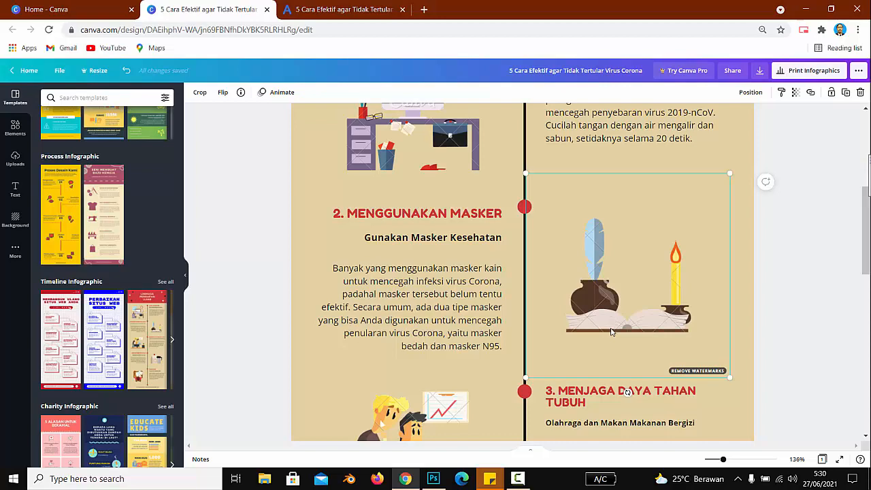
# - Search Google Images for "masker freepik" in a new browser tab
pyautogui.click(423, 9)
pyautogui.write('m')
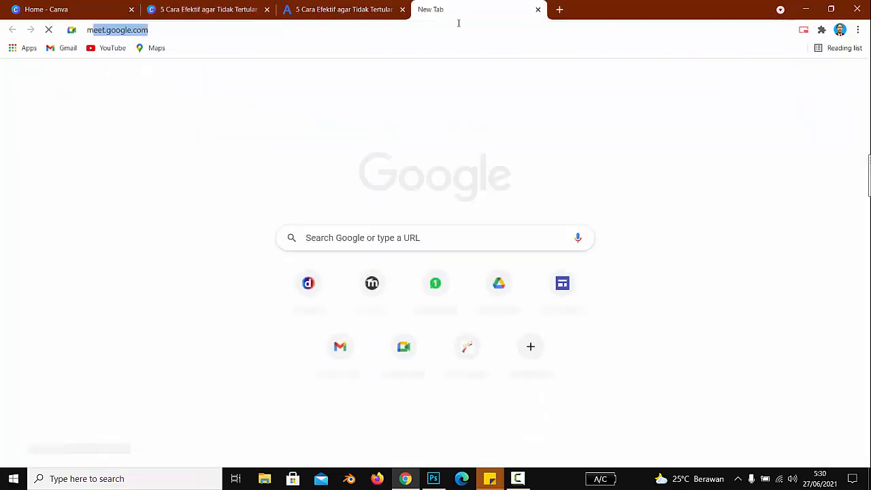
pyautogui.write('asker')
pyautogui.press('Return')
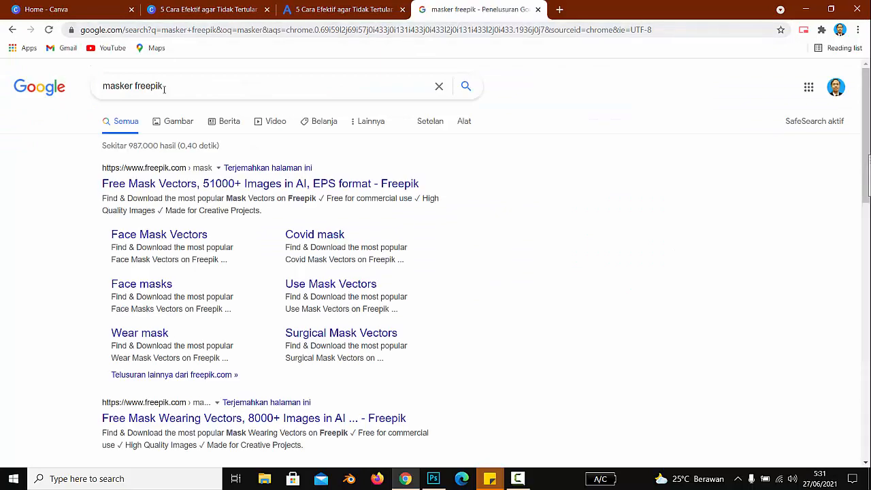
pyautogui.click(161, 125)
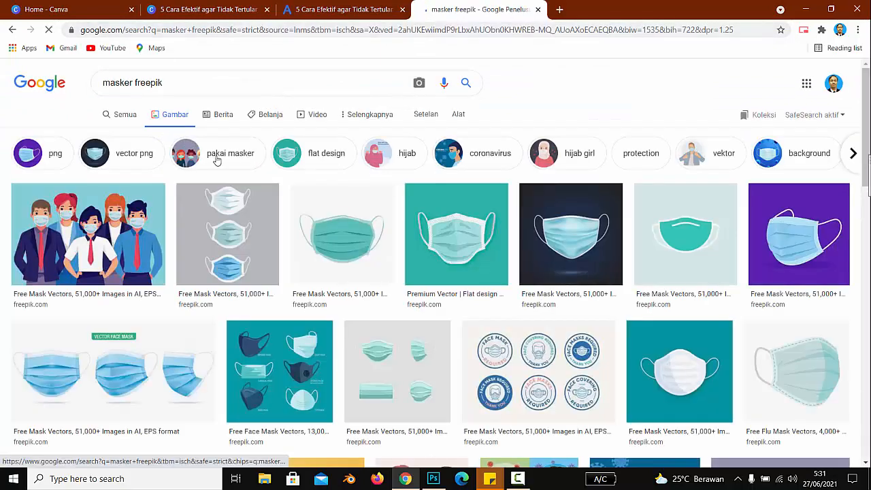
# - Find the illustration of a man in an orange shirt wearing a face mask and save it as a JPG in the diklat 12 folder
pyautogui.scroll(-4, 218, 161)
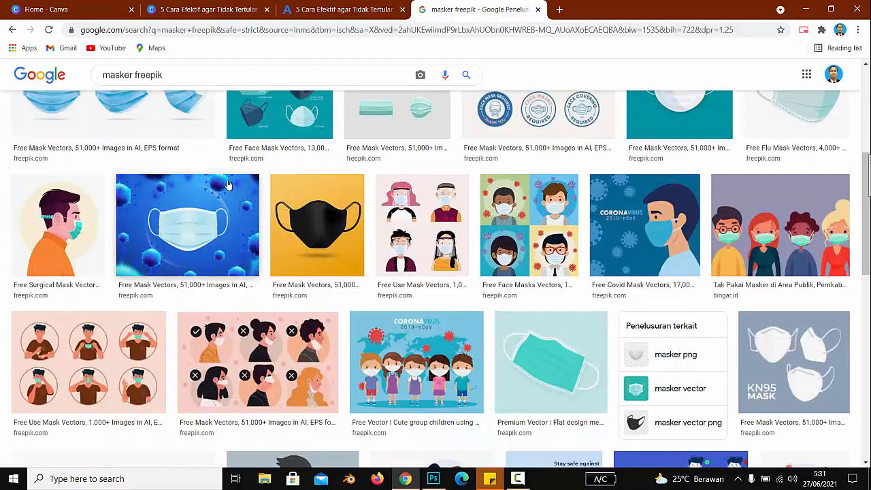
pyautogui.scroll(-2, 229, 185)
pyautogui.scroll(2, 229, 197)
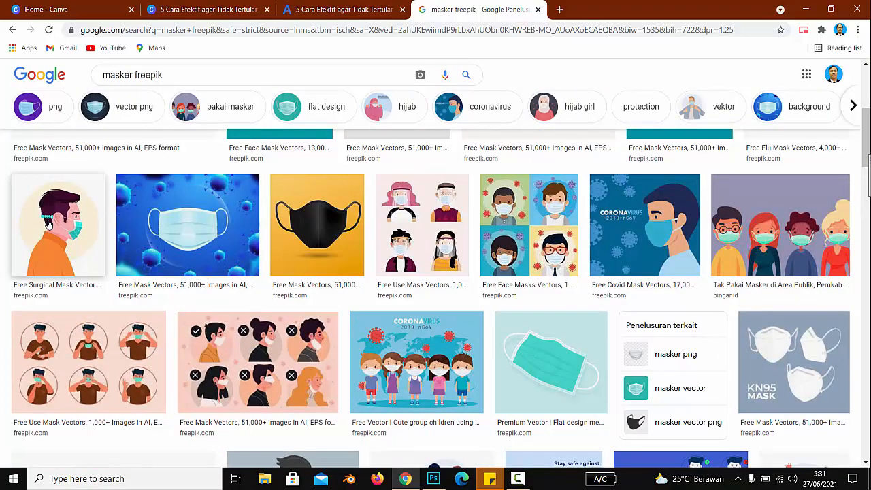
pyautogui.scroll(-3, 40, 232)
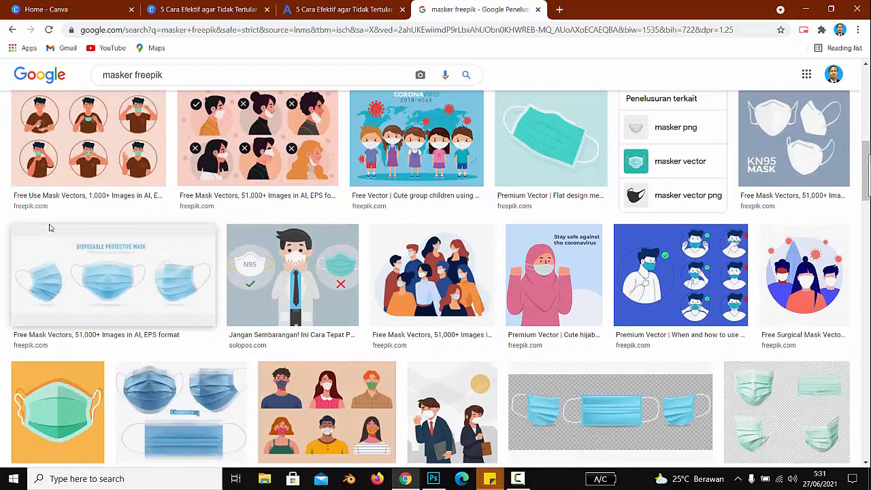
pyautogui.scroll(2, 51, 228)
pyautogui.scroll(2, 58, 231)
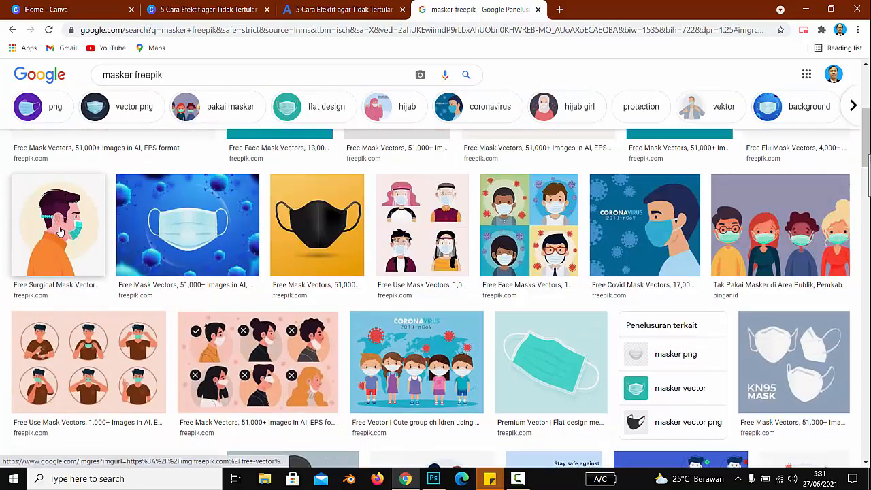
pyautogui.click(59, 232)
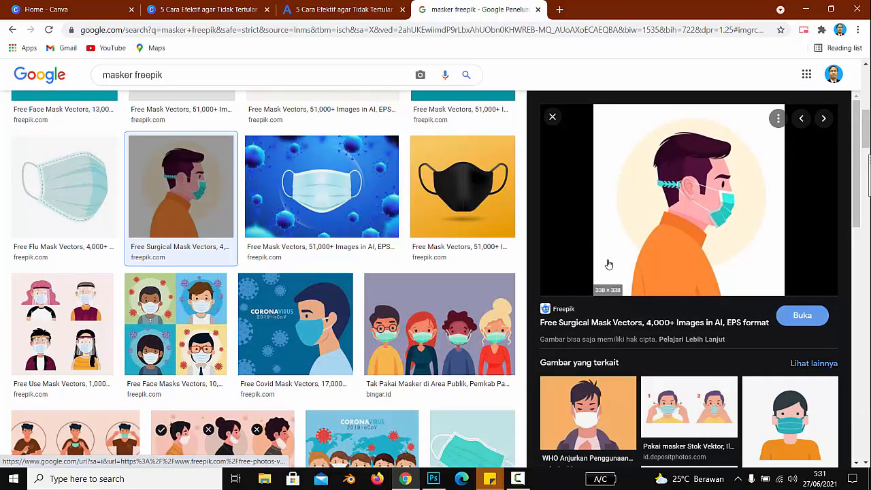
pyautogui.rightClick(636, 191)
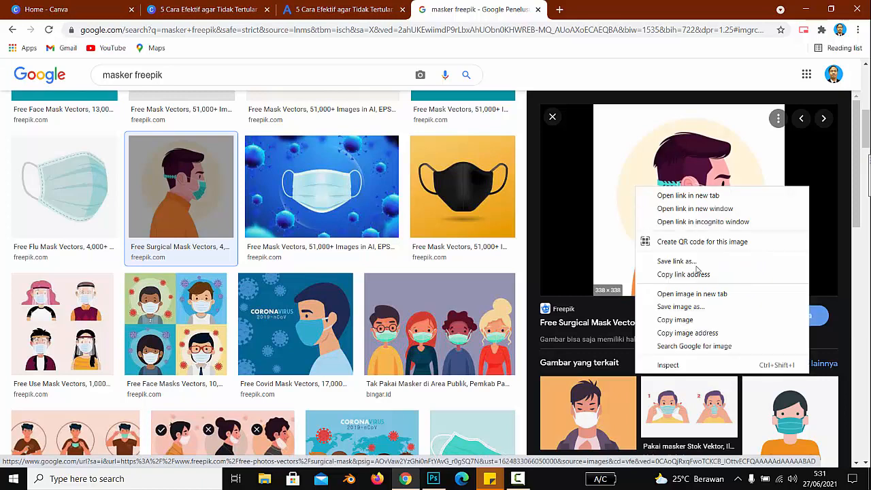
pyautogui.click(681, 307)
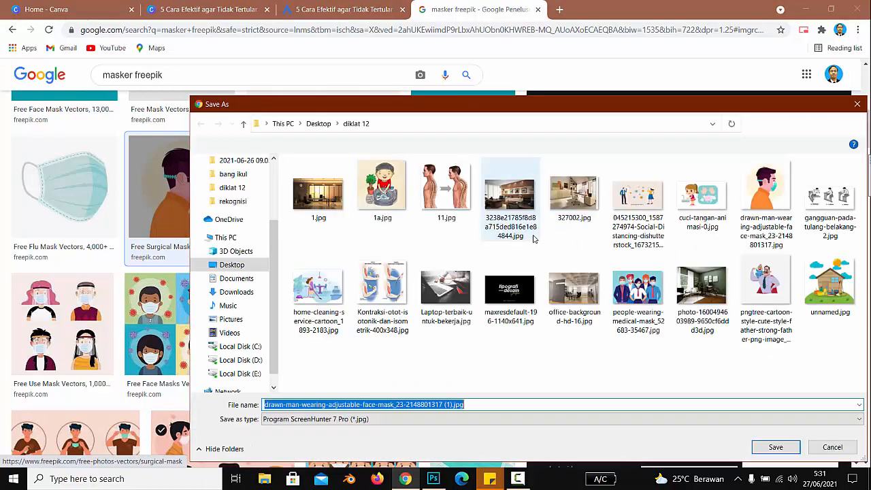
pyautogui.click(774, 448)
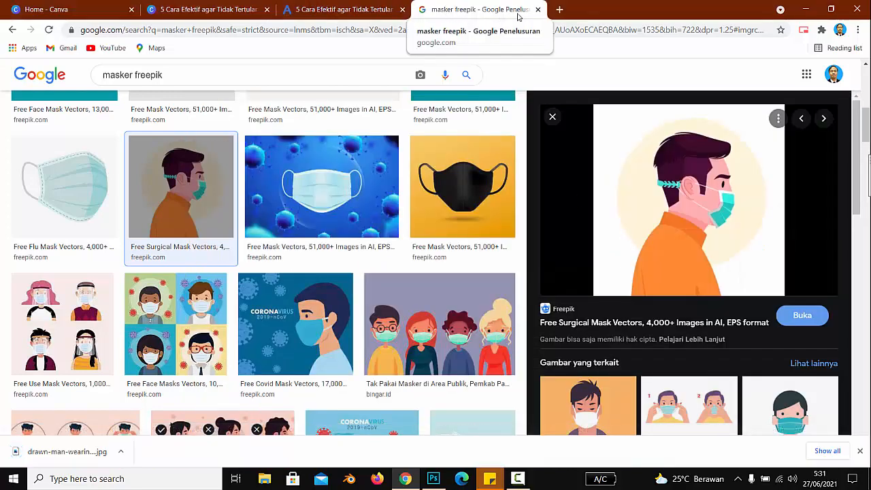
# - Return to the Canva design and upload the saved masked-man JPG from the Desktop's diklat 12 folder
pyautogui.click(368, 13)
pyautogui.click(204, 9)
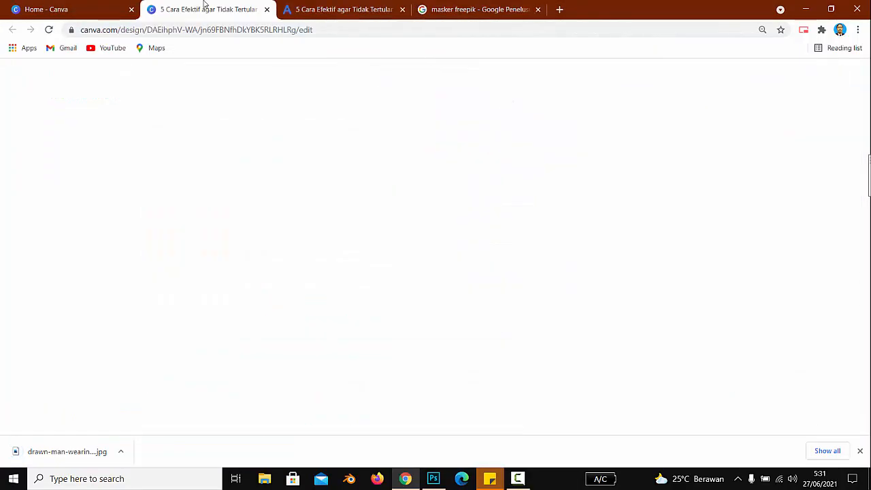
pyautogui.scroll(2, 217, 213)
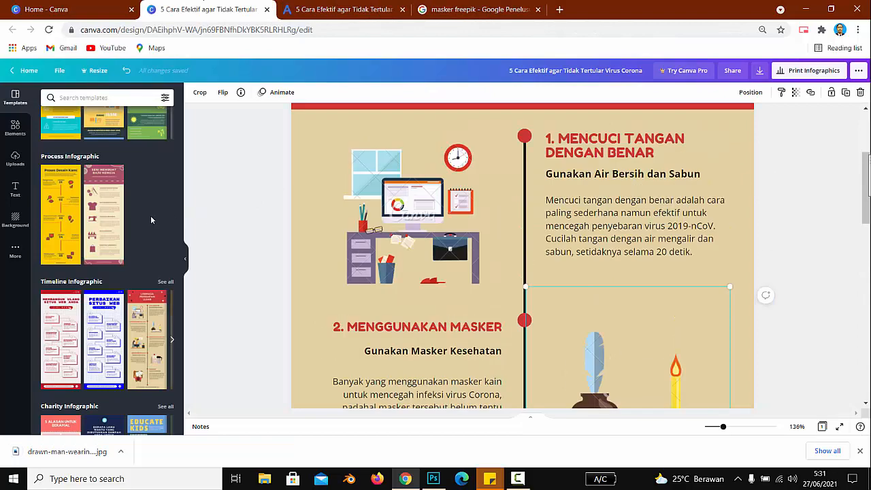
pyautogui.click(15, 162)
pyautogui.click(102, 101)
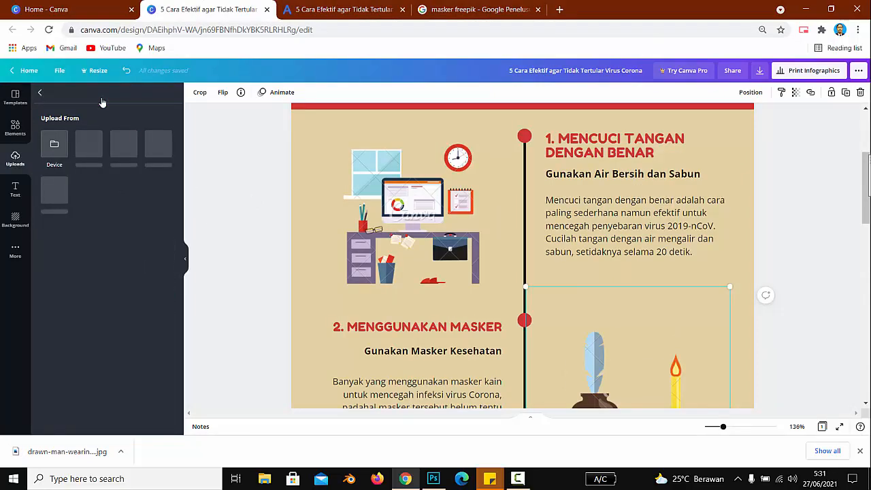
pyautogui.click(56, 147)
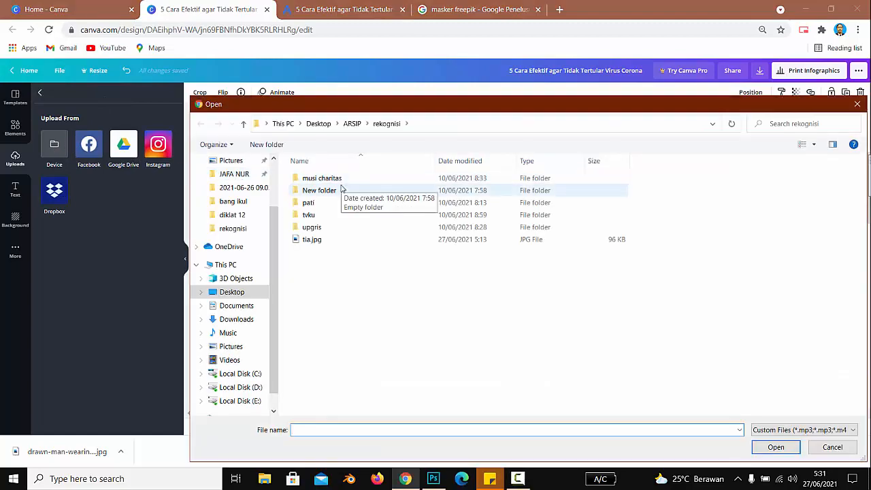
pyautogui.scroll(2, 231, 204)
pyautogui.click(231, 183)
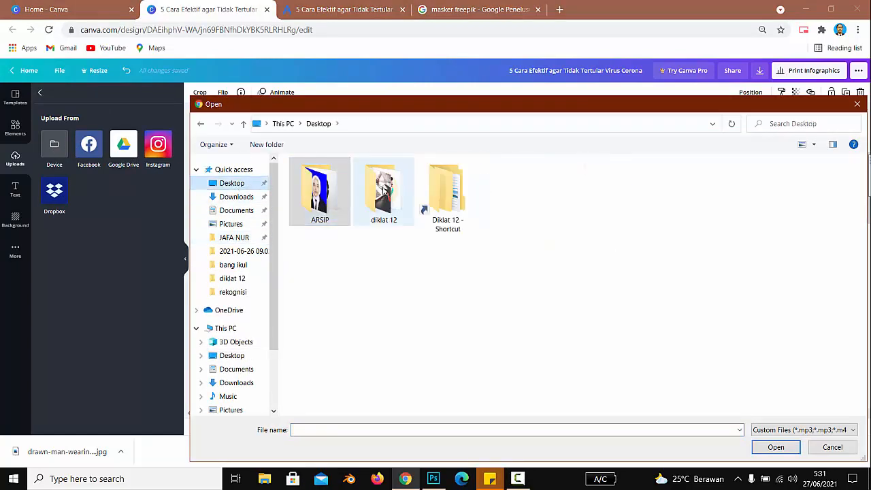
pyautogui.doubleClick(398, 192)
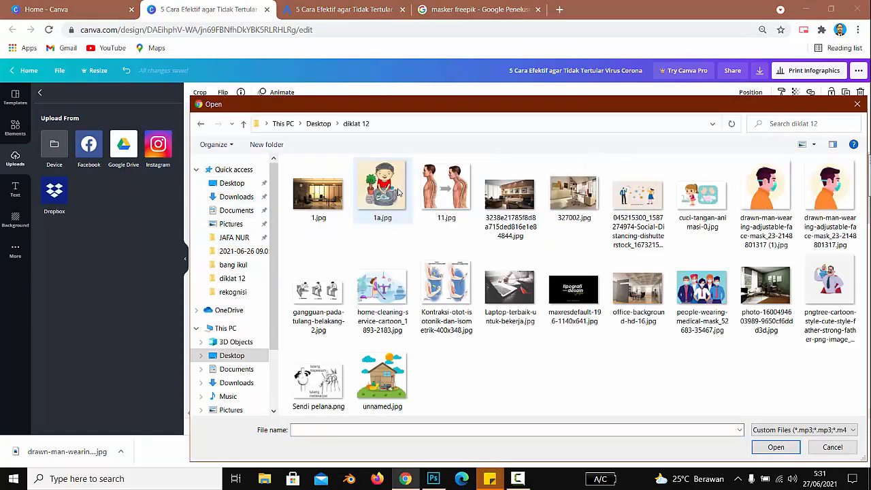
pyautogui.doubleClick(787, 196)
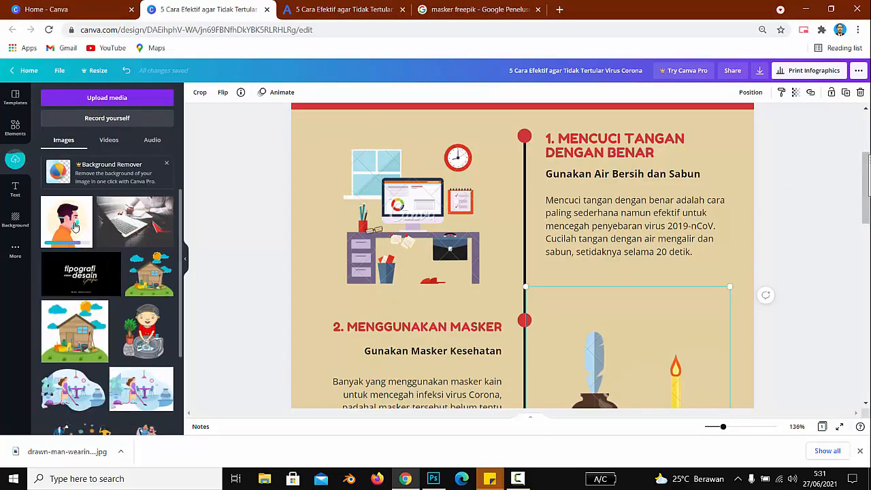
# - Replace the quill-and-candle illustration beside the second tip with a reduced copy of the uploaded masked-man picture
pyautogui.scroll(-1, 613, 314)
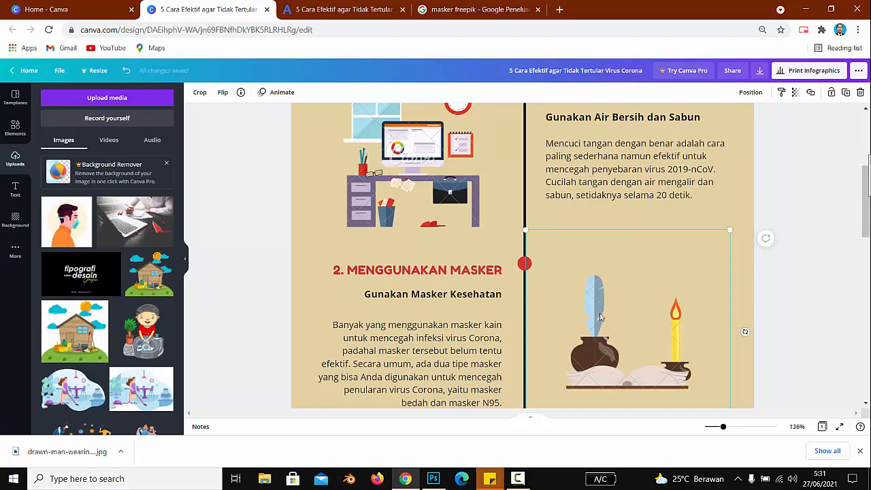
pyautogui.press('Delete')
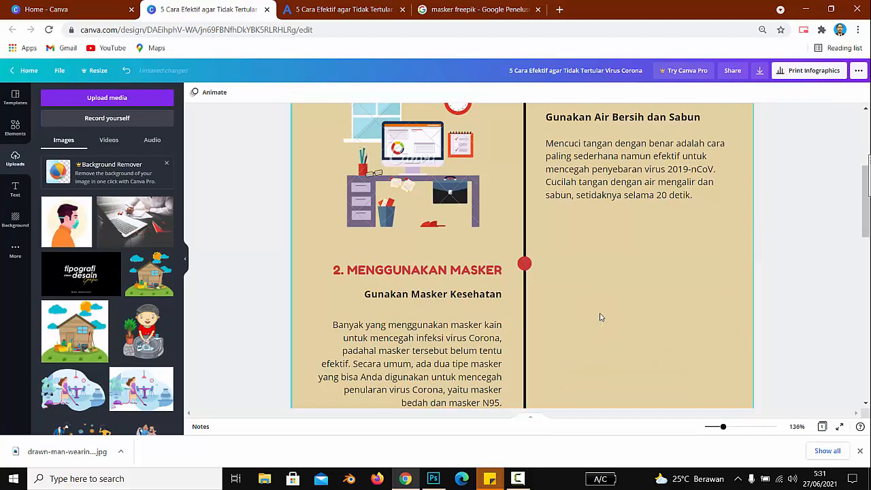
pyautogui.click(71, 221)
pyautogui.moveTo(558, 376)
pyautogui.mouseDown()
pyautogui.moveTo(674, 323)
pyautogui.moveTo(715, 235)
pyautogui.moveTo(702, 223)
pyautogui.mouseUp()
pyautogui.moveTo(789, 204); pyautogui.dragTo(684, 311)
pyautogui.moveTo(652, 351); pyautogui.dragTo(650, 267)
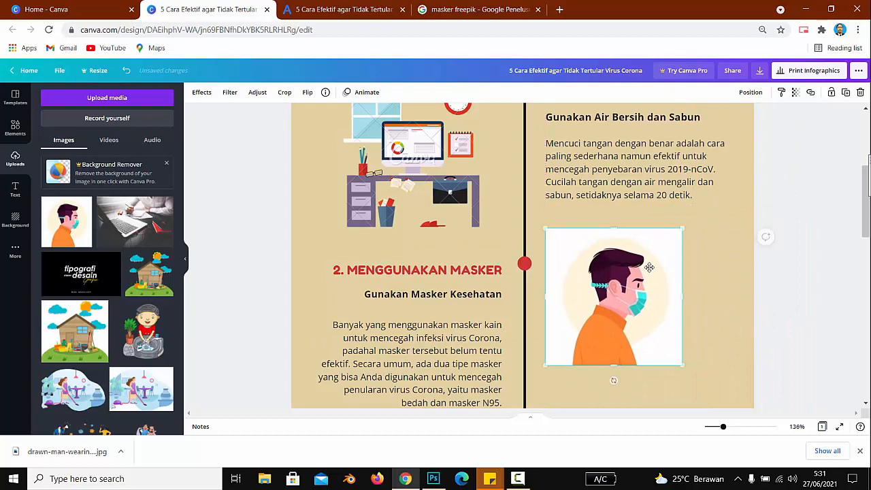
# - Enlarge the masked-man picture to fill the space between the first and third tips' text
pyautogui.scroll(-3, 676, 243)
pyautogui.moveTo(683, 194); pyautogui.dragTo(739, 238)
pyautogui.click(804, 218)
pyautogui.scroll(2, 715, 277)
pyautogui.click(702, 278)
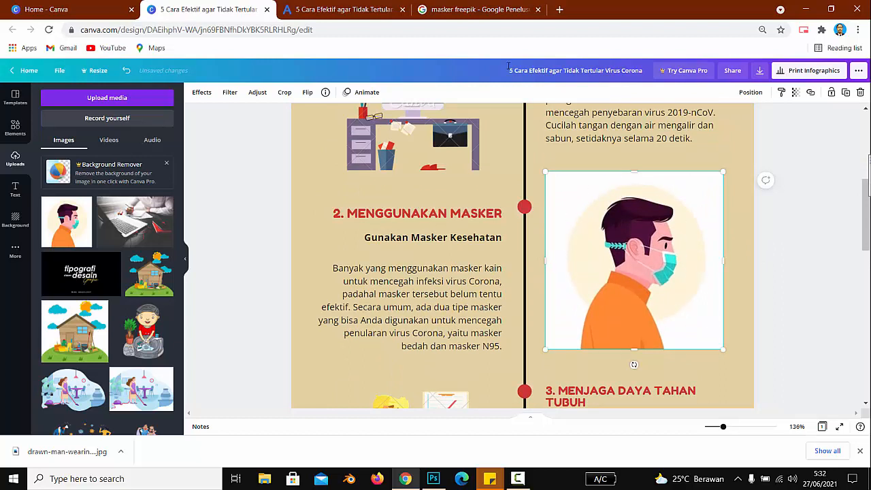
# - Search the web for "remove bg", open the remove.bg site and upload the masked-man picture for background removal
pyautogui.click(530, 9)
pyautogui.click(390, 27)
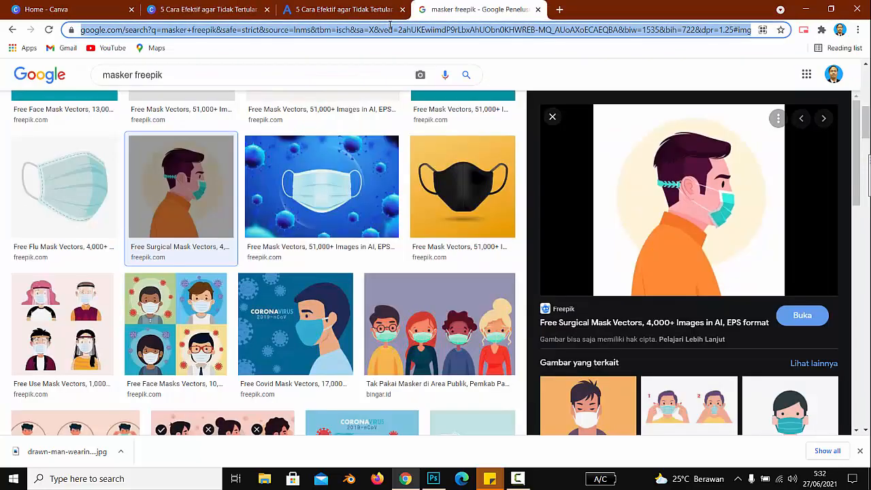
pyautogui.write('remove bg')
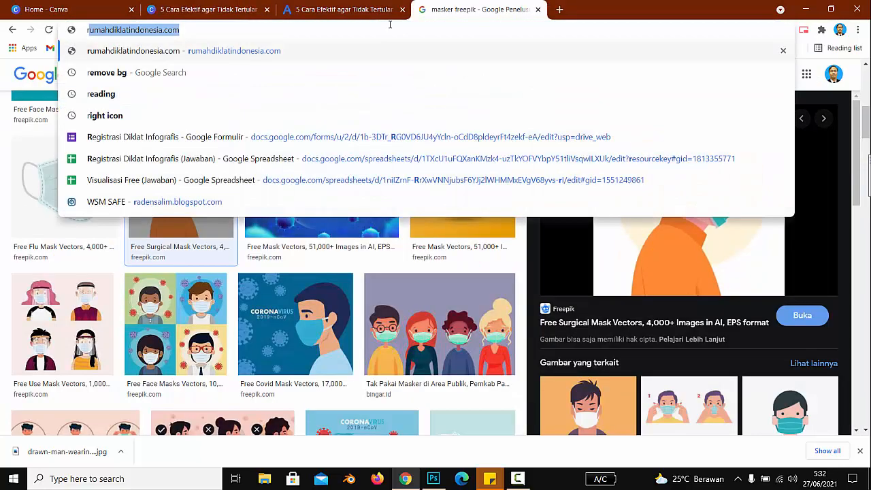
pyautogui.press('Return')
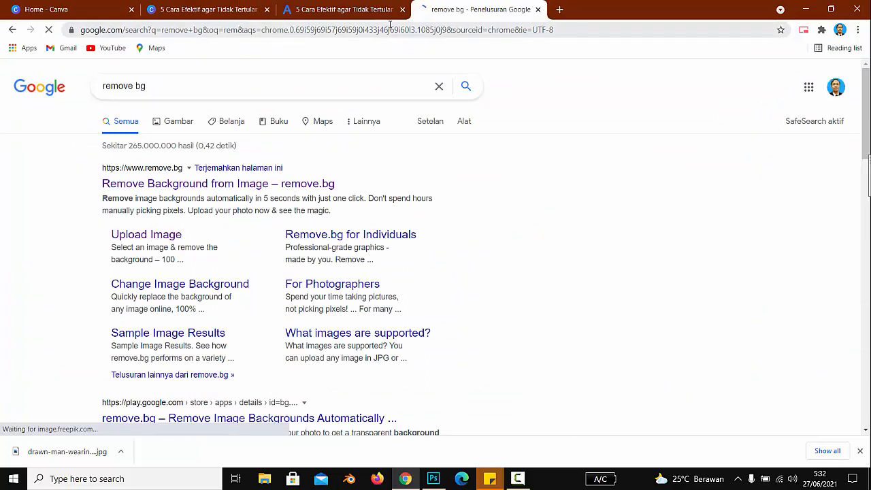
pyautogui.click(133, 184)
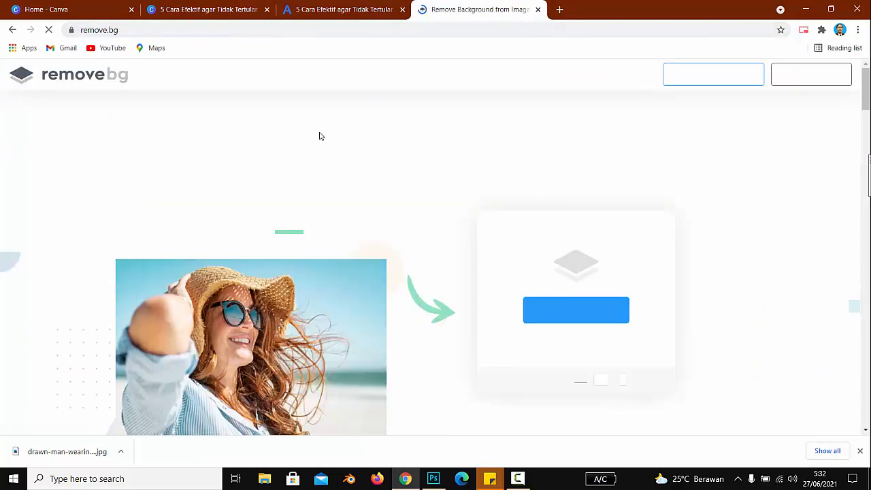
pyautogui.click(564, 311)
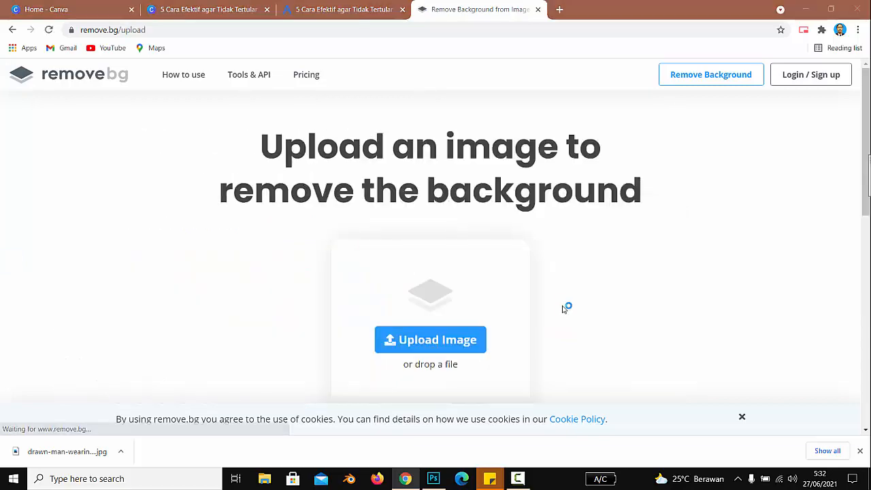
pyautogui.doubleClick(766, 184)
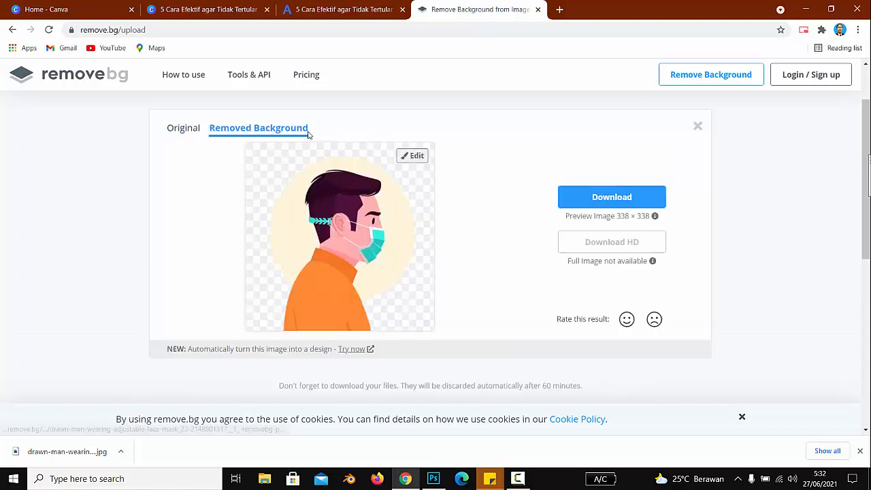
# - Download the background-free masked-man picture, close its preview and return to the Canva infographic
pyautogui.click(599, 200)
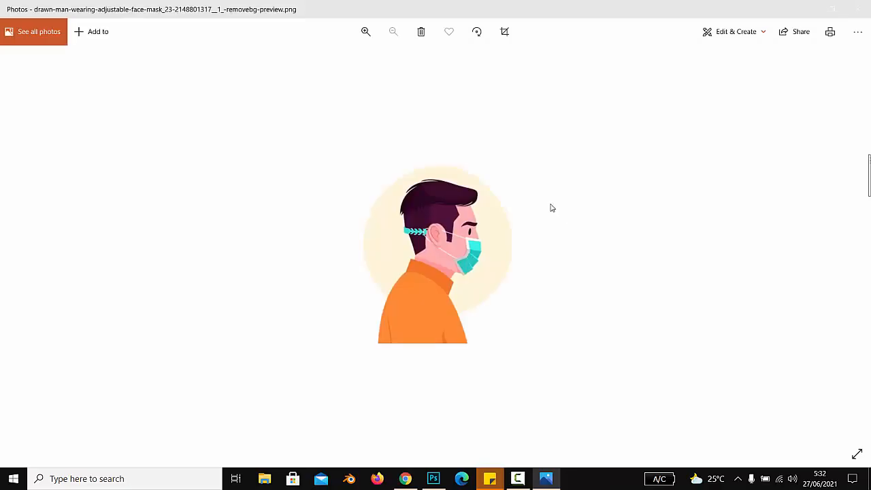
pyautogui.click(858, 9)
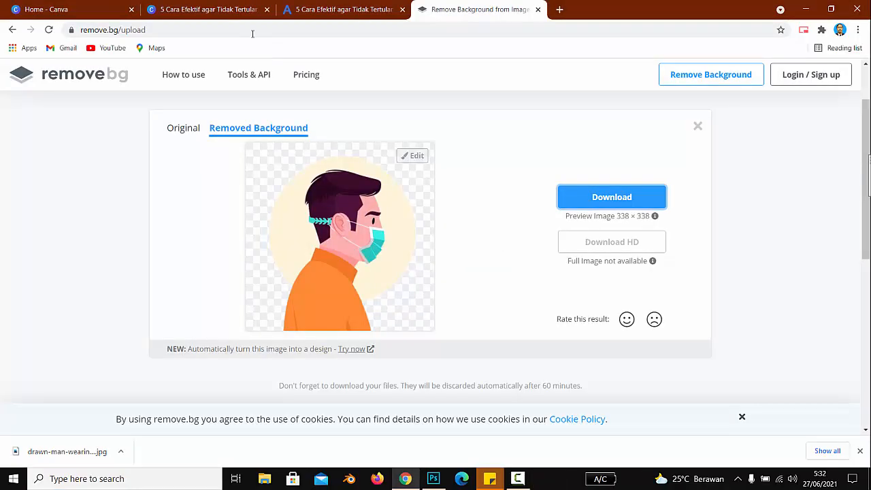
pyautogui.click(223, 8)
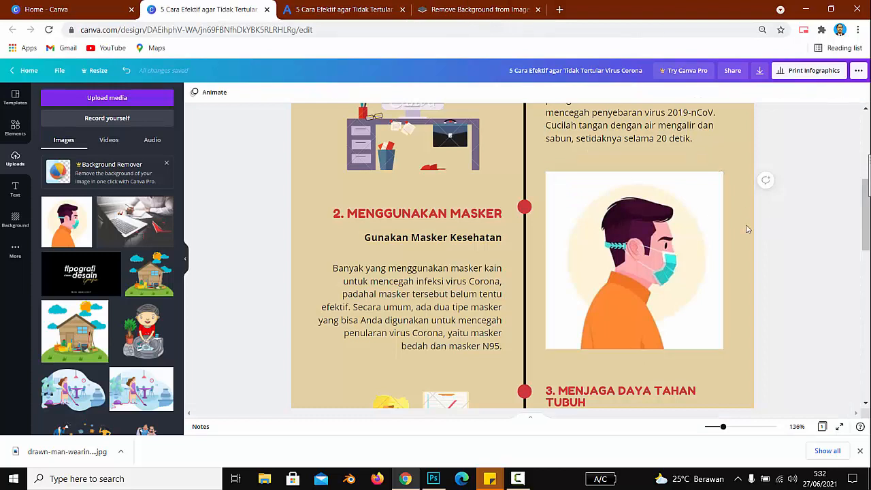
# - Delete the white-background masked-man picture beside the second tip and upload its background-free version from the Downloads folder
pyautogui.press('Delete')
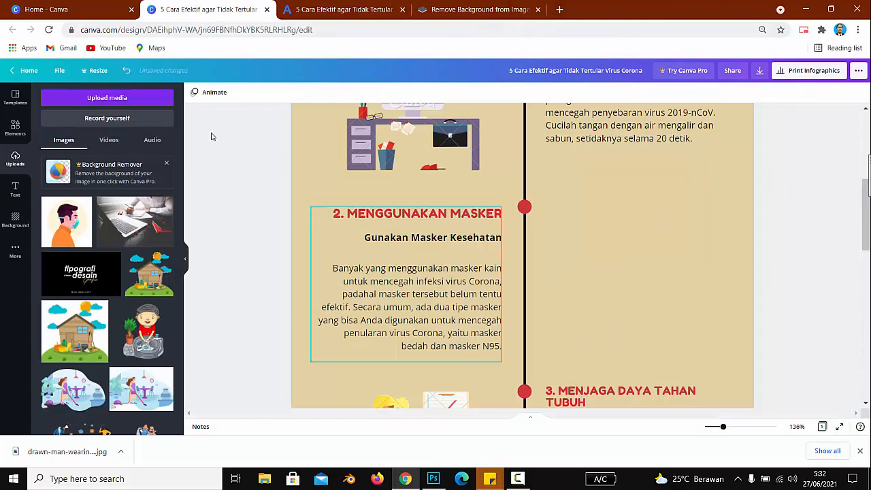
pyautogui.click(92, 97)
pyautogui.click(54, 143)
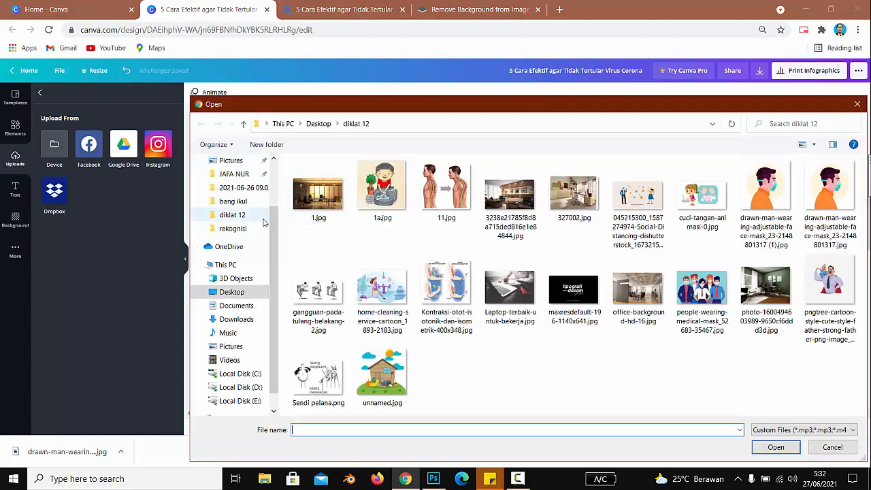
pyautogui.scroll(1, 243, 214)
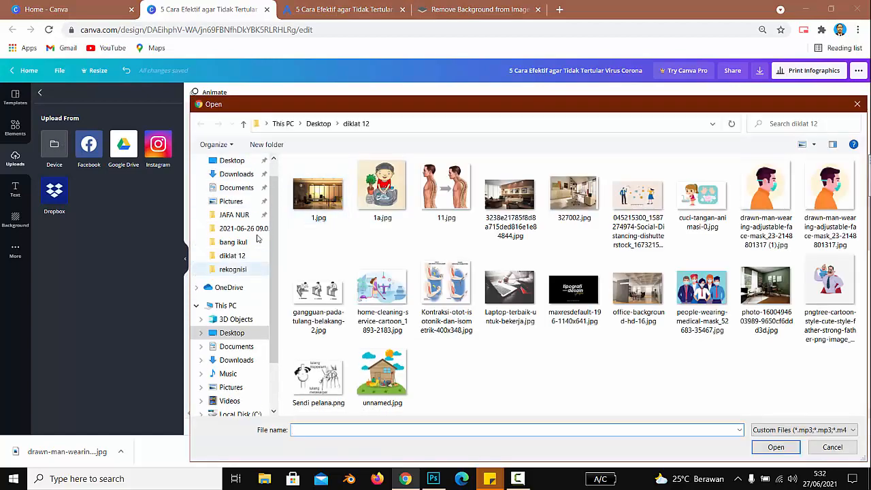
pyautogui.click(236, 174)
pyautogui.doubleClick(333, 204)
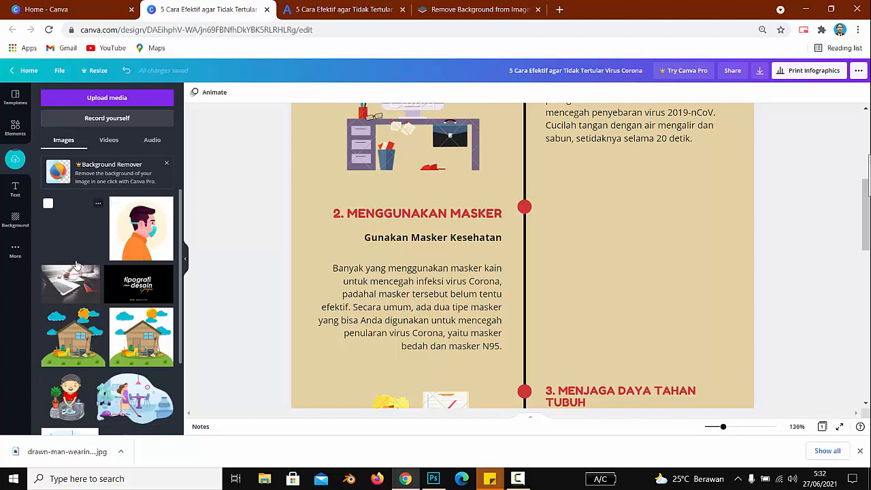
# - Add the background-free masked-man picture beside the second tip and shrink it to fit between the first and third tips' text
pyautogui.click(77, 232)
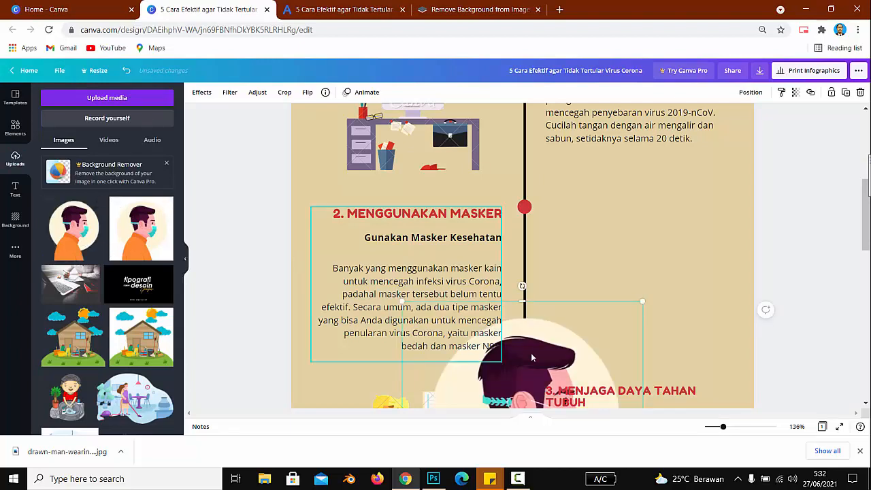
pyautogui.moveTo(584, 307); pyautogui.dragTo(721, 168)
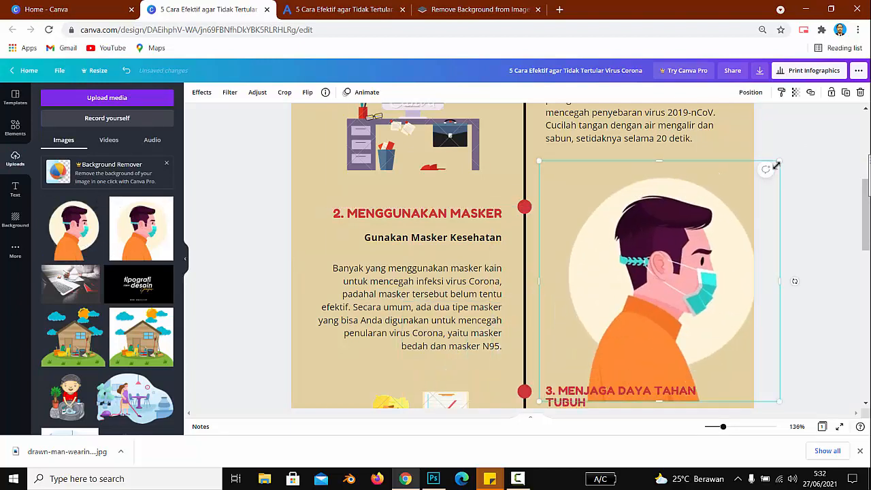
pyautogui.moveTo(776, 166); pyautogui.dragTo(672, 276)
pyautogui.moveTo(634, 327); pyautogui.dragTo(645, 226)
pyautogui.moveTo(702, 322); pyautogui.dragTo(704, 325)
pyautogui.click(769, 301)
# - Delete the office desk illustration beside the first tip and upload cuci-tangan-animasi-0-removebg-preview.png from the Downloads folder
pyautogui.scroll(3, 769, 302)
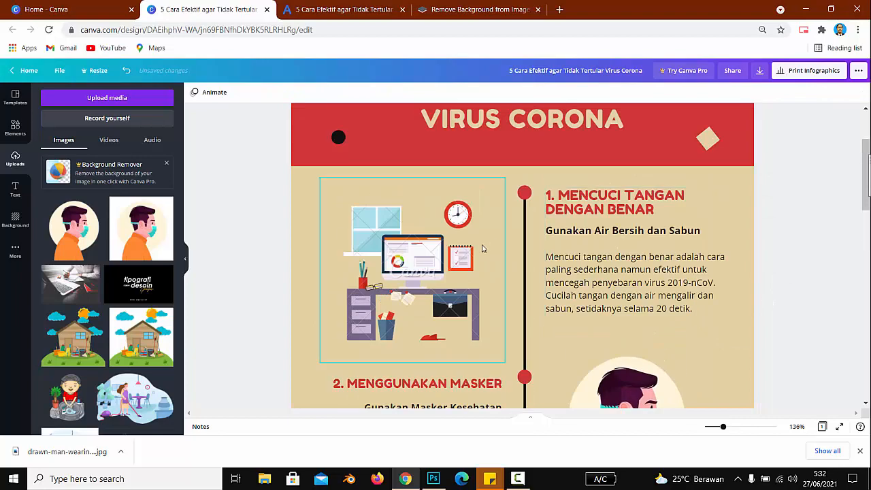
pyautogui.click(463, 252)
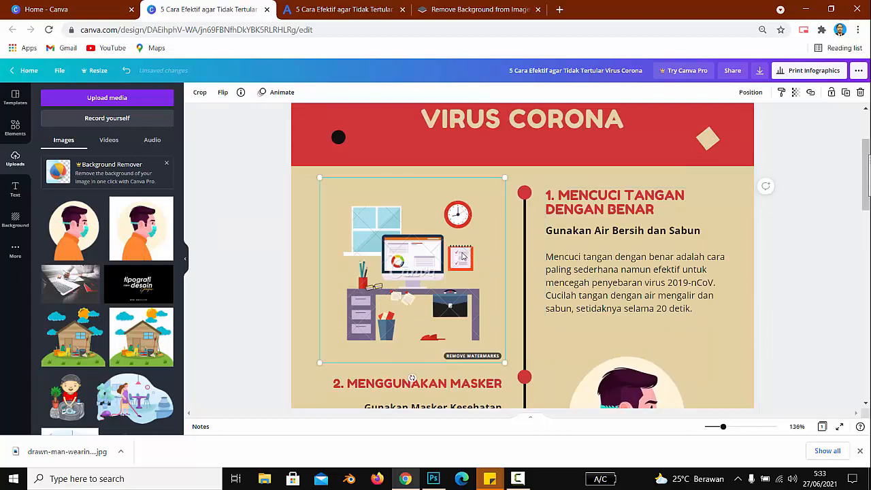
pyautogui.press('Delete')
pyautogui.click(107, 97)
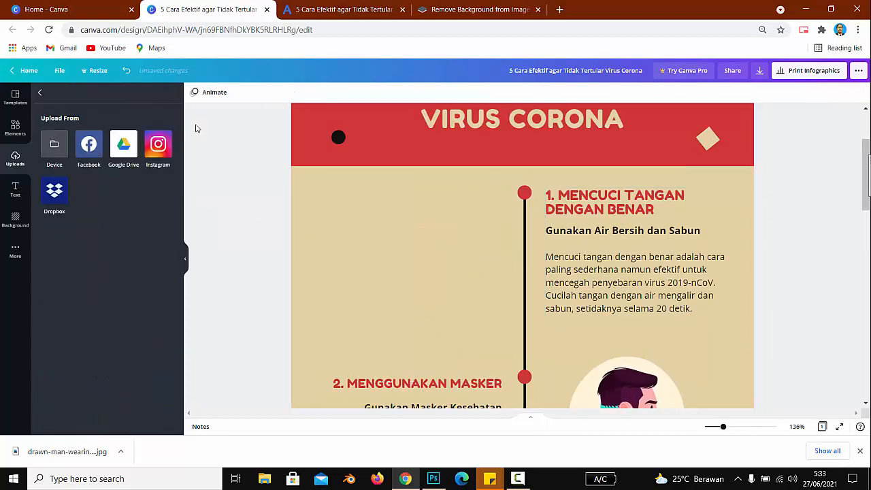
pyautogui.click(55, 144)
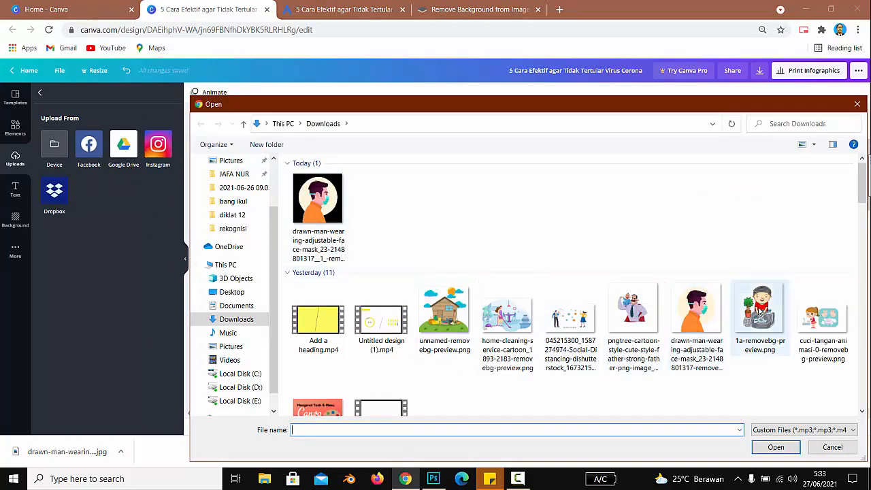
pyautogui.click(810, 314)
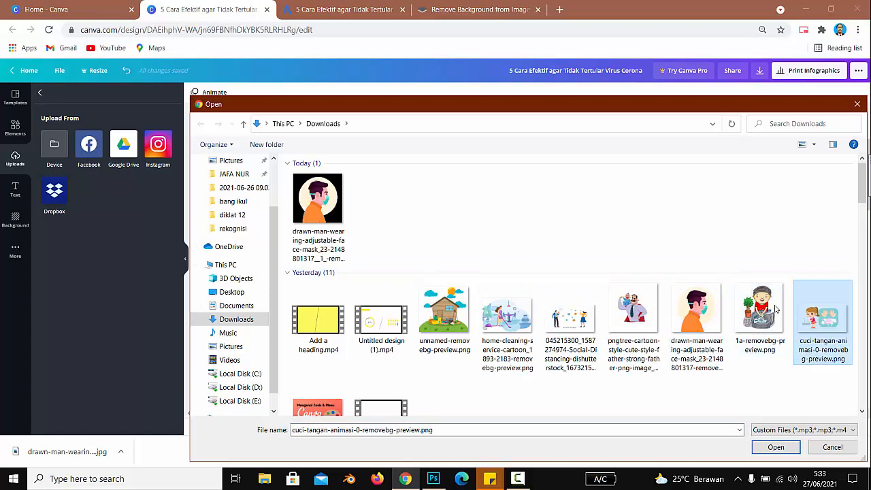
pyautogui.doubleClick(823, 314)
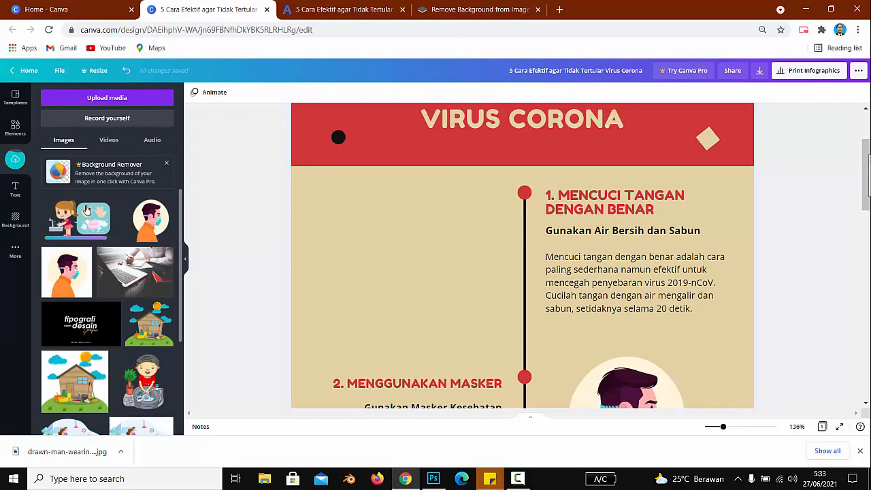
# - Add the uploaded hand-washing picture beside the first tip's text and delete the surplus copies overlapping the third tip
pyautogui.click(85, 228)
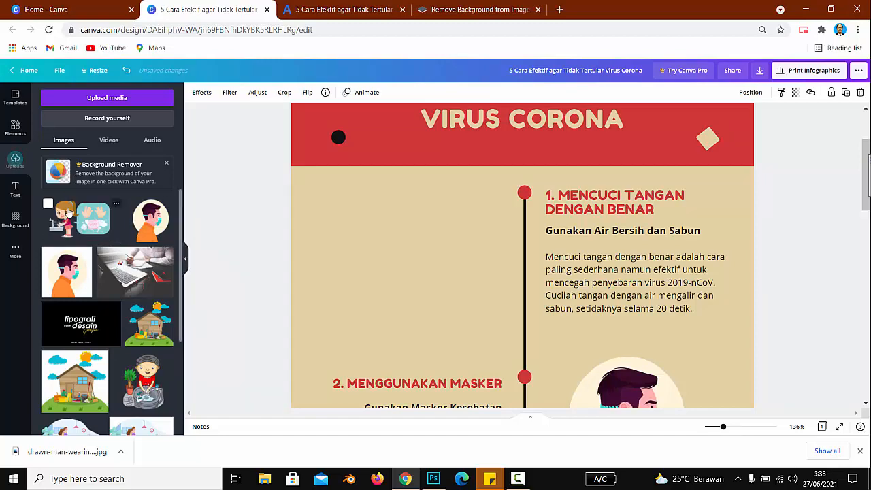
pyautogui.moveTo(85, 218); pyautogui.dragTo(355, 219)
pyautogui.scroll(-3, 410, 244)
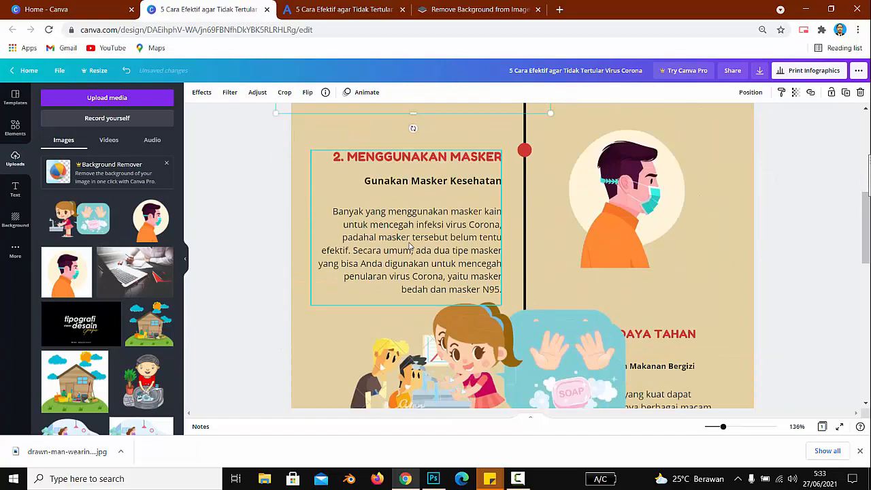
pyautogui.click(538, 327)
pyautogui.press('Delete')
pyautogui.click(540, 328)
pyautogui.press('Delete')
pyautogui.scroll(3, 541, 302)
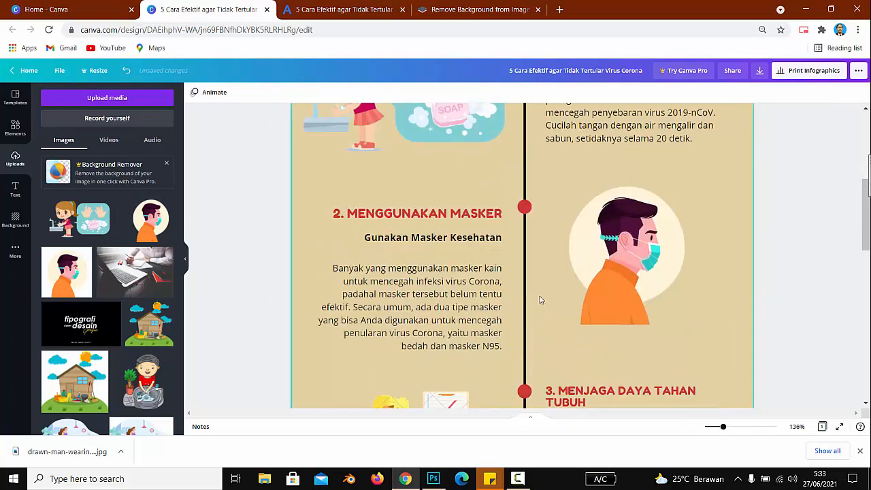
# - Shrink the hand-washing picture, crop away its empty margins and enlarge it slightly to fill the space beside the first tip
pyautogui.click(471, 237)
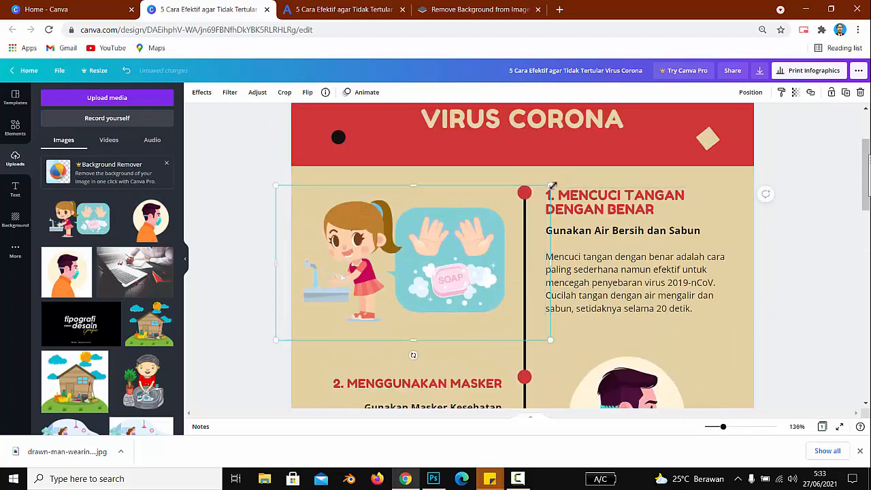
pyautogui.moveTo(550, 185); pyautogui.dragTo(471, 261)
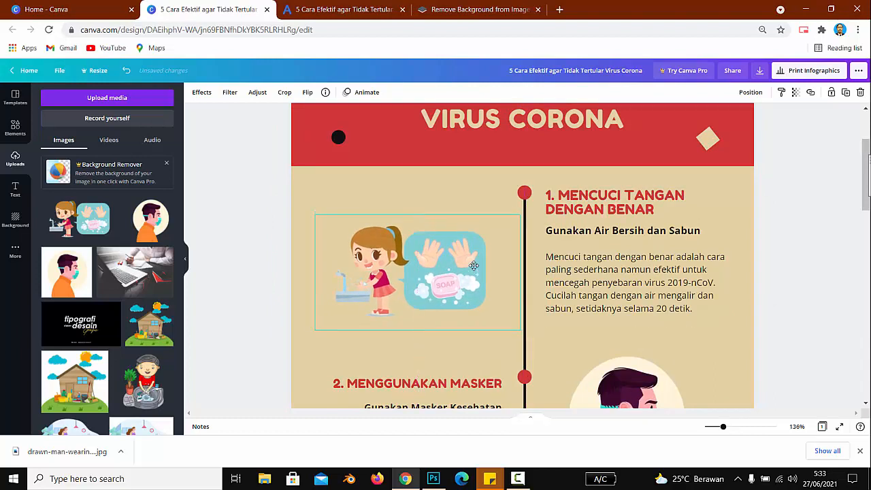
pyautogui.click(285, 92)
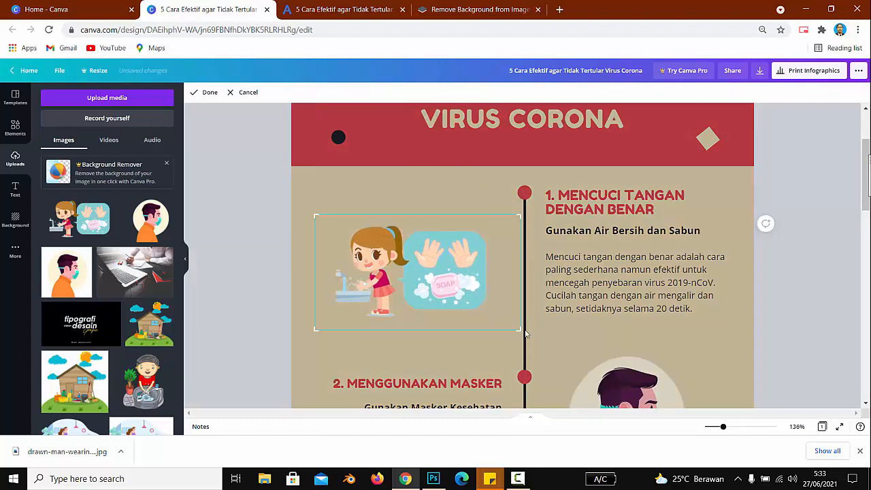
pyautogui.moveTo(520, 328); pyautogui.dragTo(490, 328)
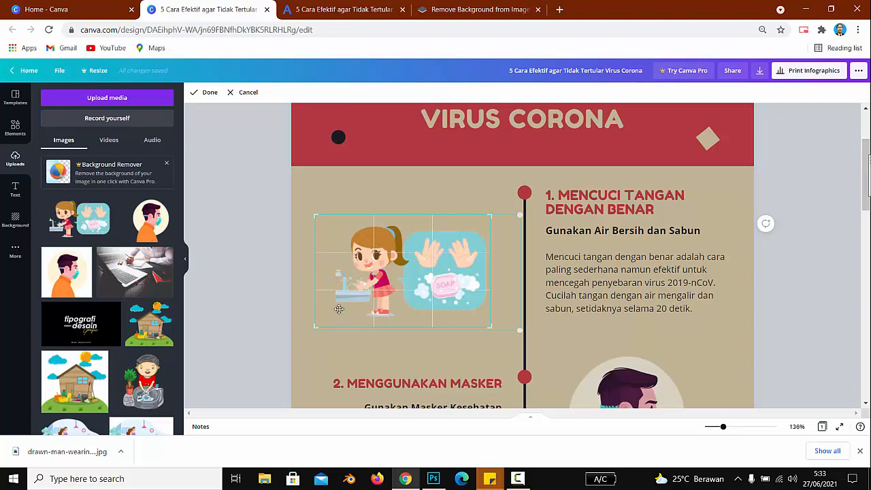
pyautogui.moveTo(317, 324); pyautogui.dragTo(330, 321)
pyautogui.click(264, 293)
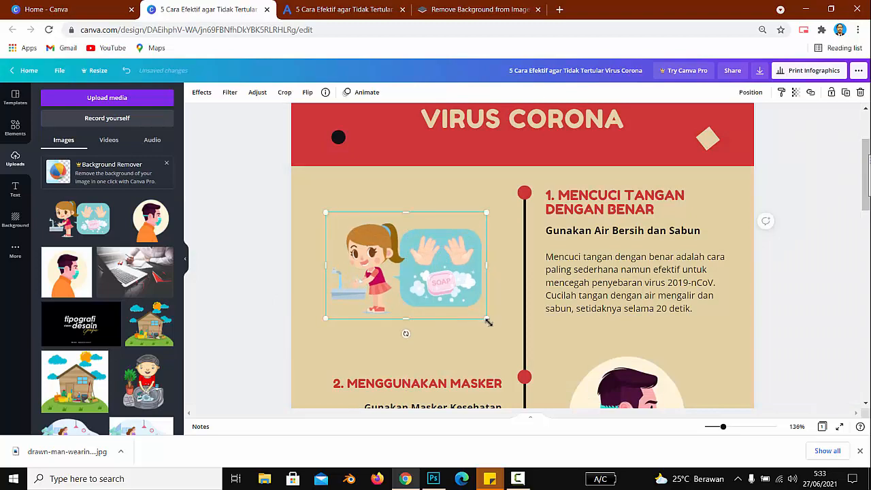
pyautogui.moveTo(487, 322); pyautogui.dragTo(502, 325)
# - Delete the office workers illustration beside the third tip and upload the background-free strong-father picture from the Downloads folder
pyautogui.scroll(-5, 497, 319)
pyautogui.click(463, 244)
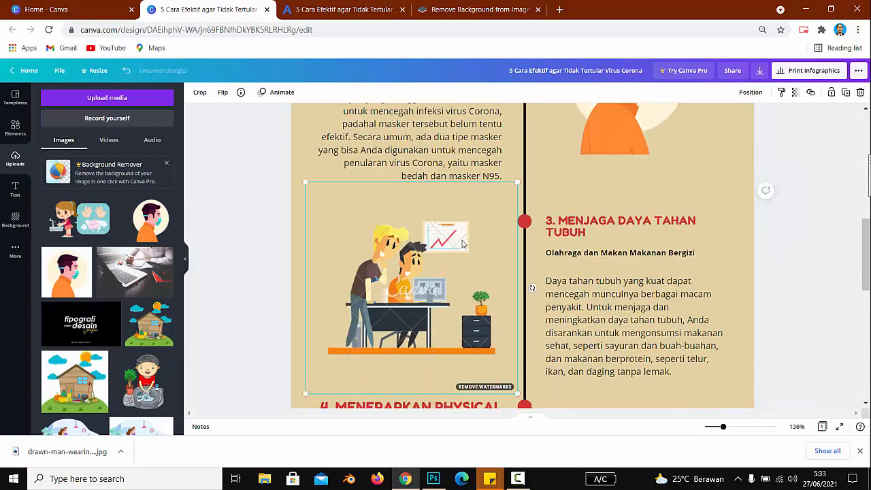
pyautogui.press('Delete')
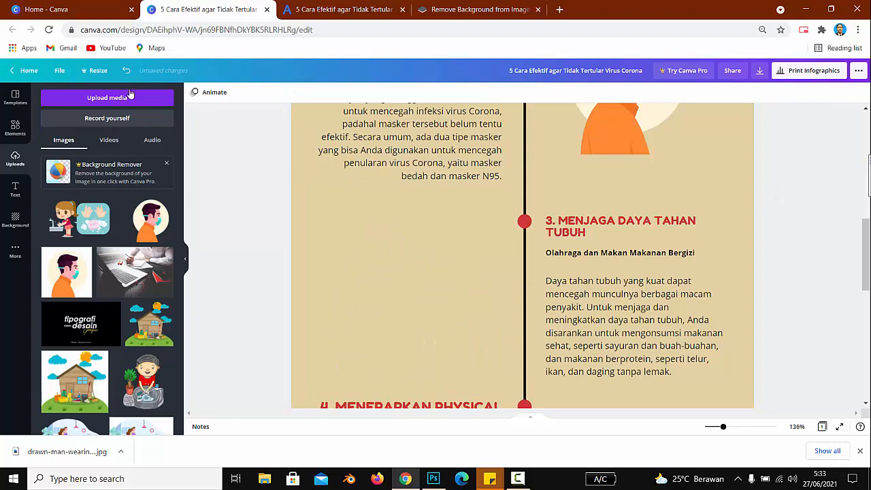
pyautogui.click(95, 99)
pyautogui.click(63, 146)
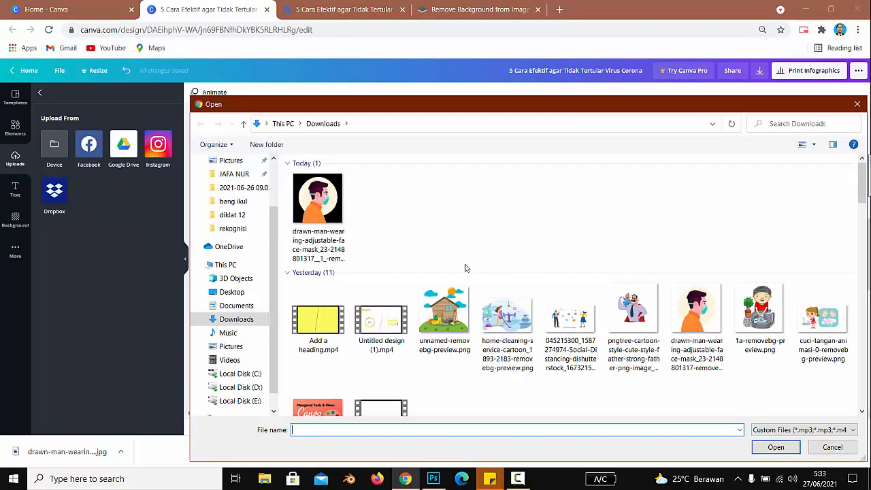
pyautogui.scroll(-1, 576, 296)
pyautogui.doubleClick(631, 266)
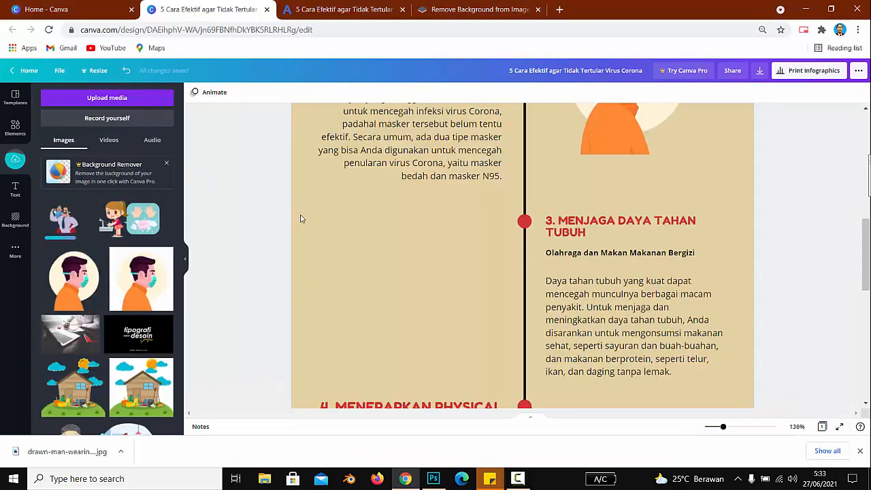
# - Add the uploaded strong-father picture to the infographic and move it beside the third tip's text
pyautogui.scroll(-2, 302, 218)
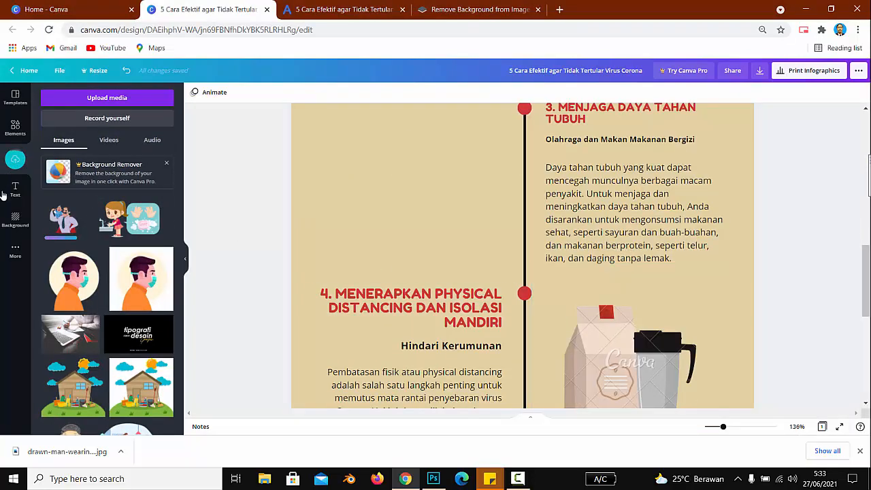
pyautogui.click(63, 225)
pyautogui.scroll(2, 504, 178)
pyautogui.moveTo(484, 226); pyautogui.dragTo(379, 225)
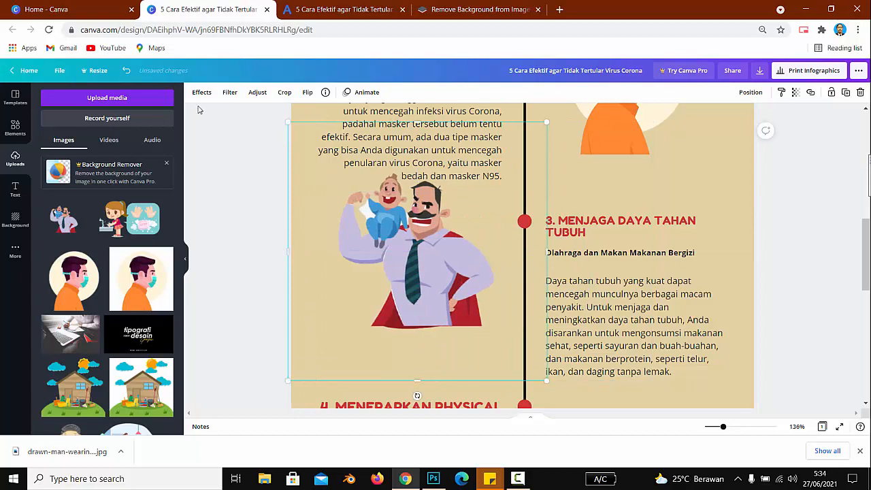
# - Crop the empty margins off the strong-father picture and position it between the second and fourth tips' text
pyautogui.click(285, 94)
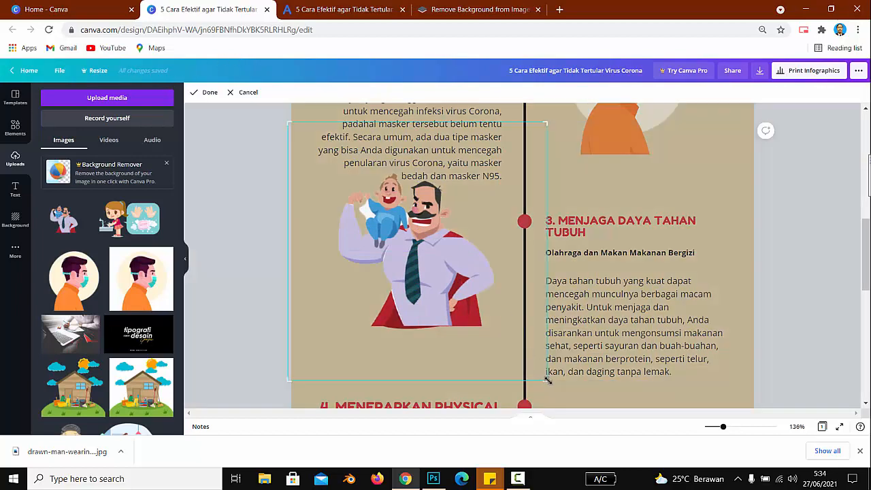
pyautogui.moveTo(548, 380); pyautogui.dragTo(495, 329)
pyautogui.scroll(2, 395, 249)
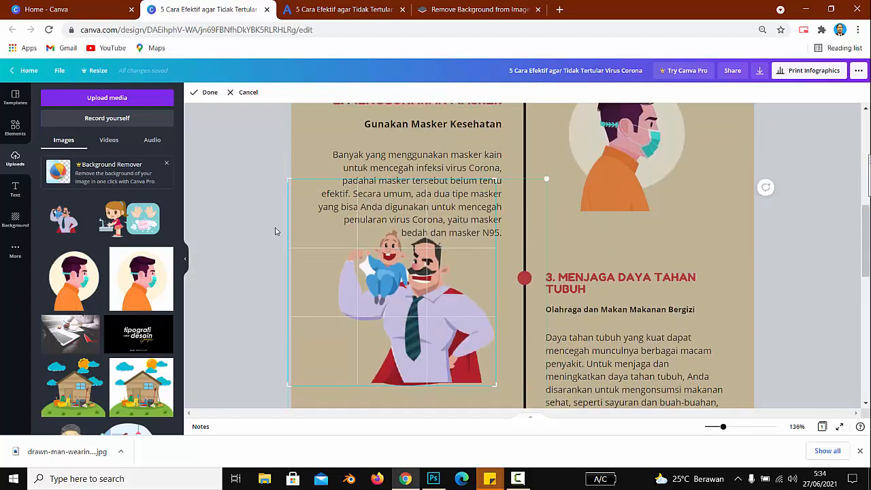
pyautogui.moveTo(303, 183); pyautogui.dragTo(329, 229)
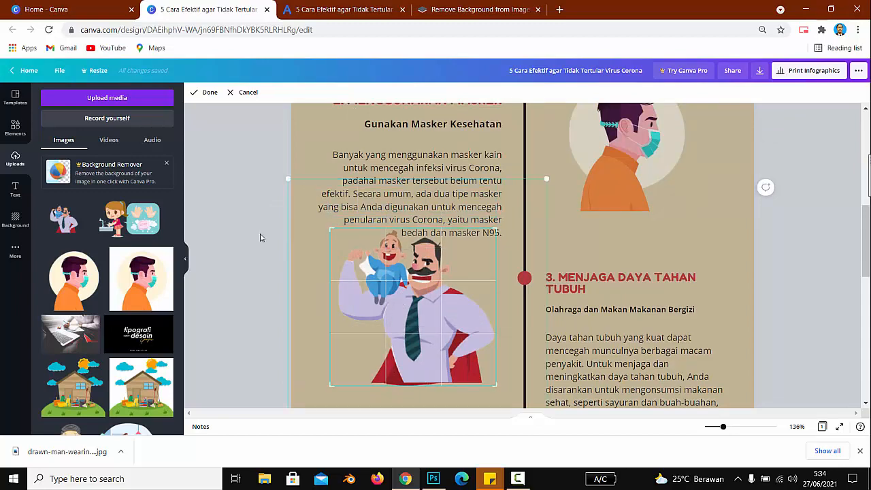
pyautogui.click(260, 237)
pyautogui.scroll(-3, 430, 250)
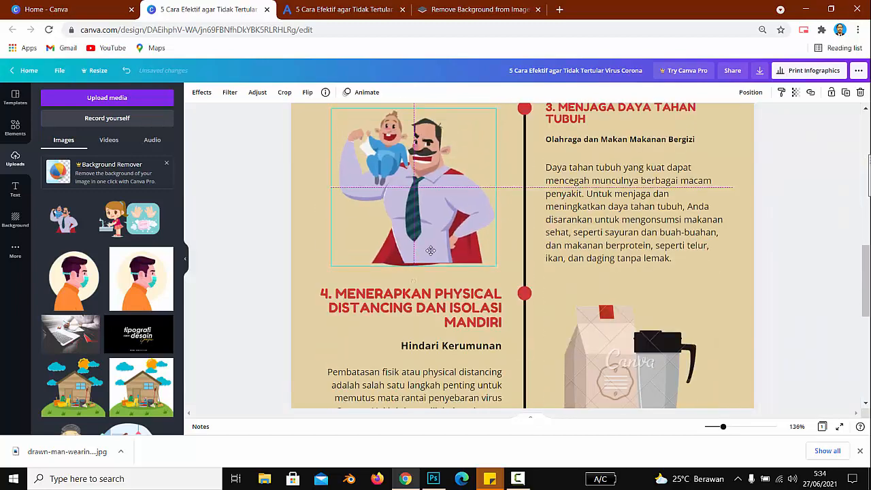
pyautogui.scroll(-3, 620, 217)
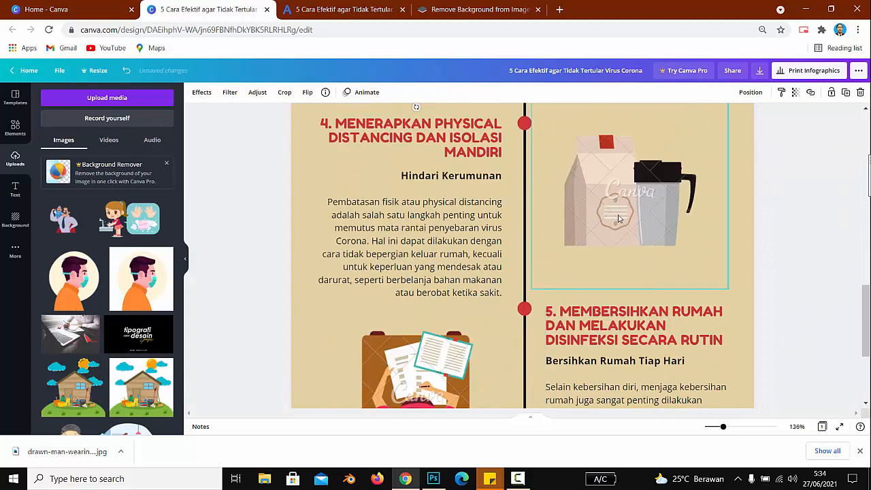
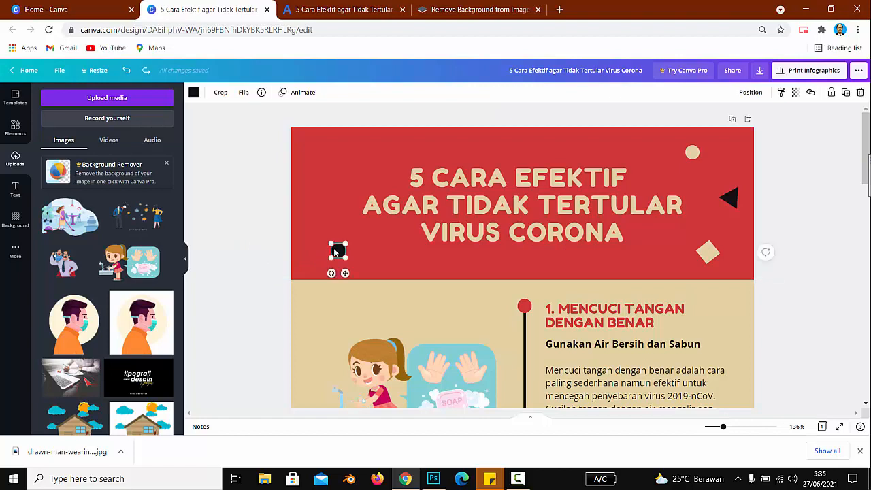
# - Delete the black circle, beige diamond, black triangle and beige circle decorating the red title banner
pyautogui.press('Delete')
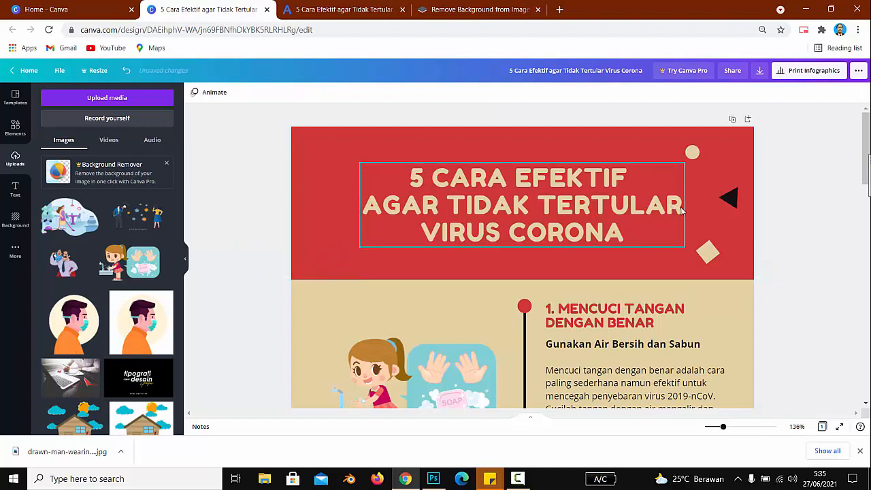
pyautogui.click(708, 252)
pyautogui.press('Delete')
pyautogui.click(729, 198)
pyautogui.press('Delete')
pyautogui.click(693, 153)
pyautogui.press('Delete')
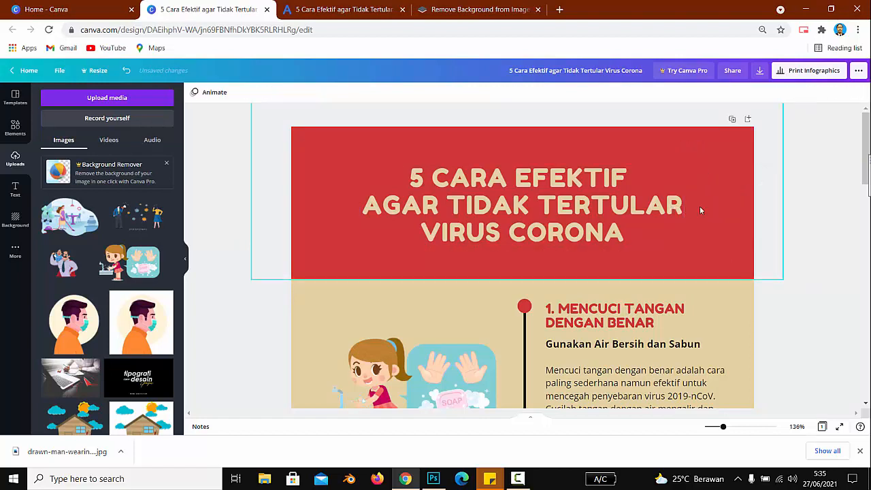
# - Search the elements library for "covid" and add the solid teal coronavirus graphic to the infographic
pyautogui.click(16, 129)
pyautogui.click(78, 100)
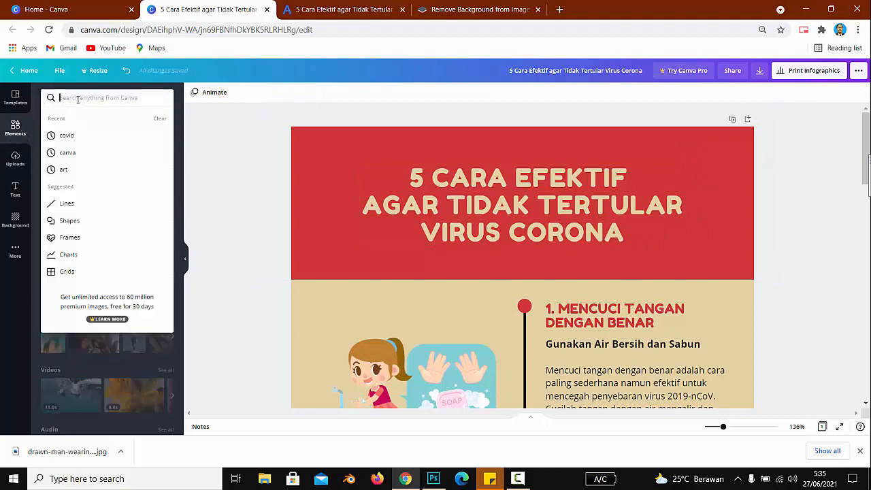
pyautogui.write('covid')
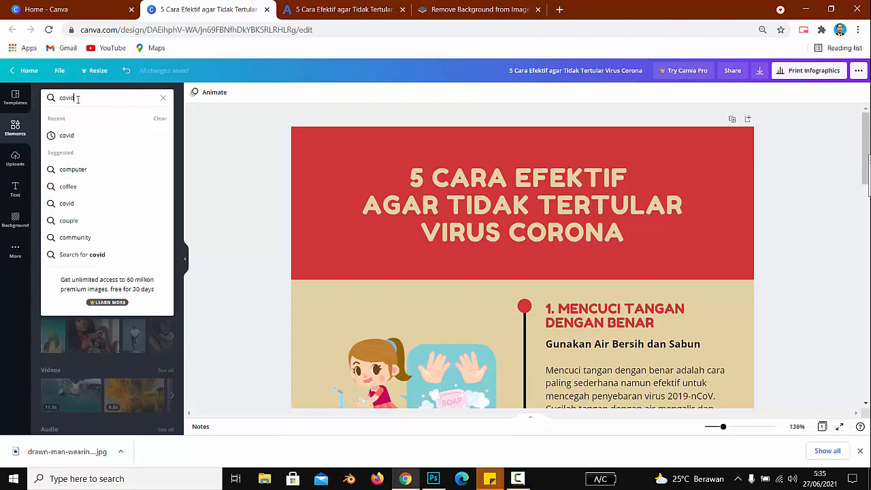
pyautogui.press('Return')
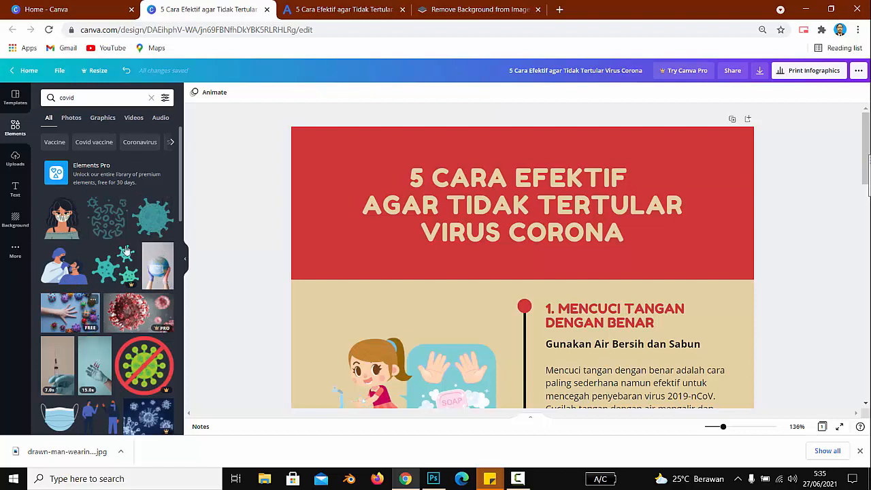
pyautogui.click(149, 218)
# - Move the teal virus graphic up to the title banner, shrink it, and place it near the banner's right end
pyautogui.scroll(-4, 395, 226)
pyautogui.scroll(-3, 543, 263)
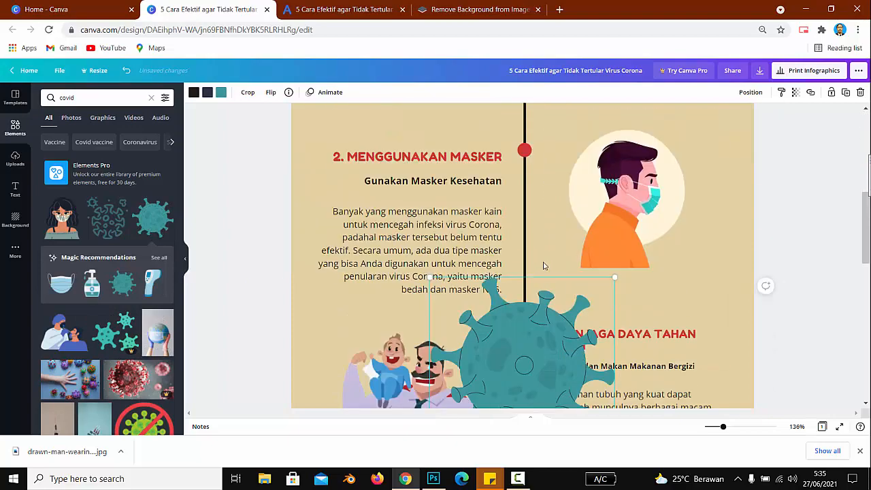
pyautogui.moveTo(539, 253); pyautogui.dragTo(526, 113)
pyautogui.scroll(4, 535, 206)
pyautogui.moveTo(523, 337); pyautogui.dragTo(549, 142)
pyautogui.scroll(4, 564, 273)
pyautogui.moveTo(564, 273); pyautogui.dragTo(659, 137)
pyautogui.moveTo(722, 298); pyautogui.dragTo(632, 211)
pyautogui.moveTo(596, 161); pyautogui.dragTo(698, 195)
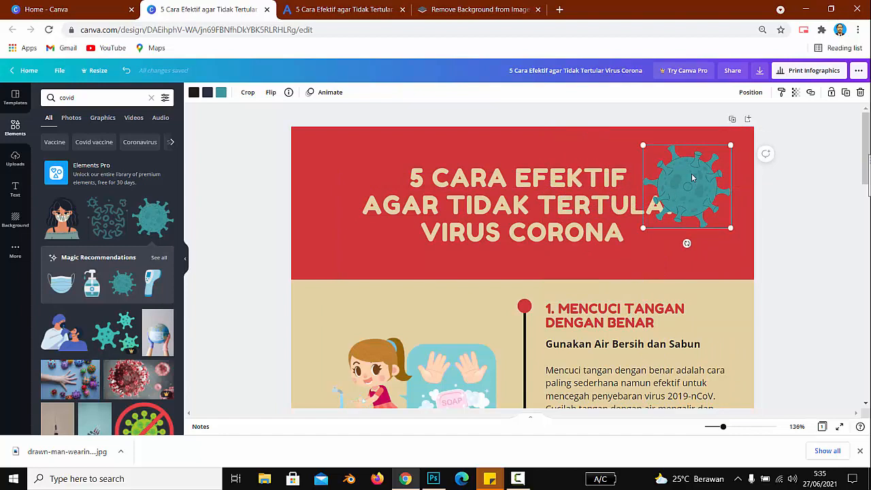
# - Send the virus graphic backward behind the title text and shift it toward the banner's upper-right corner
pyautogui.rightClick(693, 178)
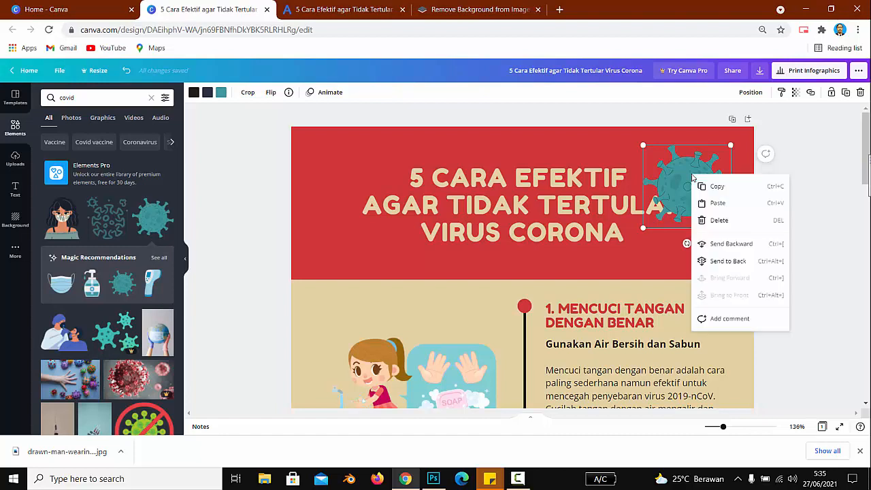
pyautogui.click(732, 244)
pyautogui.moveTo(711, 187)
pyautogui.mouseDown()
pyautogui.moveTo(730, 176)
pyautogui.moveTo(719, 173)
pyautogui.mouseUp()
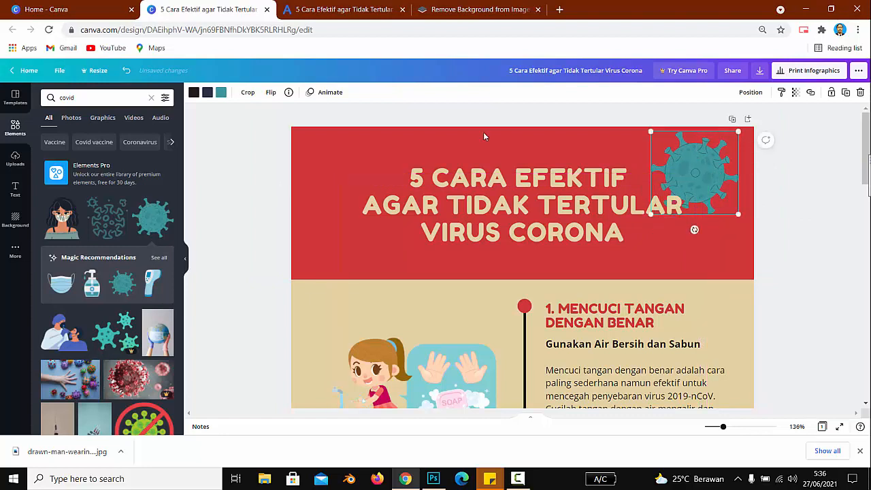
# - Try recolouring the virus graphic's teal fill with the document's red
pyautogui.click(220, 94)
pyautogui.click(164, 137)
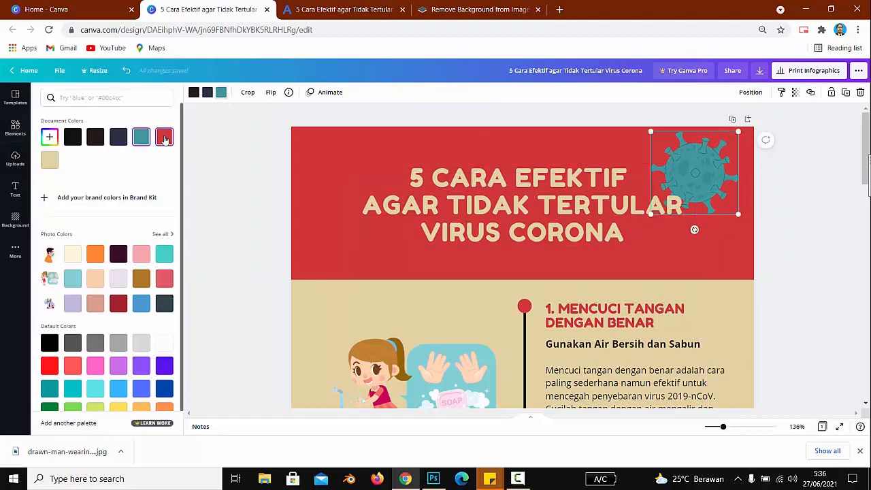
pyautogui.click(251, 146)
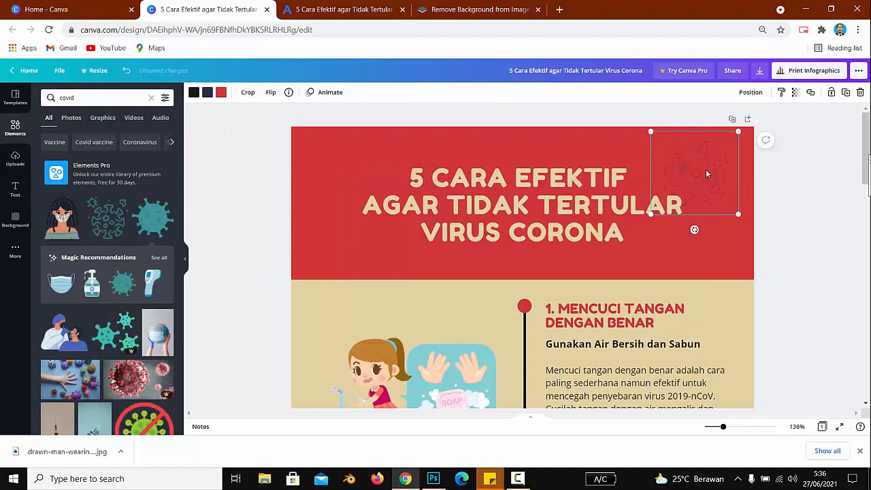
# - Try pink, orange, peach and cream for the virus graphic's fill, and settle on the dusty pink photo colour
pyautogui.click(220, 93)
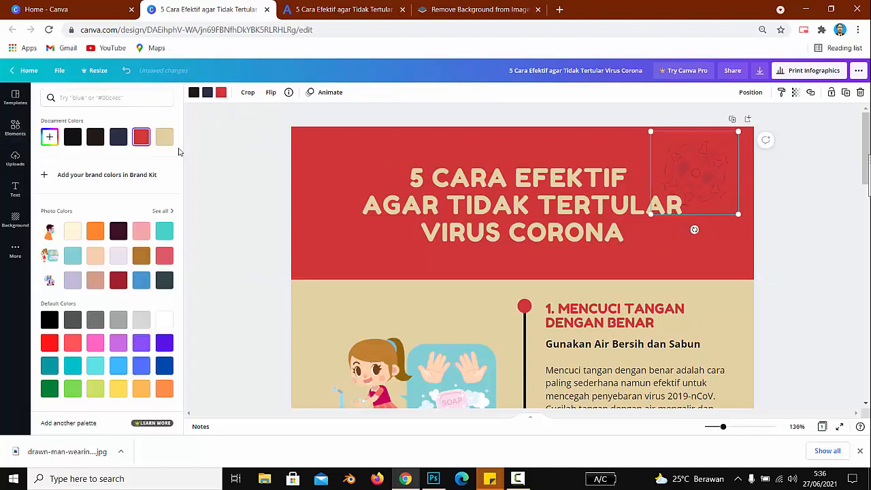
pyautogui.click(142, 231)
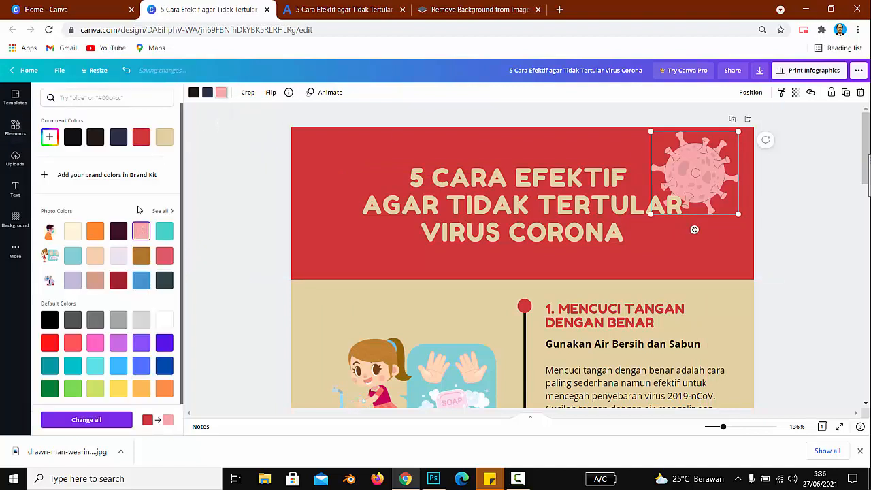
pyautogui.click(96, 231)
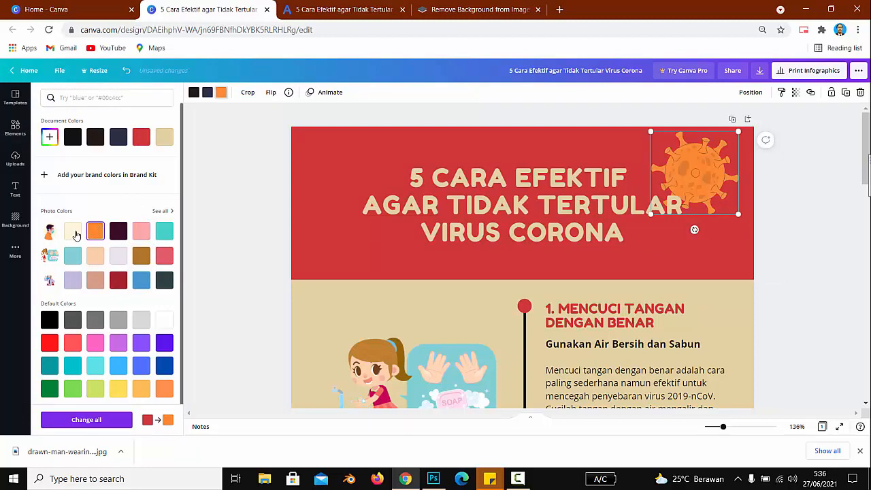
pyautogui.click(96, 256)
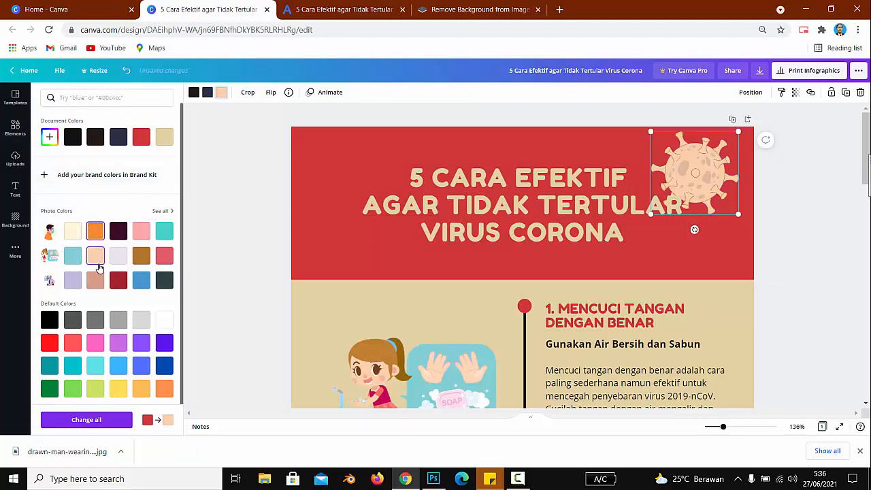
pyautogui.click(67, 233)
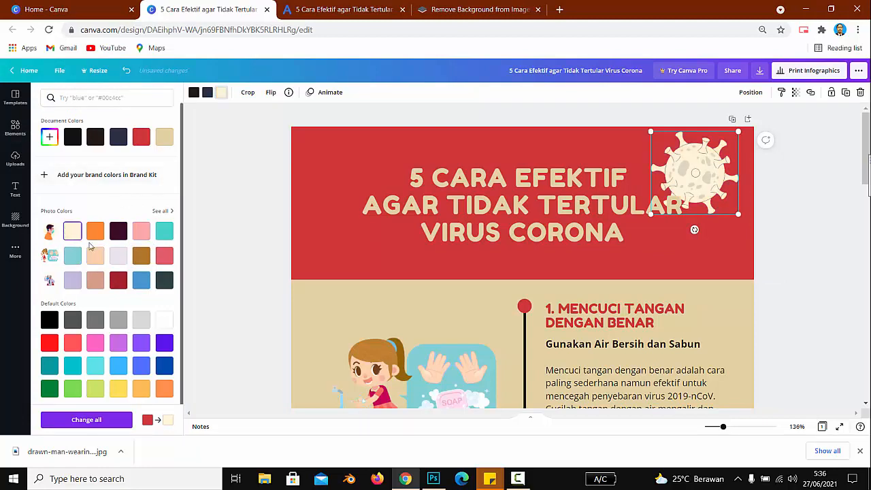
pyautogui.click(97, 281)
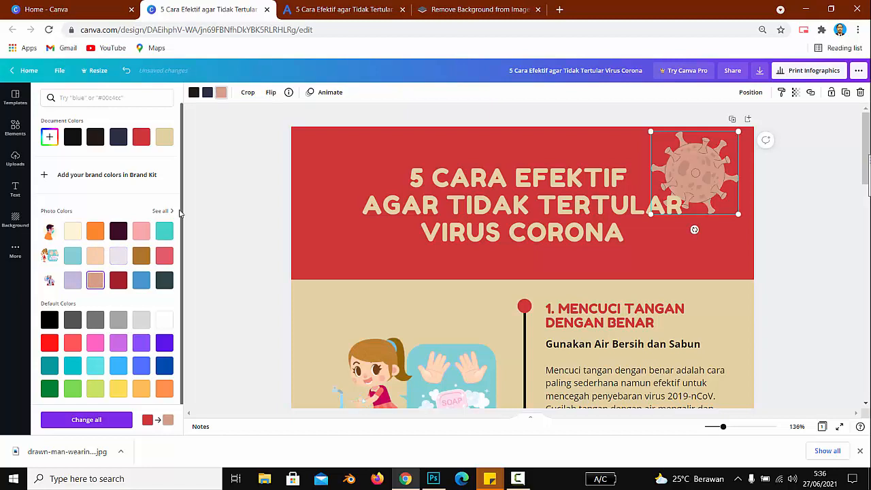
pyautogui.click(263, 151)
# - Shrink the virus graphic in the banner's upper-right corner to clear the title and make it more transparent
pyautogui.moveTo(650, 214); pyautogui.dragTo(720, 163)
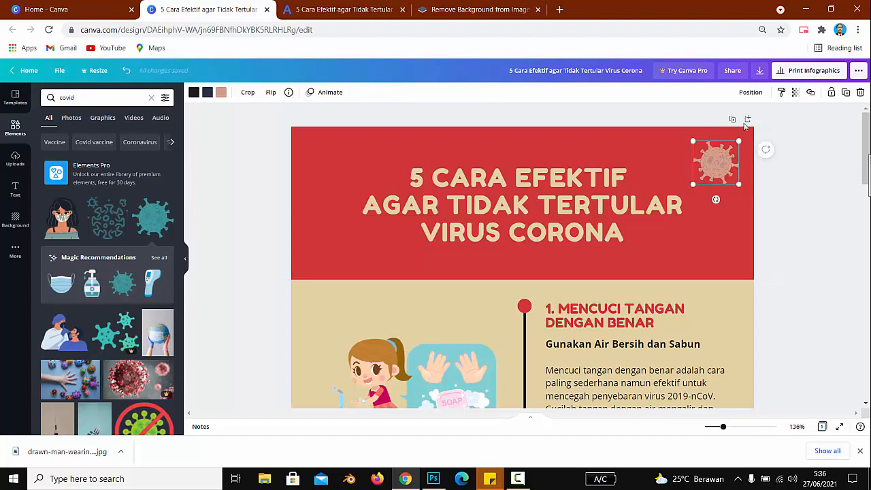
pyautogui.click(795, 93)
pyautogui.moveTo(768, 119); pyautogui.dragTo(740, 119)
pyautogui.click(739, 178)
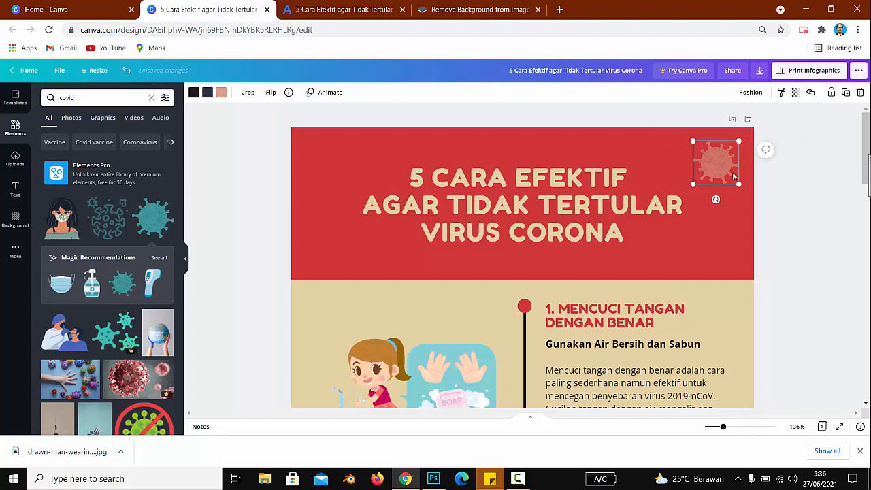
# - Duplicate the faded virus graphic, place the copy below the original, and scale it down to a smaller size
pyautogui.hotkey('ctrl', 'd')
pyautogui.moveTo(719, 164); pyautogui.dragTo(699, 200)
pyautogui.moveTo(683, 232); pyautogui.dragTo(663, 250)
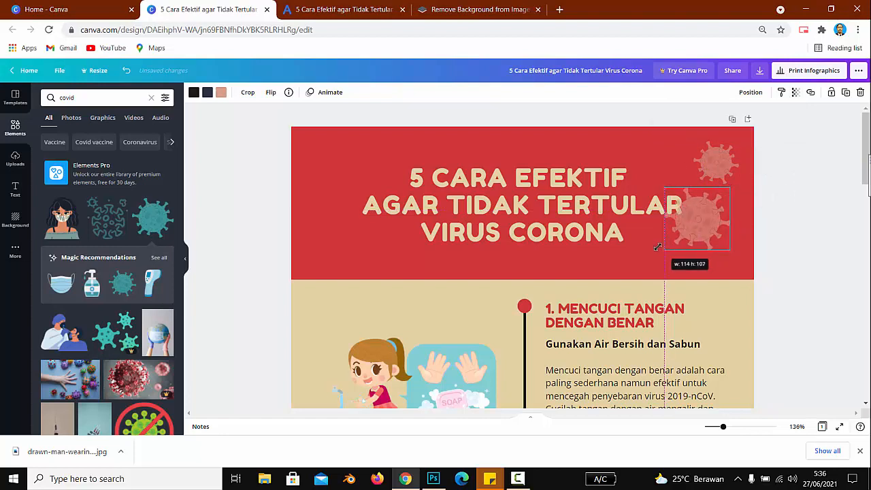
pyautogui.moveTo(693, 220); pyautogui.dragTo(716, 220)
pyautogui.moveTo(684, 250); pyautogui.dragTo(719, 217)
# - Place a small virus copy at the banner's lower right, and enlarge the middle one so it overlaps the banner's right edge
pyautogui.moveTo(730, 202); pyautogui.dragTo(679, 175)
pyautogui.moveTo(719, 242); pyautogui.dragTo(700, 243)
pyautogui.click(722, 207)
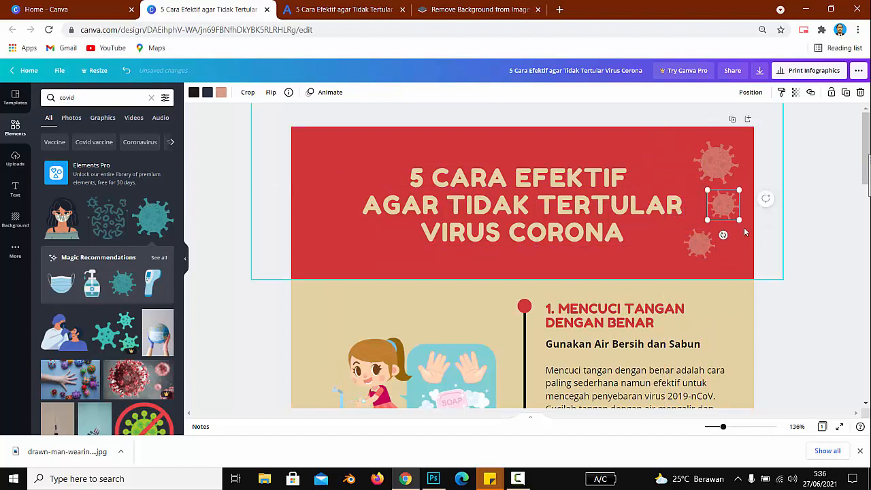
pyautogui.moveTo(740, 220)
pyautogui.mouseDown()
pyautogui.moveTo(751, 228)
pyautogui.moveTo(755, 218)
pyautogui.mouseUp()
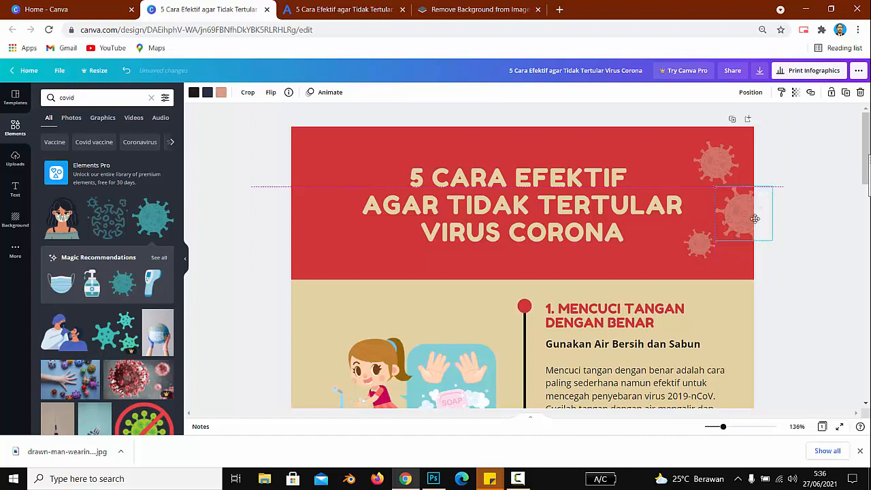
pyautogui.click(762, 261)
# - Duplicate the three virus graphics together and move the copies to the banner's left side
pyautogui.click(706, 247)
pyautogui.keyDown('shift'); pyautogui.click(740, 222); pyautogui.keyUp('shift')
pyautogui.keyDown('shift'); pyautogui.click(723, 174); pyautogui.keyUp('shift')
pyautogui.hotkey('ctrl', 'd')
pyautogui.moveTo(713, 211); pyautogui.dragTo(319, 189)
# - Arrange the three copied viruses around the title's left side, with the large one overlapping the banner's left edge
pyautogui.click(265, 173)
pyautogui.moveTo(358, 239); pyautogui.dragTo(288, 227)
pyautogui.moveTo(323, 264); pyautogui.dragTo(338, 254)
pyautogui.moveTo(326, 172); pyautogui.dragTo(340, 195)
pyautogui.click(254, 220)
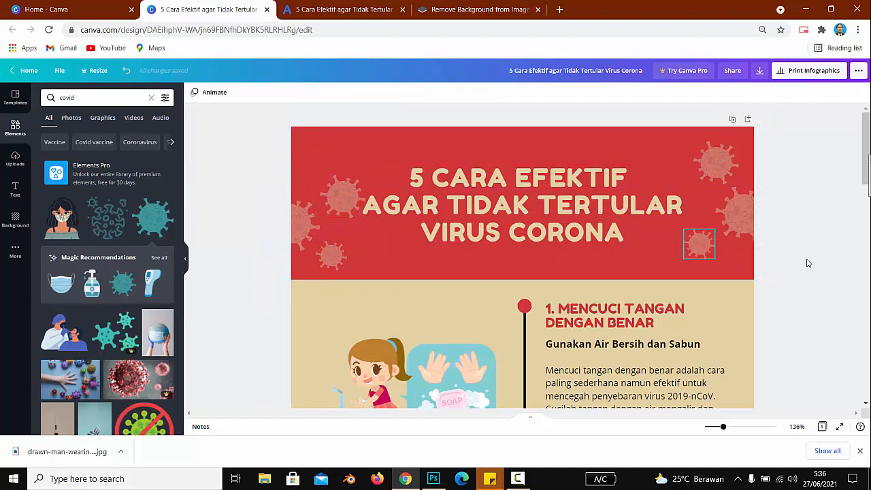
pyautogui.moveTo(334, 193); pyautogui.dragTo(317, 179)
pyautogui.click(332, 253)
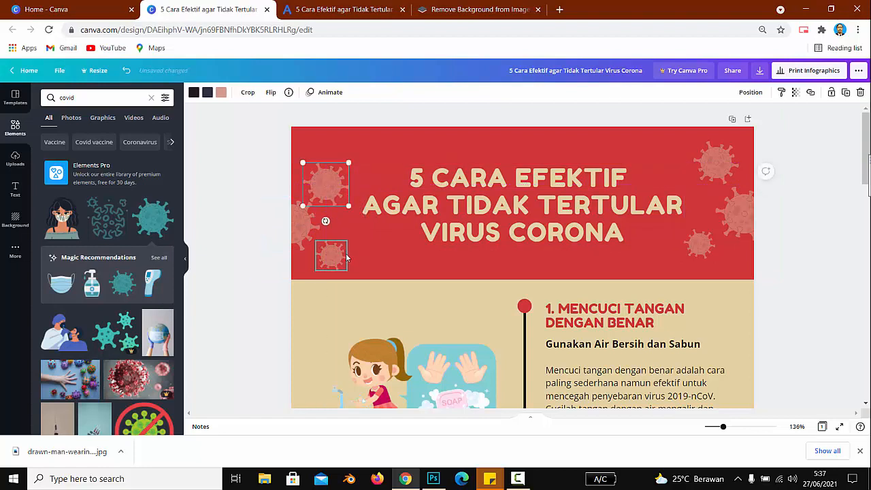
# - Delete the red rectangle behind the title text
pyautogui.click(637, 135)
pyautogui.click(792, 306)
pyautogui.moveTo(604, 136); pyautogui.dragTo(599, 206)
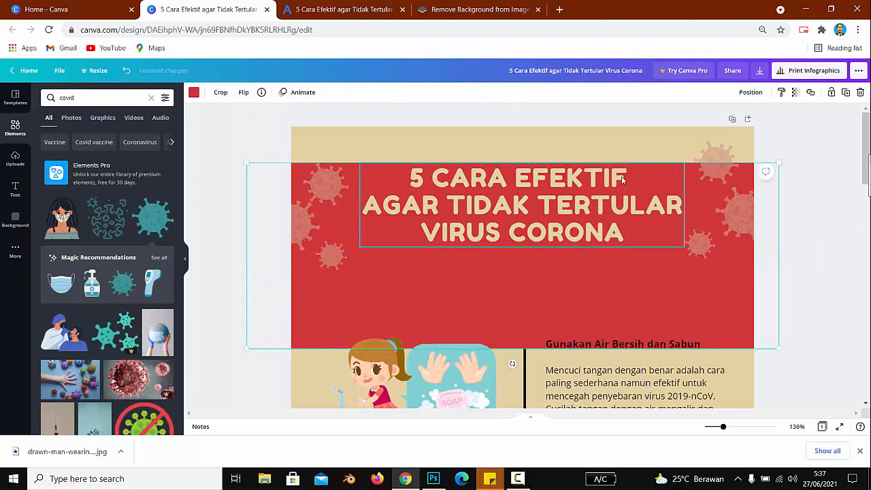
pyautogui.press('Delete')
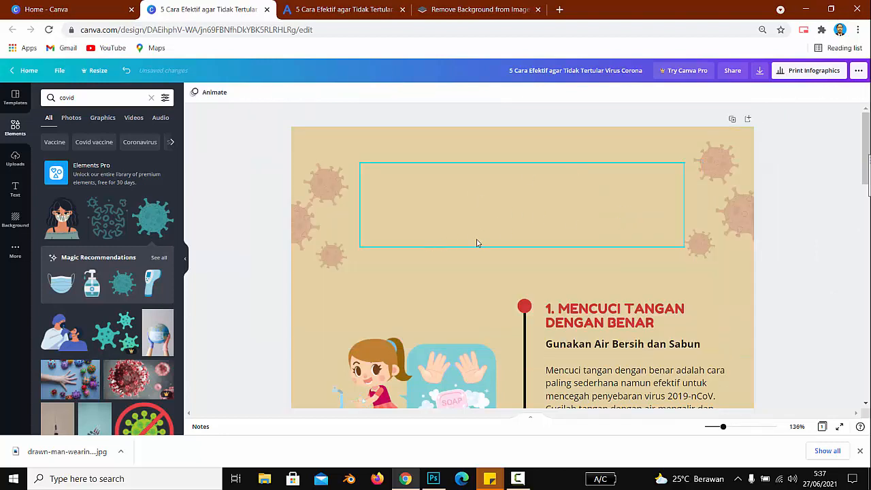
# - Open the elements library and clear its recent searches
pyautogui.click(18, 138)
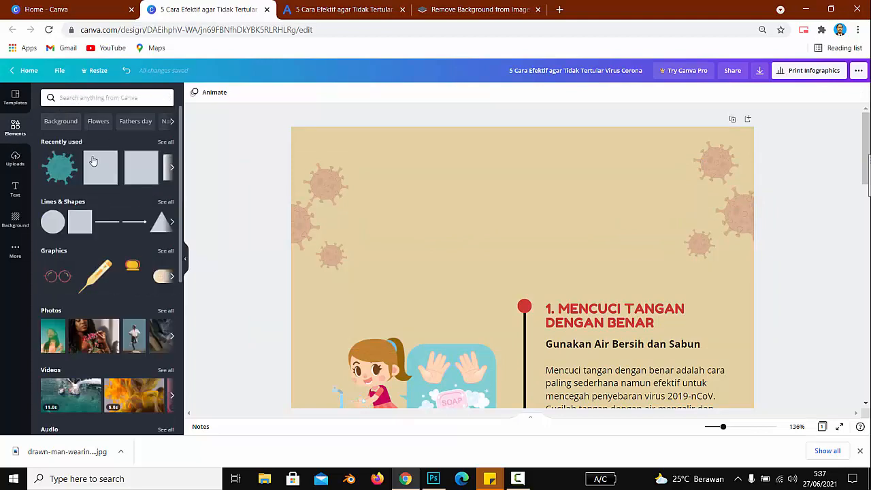
pyautogui.click(85, 98)
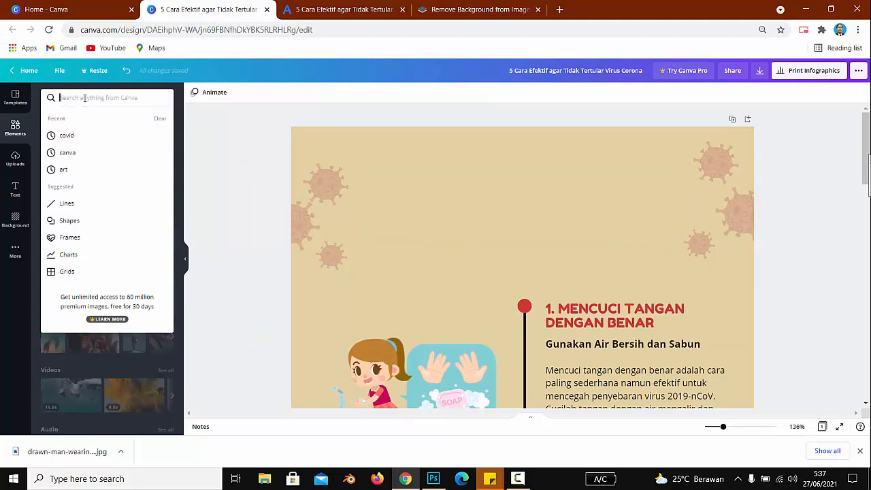
pyautogui.click(159, 119)
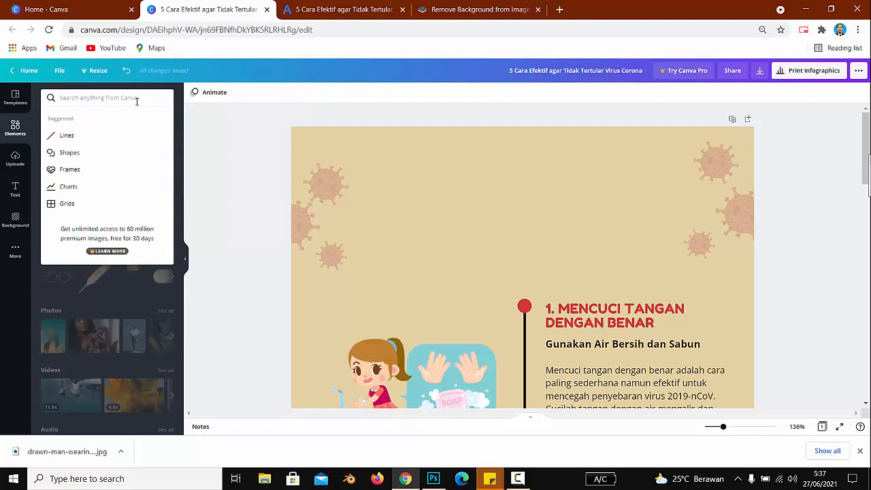
pyautogui.click(211, 152)
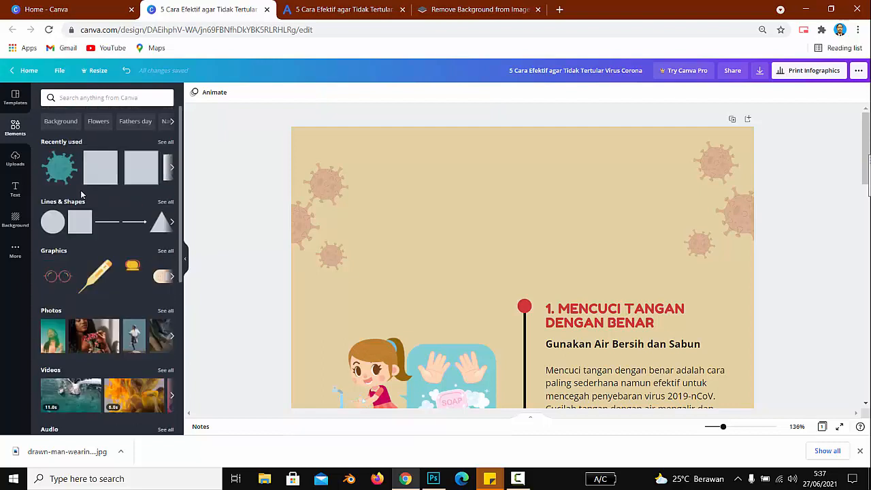
# - Browse the full Lines & Shapes collection and add the rounded shape with peaked upper and lower edges
pyautogui.click(165, 202)
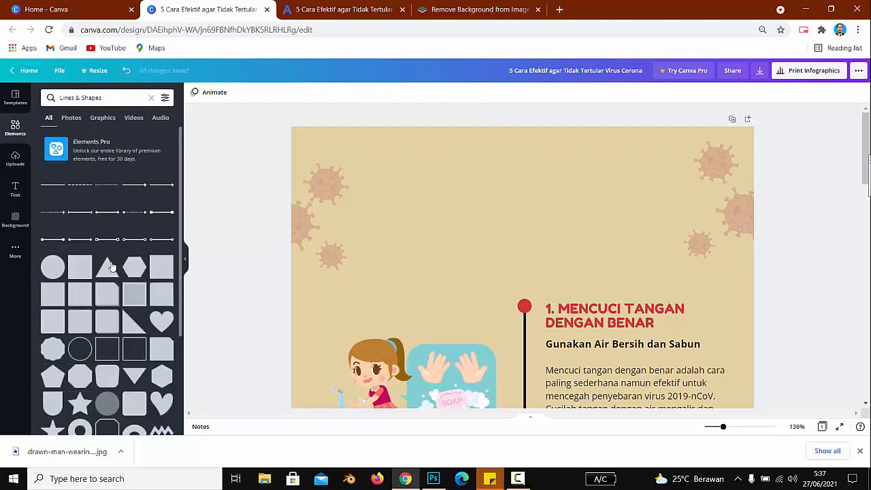
pyautogui.scroll(-2, 113, 264)
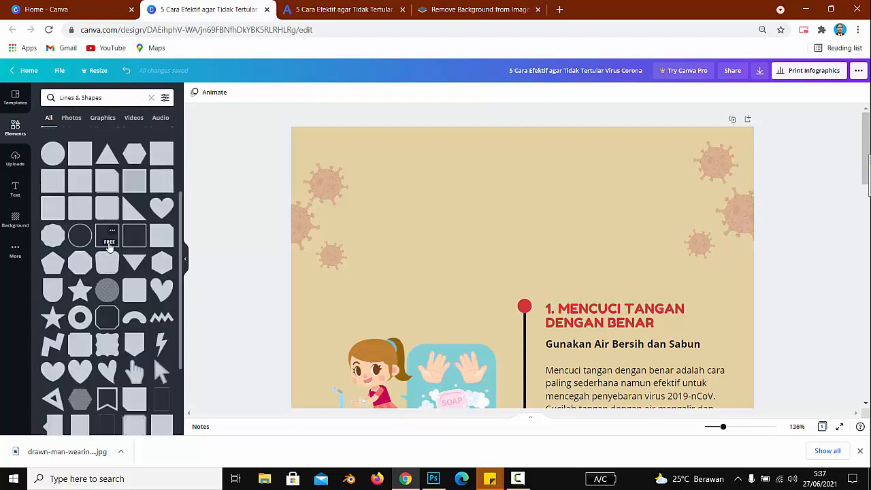
pyautogui.scroll(-10, 100, 239)
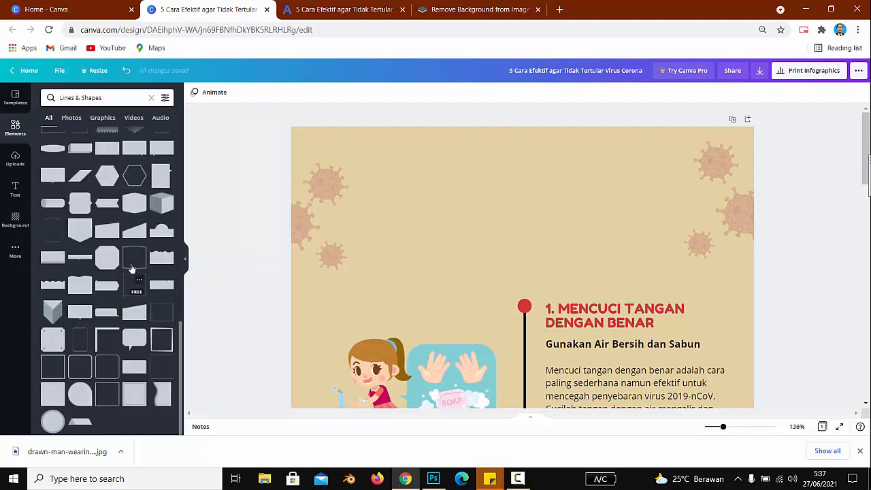
pyautogui.click(126, 203)
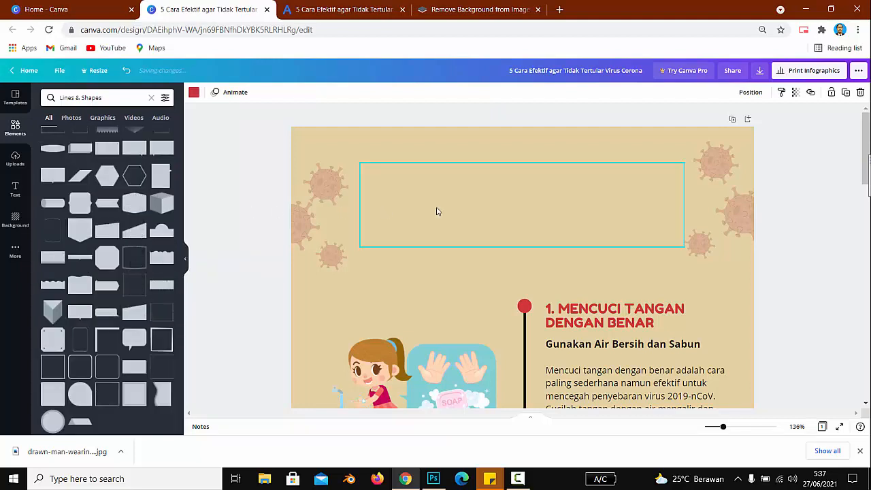
# - Move the red peaked shape up to the top of the page and send it to the back behind the title and viruses
pyautogui.scroll(-3, 418, 259)
pyautogui.scroll(-3, 446, 278)
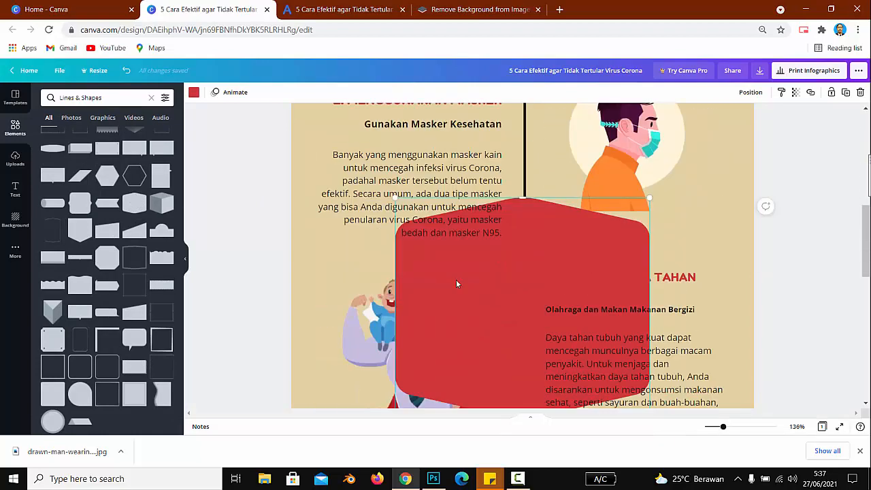
pyautogui.scroll(1, 488, 324)
pyautogui.moveTo(489, 324); pyautogui.dragTo(467, 128)
pyautogui.moveTo(439, 225); pyautogui.dragTo(438, 237)
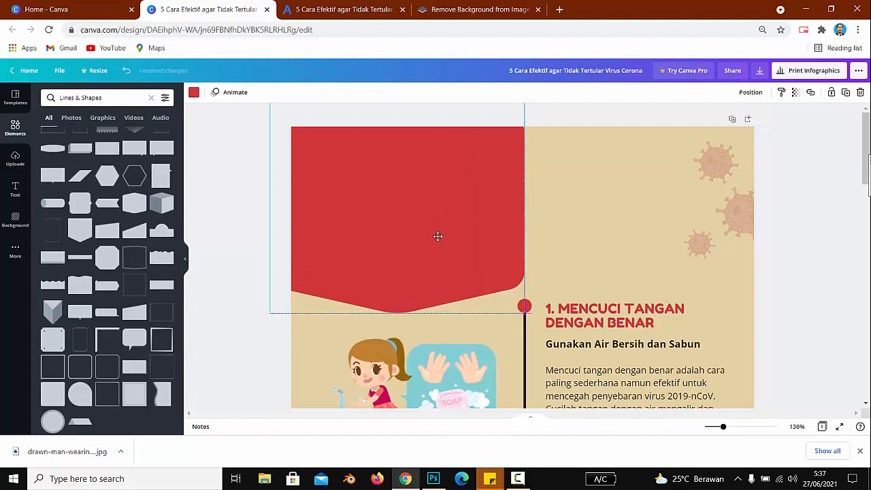
pyautogui.rightClick(425, 185)
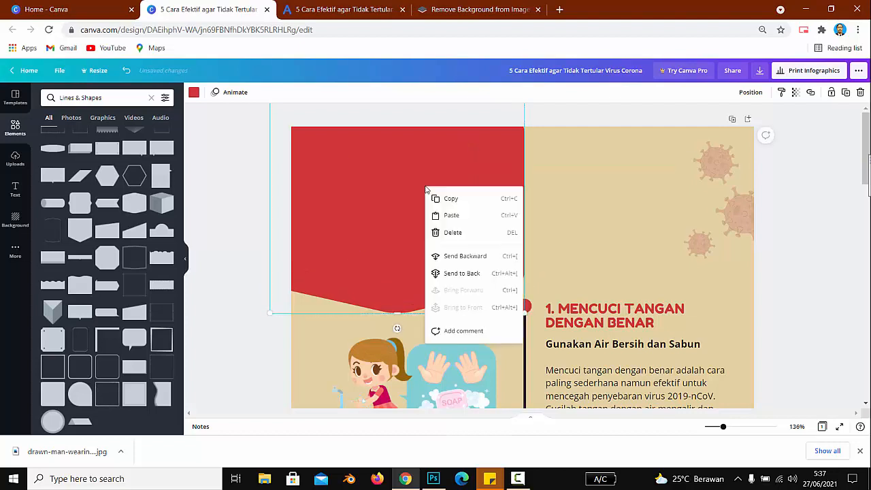
pyautogui.click(489, 277)
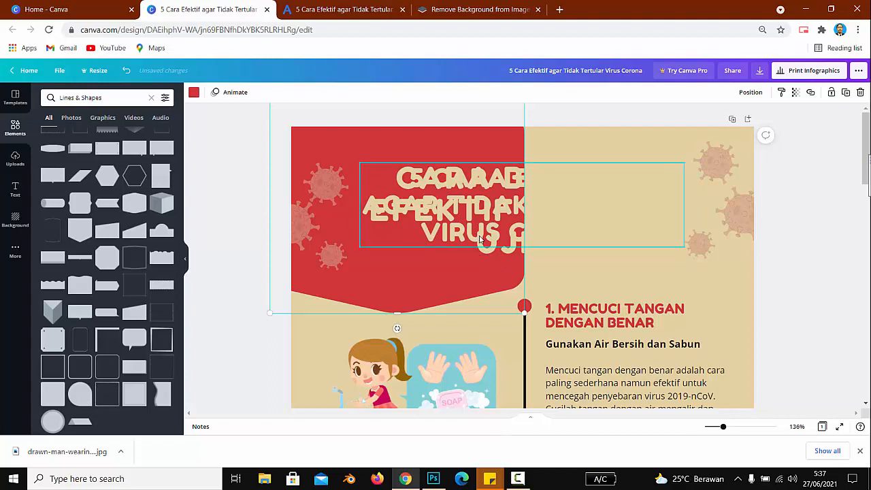
pyautogui.click(403, 175)
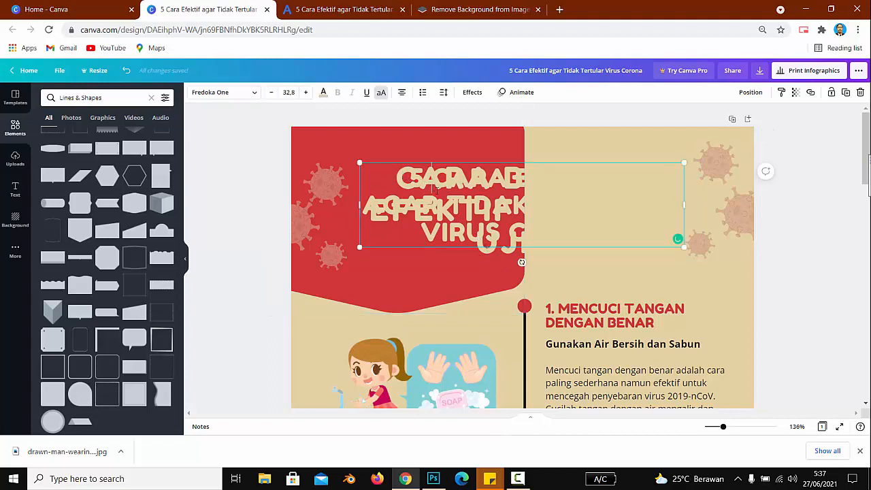
pyautogui.click(269, 191)
pyautogui.click(417, 180)
pyautogui.press('Delete')
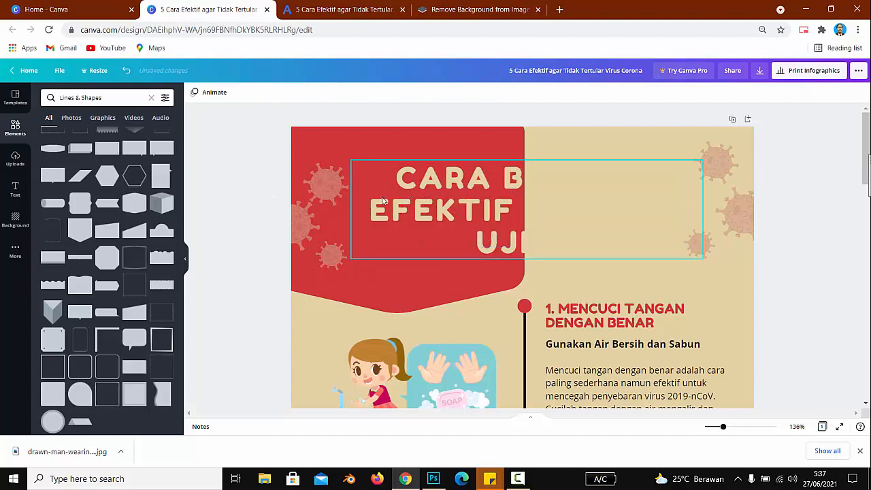
pyautogui.hotkey('ctrl', 'z')
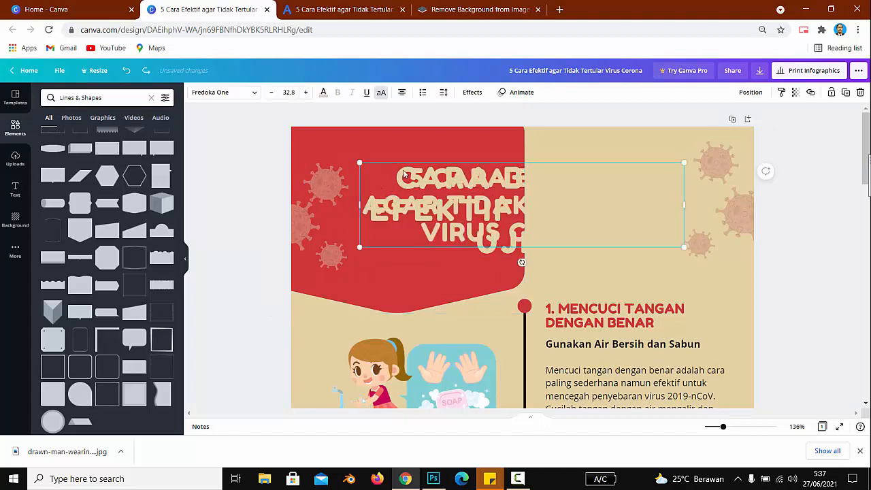
pyautogui.press('Delete')
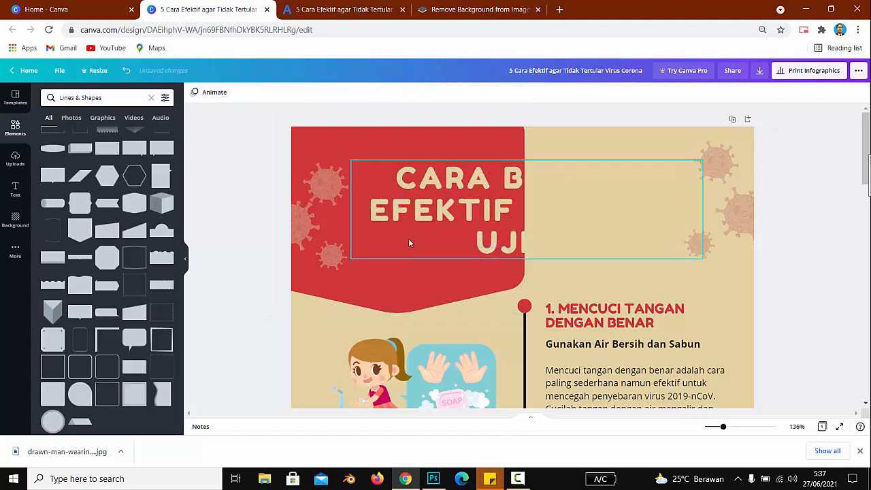
pyautogui.hotkey('ctrl', 'z')
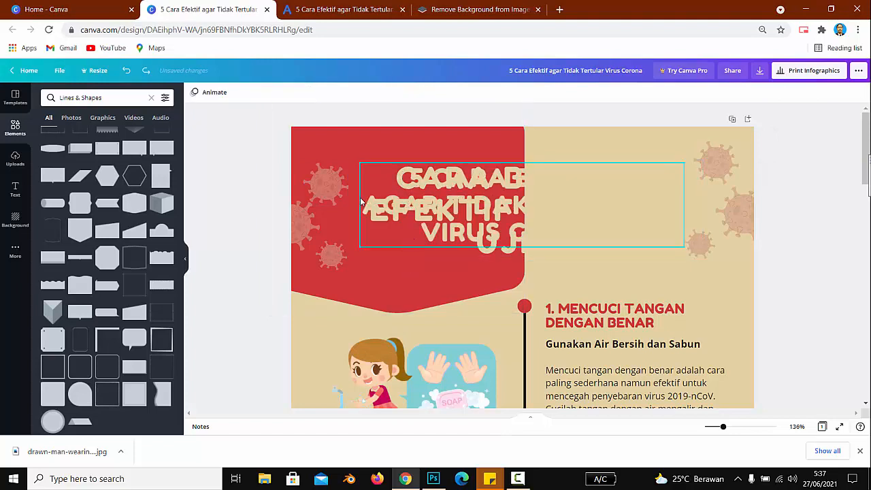
# - Delete the old title overlapping "5 Cara Efektif agar Tidak Tertular Virus Corona", moving the new title out of the way and back into the header
pyautogui.moveTo(407, 211); pyautogui.dragTo(410, 269)
pyautogui.click(410, 175)
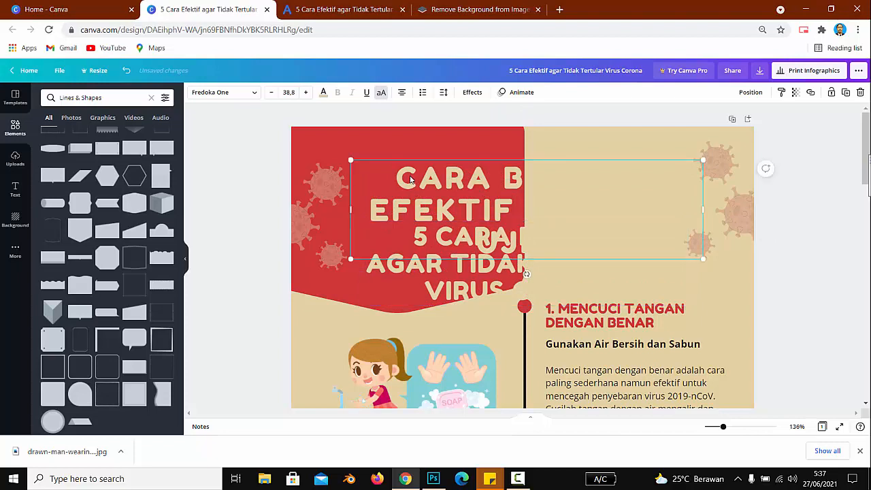
pyautogui.press('Delete')
pyautogui.moveTo(422, 235); pyautogui.dragTo(414, 187)
# - Enlarge the red shape beyond the page's full width and position it so its lower peak forms the header's pointed bottom edge
pyautogui.click(411, 152)
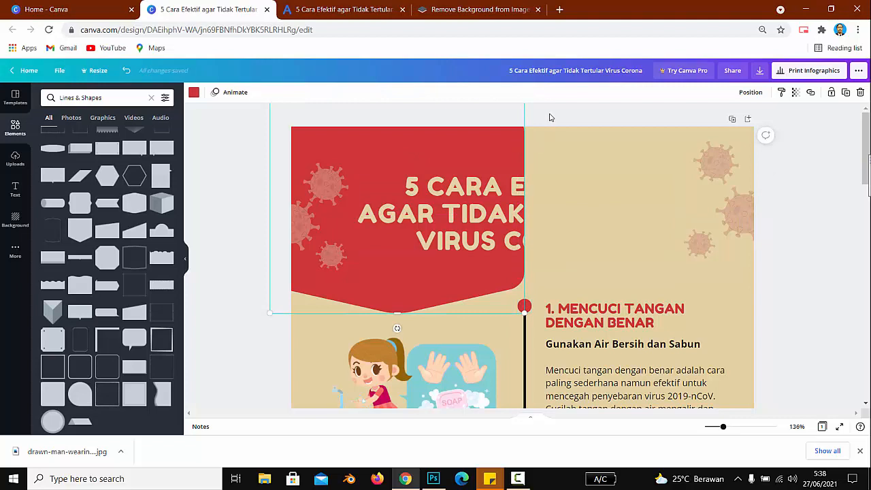
pyautogui.moveTo(491, 138); pyautogui.dragTo(498, 199)
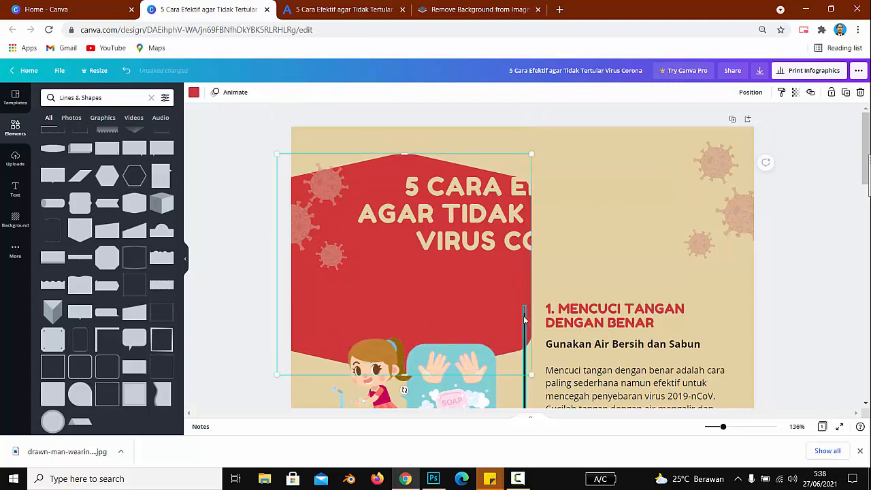
pyautogui.moveTo(505, 290); pyautogui.dragTo(576, 238)
pyautogui.moveTo(738, 391); pyautogui.dragTo(832, 454)
pyautogui.moveTo(726, 297); pyautogui.dragTo(561, 138)
pyautogui.moveTo(589, 293); pyautogui.dragTo(596, 243)
pyautogui.moveTo(649, 286); pyautogui.dragTo(776, 359)
pyautogui.moveTo(680, 318); pyautogui.dragTo(707, 173)
pyautogui.click(816, 320)
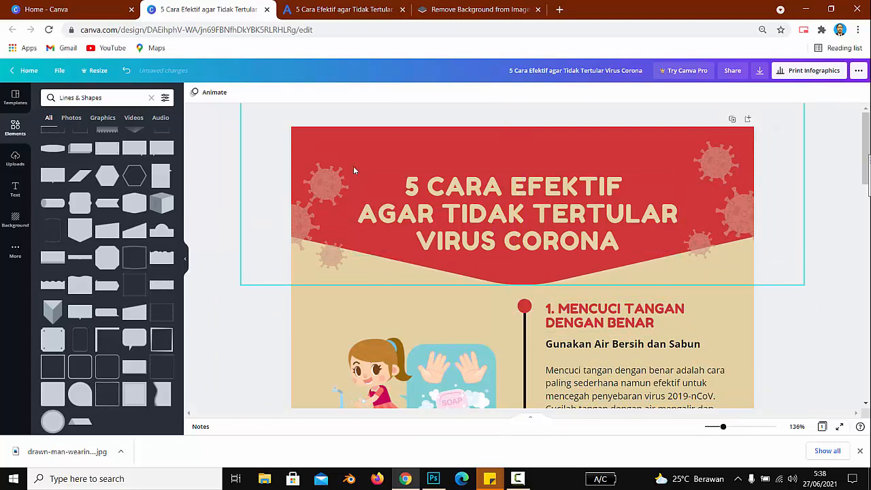
# - Shrink the three viruses left of the title together and move them into the header's upper-left corner
pyautogui.click(326, 184)
pyautogui.moveTo(263, 196); pyautogui.dragTo(352, 225)
pyautogui.moveTo(309, 173); pyautogui.dragTo(324, 140)
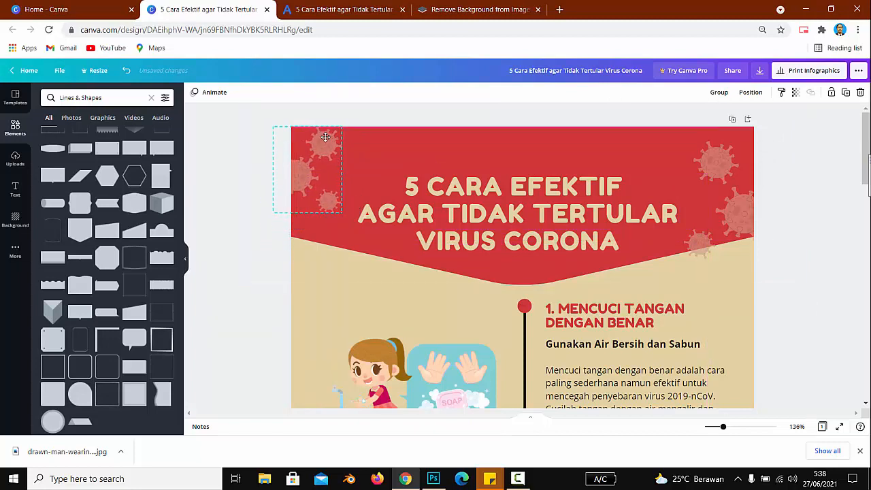
# - Shrink the three viruses right of the title together and shift them against the header's right edge, inside the red area
pyautogui.click(720, 168)
pyautogui.keyDown('shift'); pyautogui.click(738, 208); pyautogui.keyUp('shift')
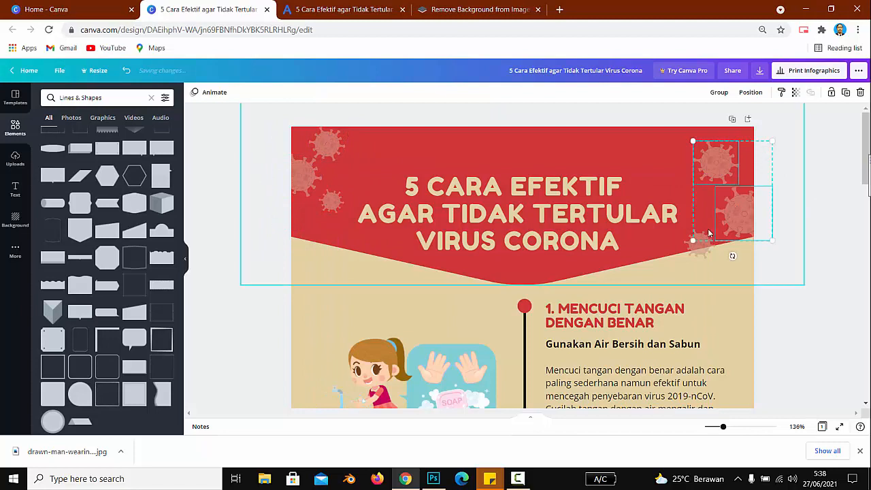
pyautogui.keyDown('shift'); pyautogui.click(705, 246); pyautogui.keyUp('shift')
pyautogui.moveTo(684, 256); pyautogui.dragTo(689, 226)
pyautogui.moveTo(741, 196); pyautogui.dragTo(761, 166)
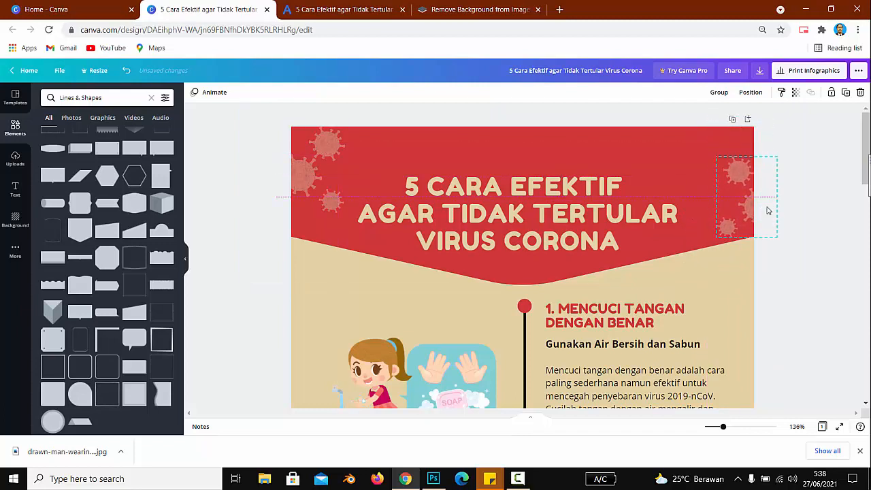
pyautogui.click(804, 282)
# - Move the title text slightly higher and center it within the red header
pyautogui.scroll(-5, 537, 283)
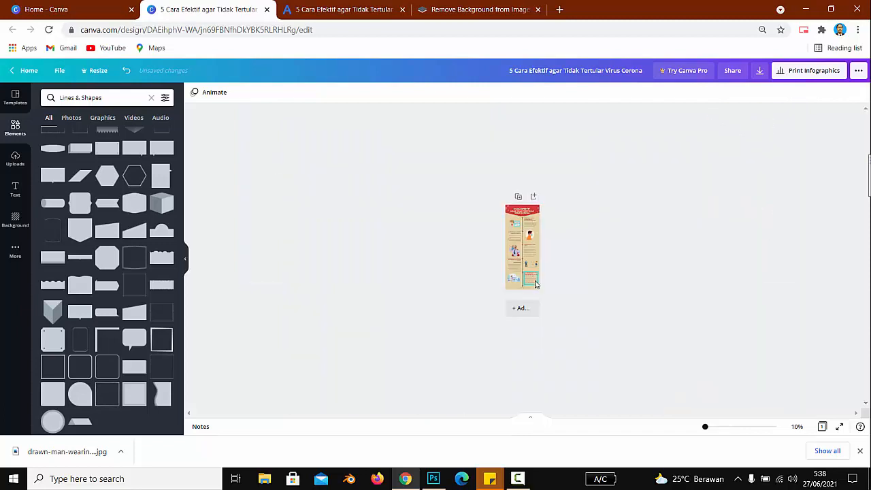
pyautogui.scroll(6, 536, 283)
pyautogui.scroll(-2, 535, 283)
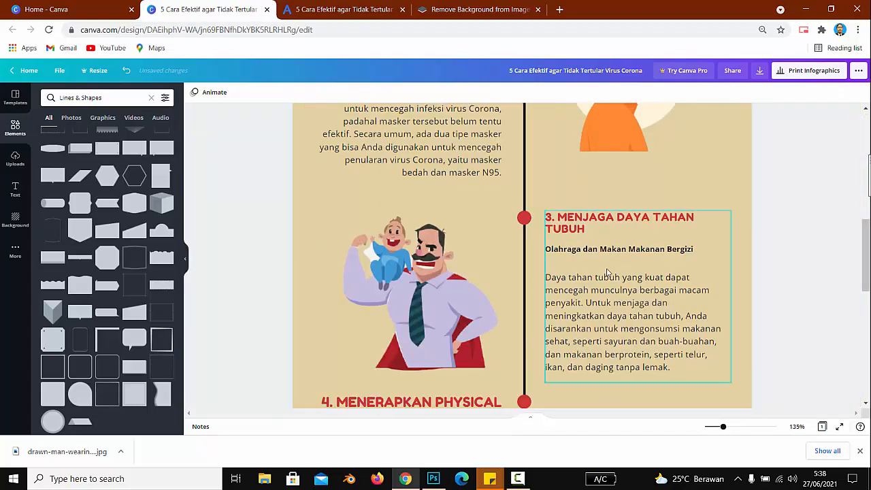
pyautogui.scroll(8, 748, 259)
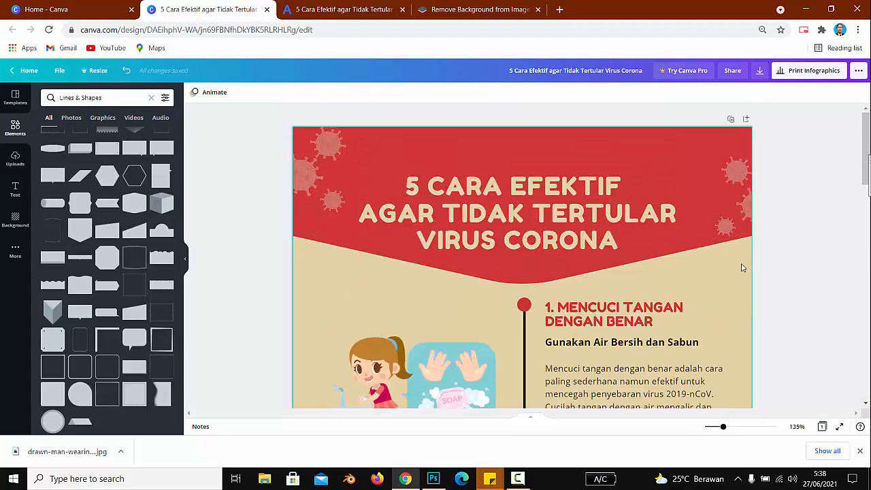
pyautogui.moveTo(593, 187); pyautogui.dragTo(593, 164)
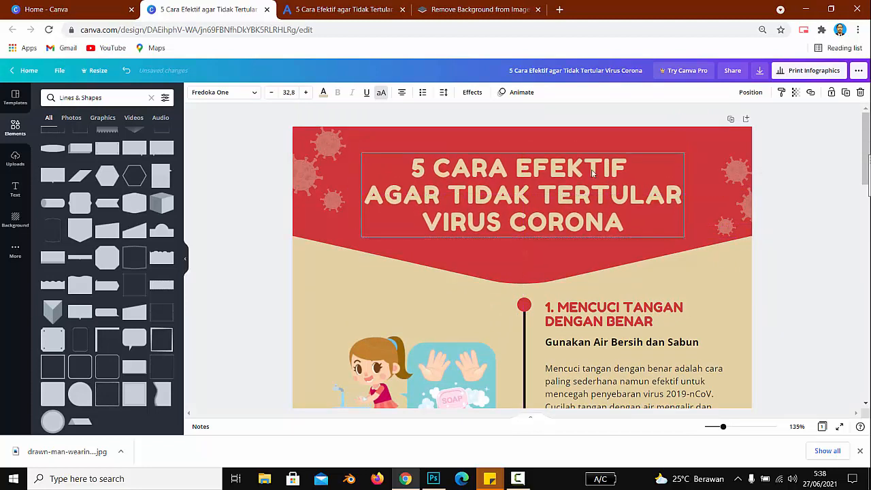
pyautogui.click(552, 259)
pyautogui.click(805, 328)
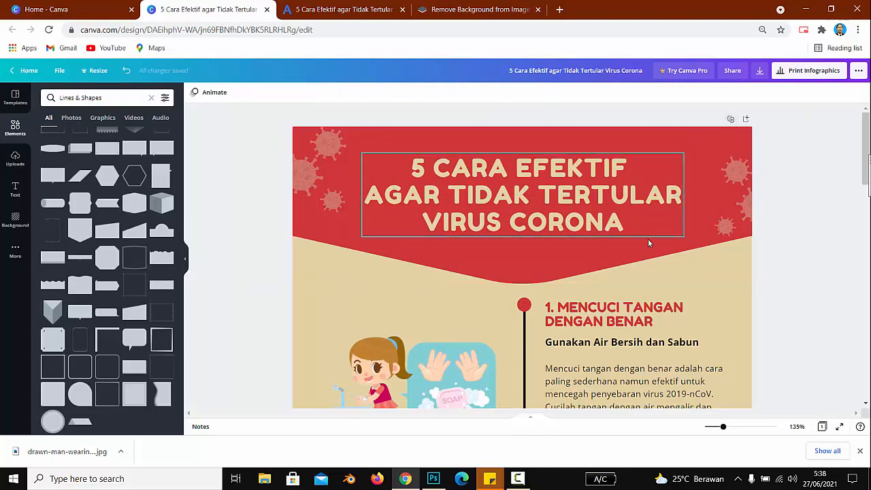
# - Replace the page's plain beige background with the free peach-to-orange gradient background
pyautogui.scroll(-10, 653, 229)
pyautogui.scroll(-10, 644, 291)
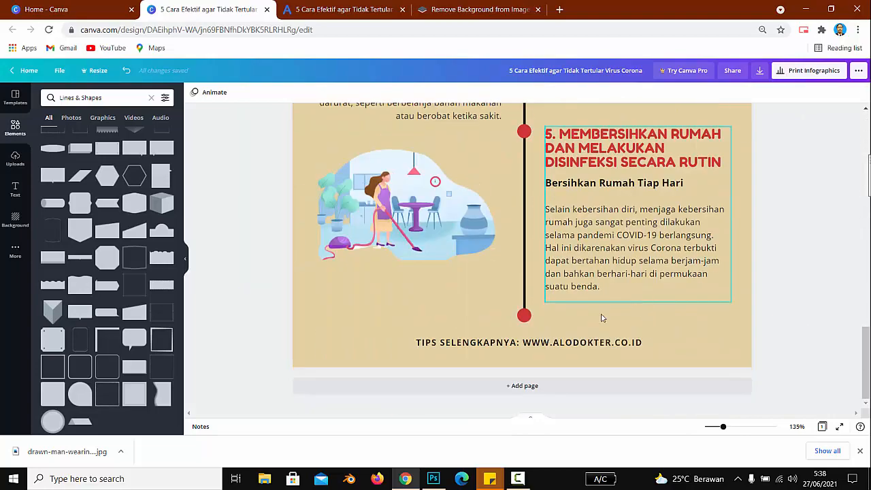
pyautogui.click(431, 330)
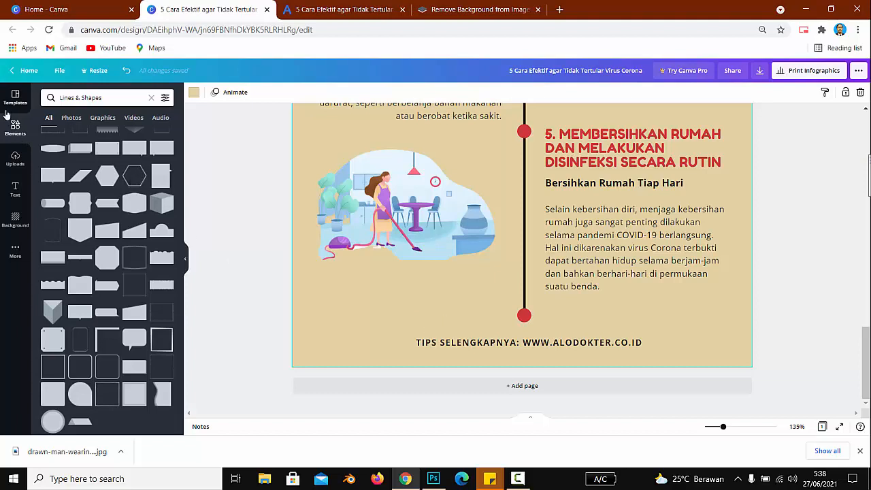
pyautogui.click(15, 219)
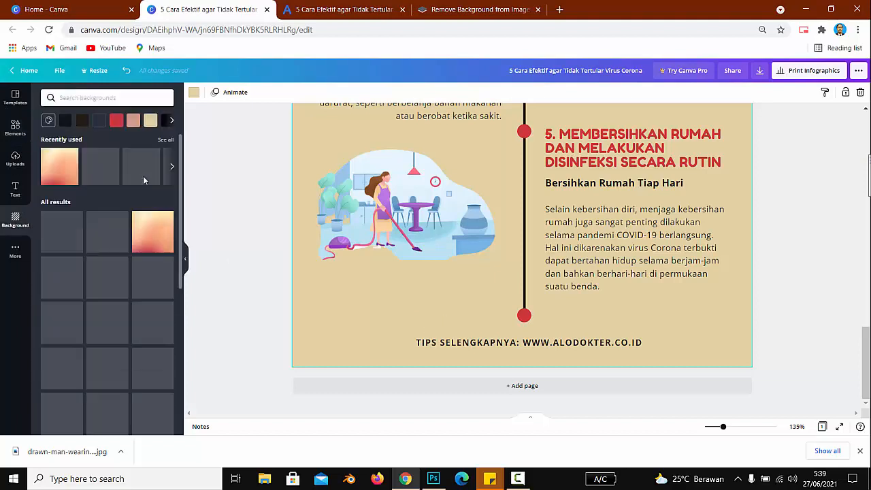
pyautogui.click(152, 232)
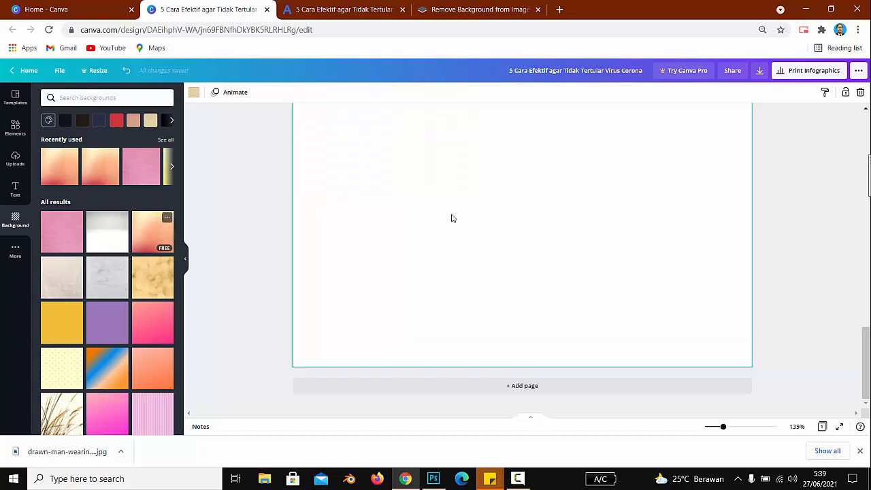
pyautogui.scroll(3, 477, 232)
pyautogui.scroll(10, 478, 231)
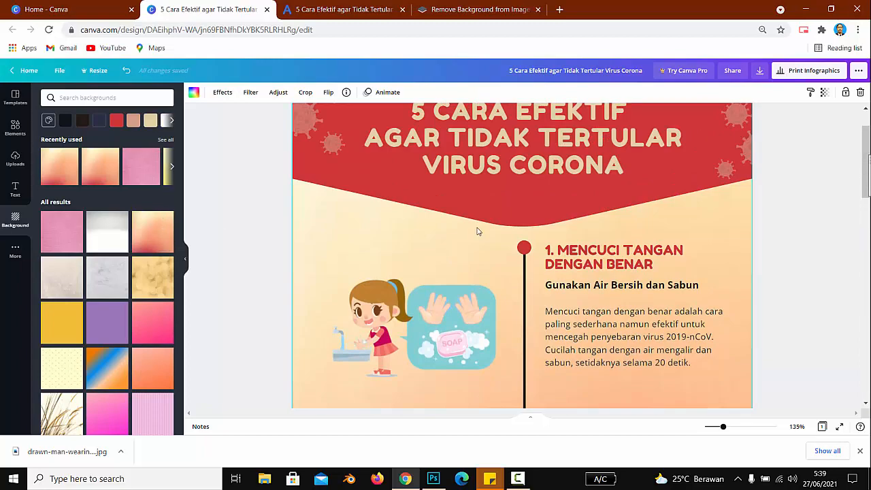
# - Undo the gradient background to compare the page with plain beige, and redo it
pyautogui.click(421, 257)
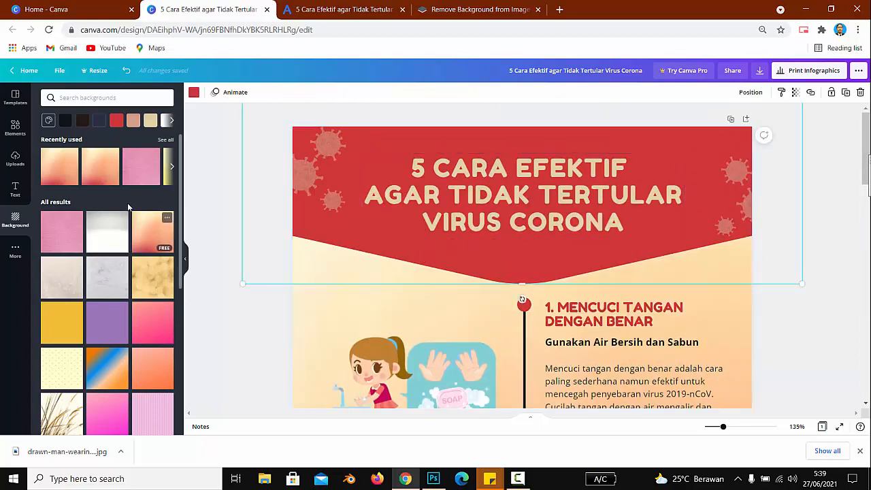
pyautogui.click(143, 246)
pyautogui.hotkey('ctrl', 'z')
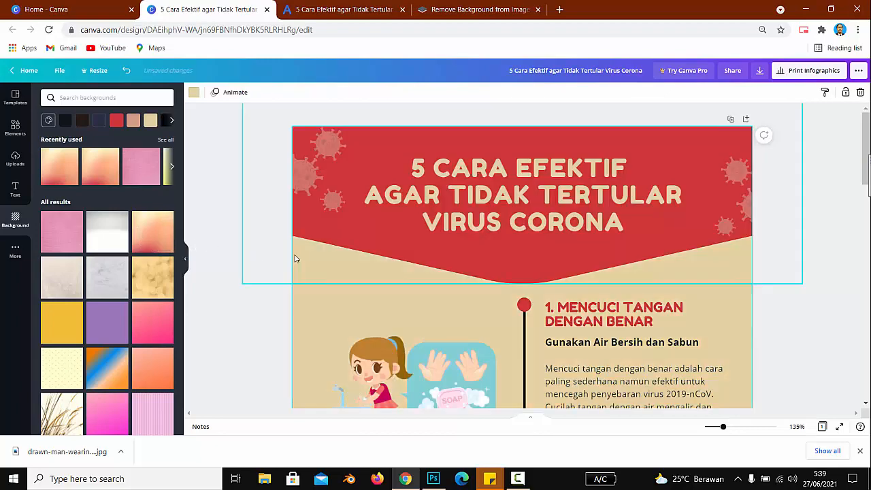
pyautogui.click(241, 293)
pyautogui.scroll(-15, 244, 297)
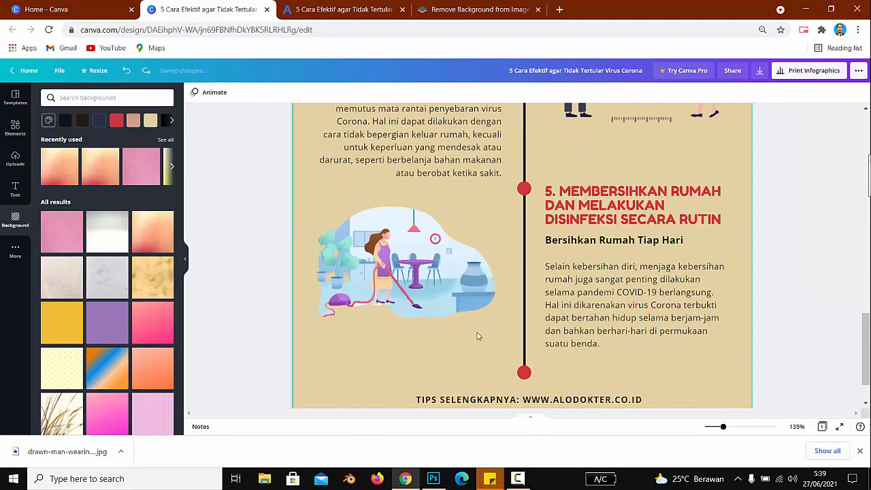
pyautogui.click(341, 314)
pyautogui.hotkey('ctrl', 'y')
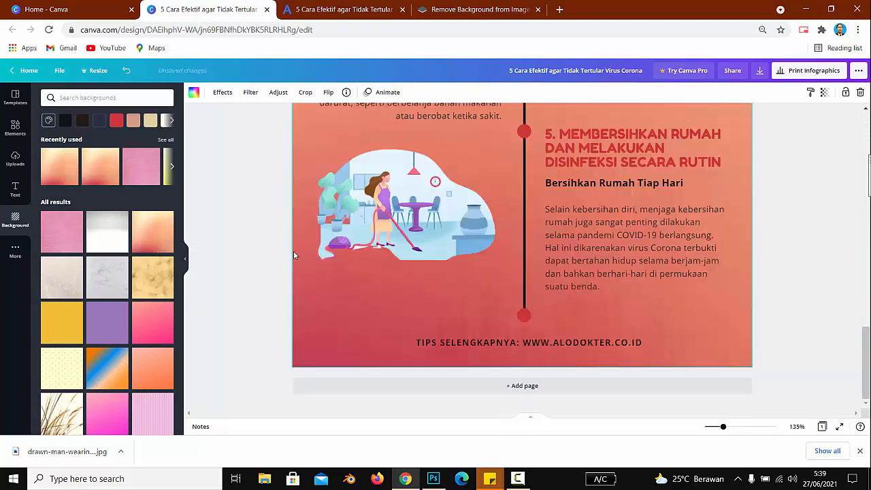
pyautogui.scroll(5, 322, 254)
pyautogui.scroll(10, 323, 254)
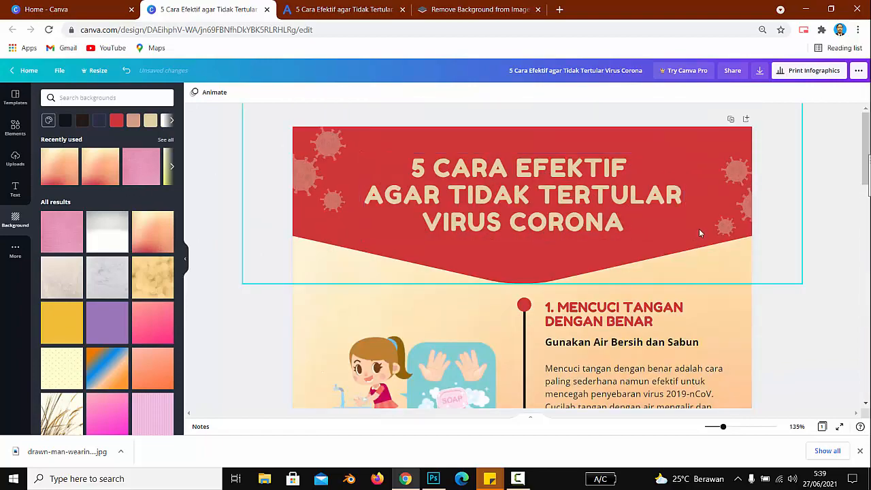
pyautogui.scroll(-6, 681, 295)
pyautogui.scroll(5, 685, 314)
pyautogui.scroll(3, 685, 314)
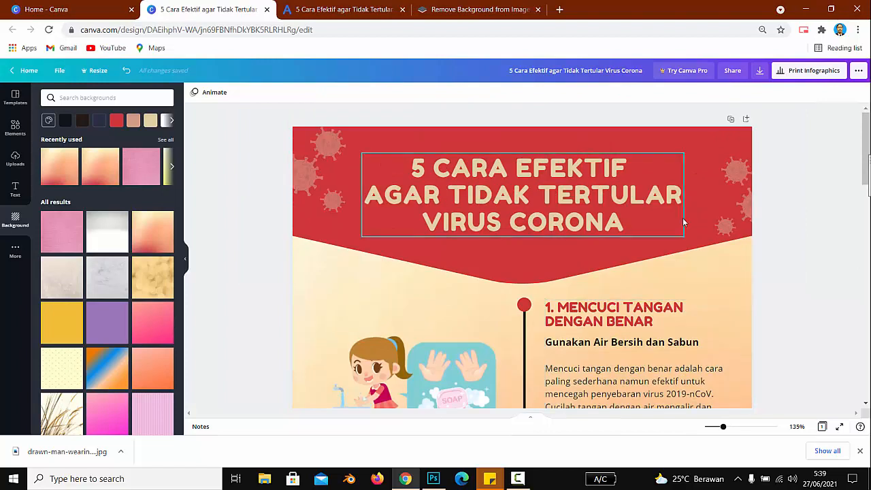
# - Download the infographic as a JPG image and dismiss the Canva Pro offer
pyautogui.click(760, 72)
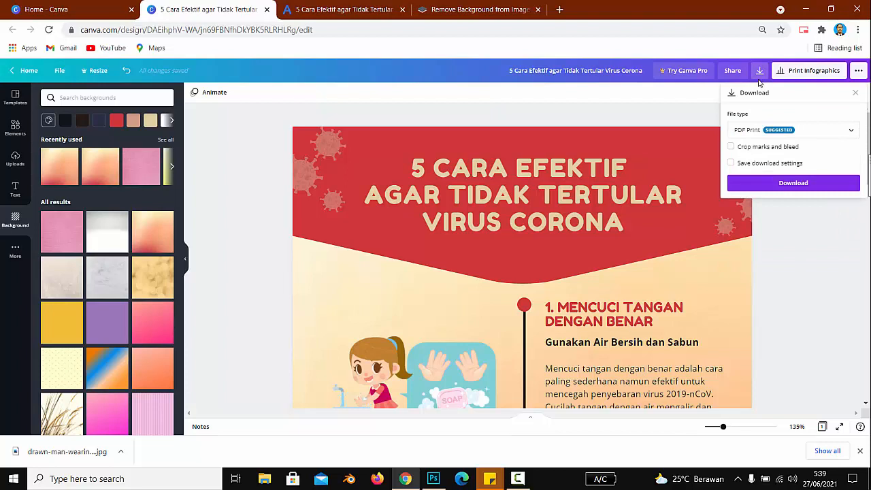
pyautogui.click(749, 129)
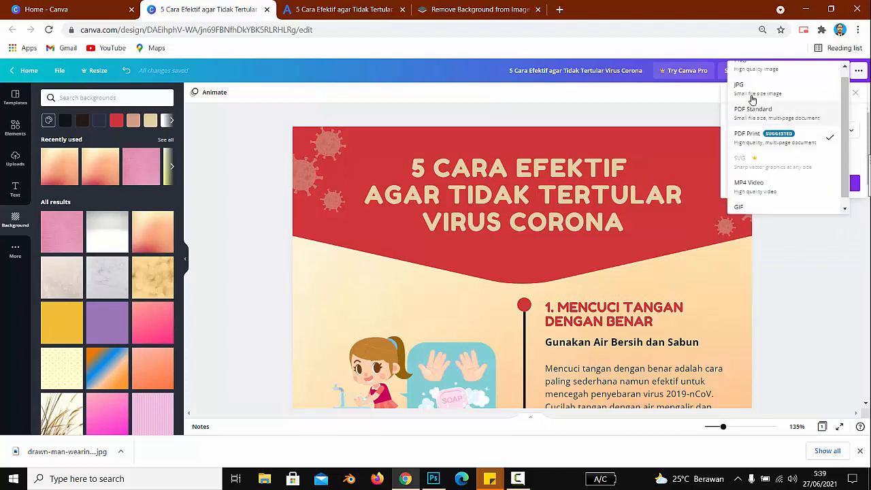
pyautogui.scroll(1, 753, 95)
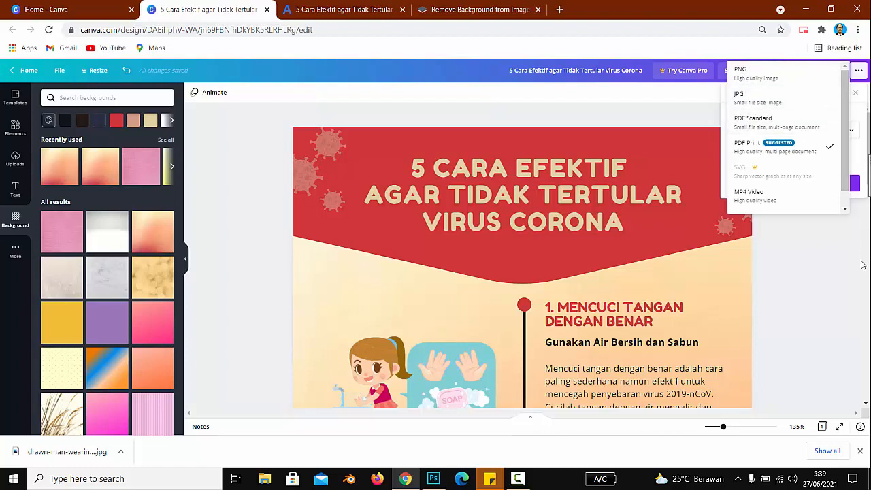
pyautogui.click(759, 100)
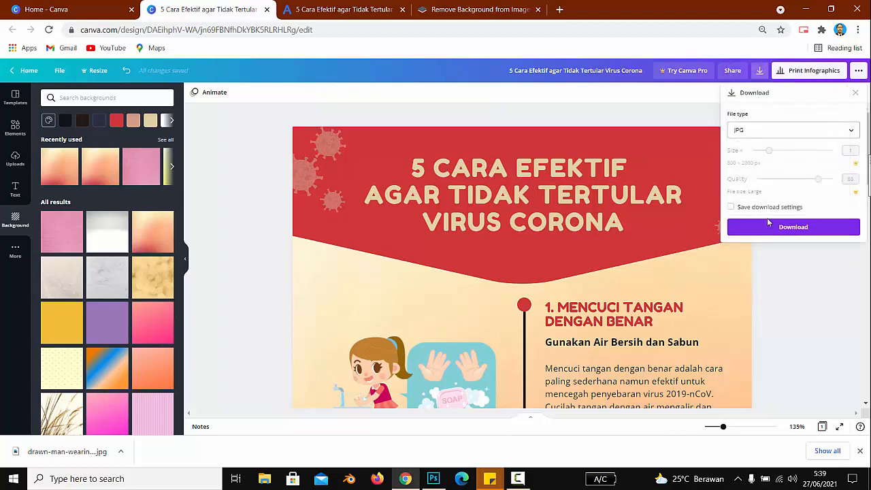
pyautogui.click(766, 229)
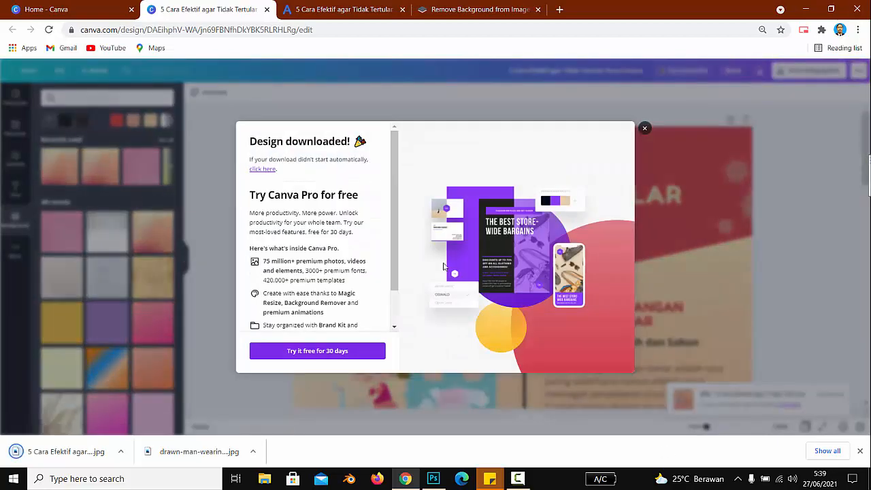
pyautogui.click(645, 130)
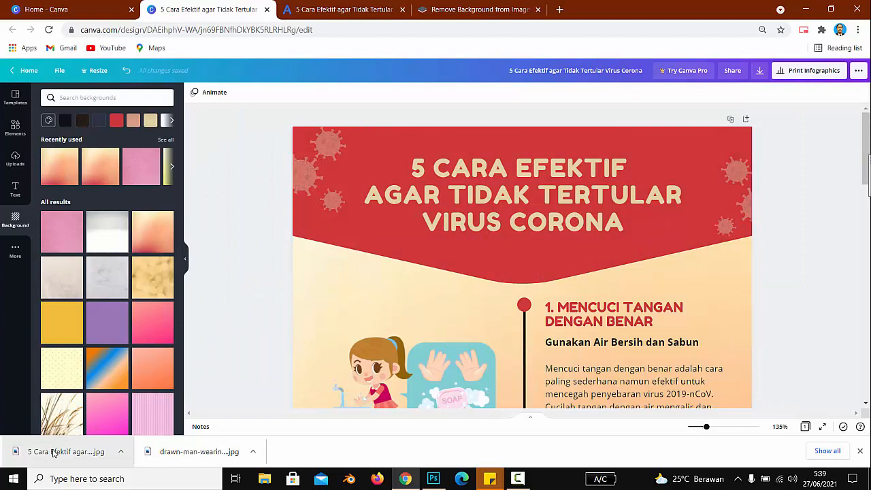
# - Open the downloaded infographic JPG in Photos, inspect its sections up close and as a whole, and return to the Canva design
pyautogui.click(54, 453)
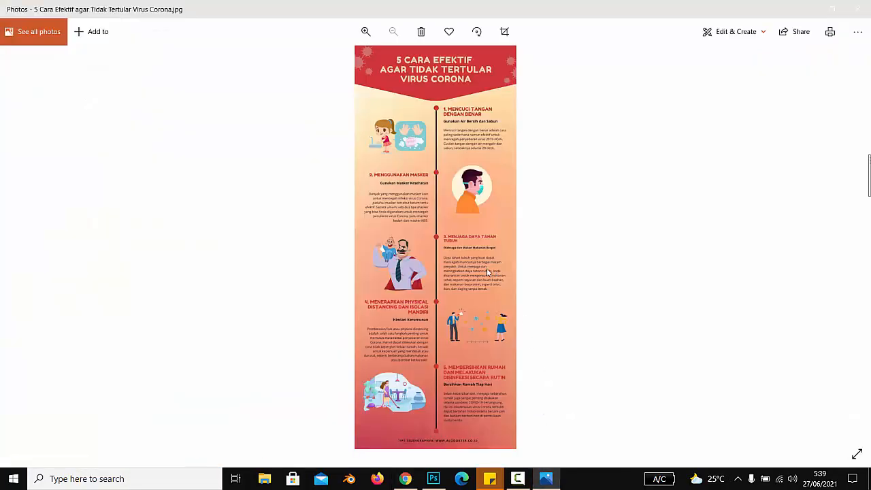
pyautogui.scroll(3, 488, 271)
pyautogui.scroll(-3, 488, 270)
pyautogui.scroll(3, 470, 338)
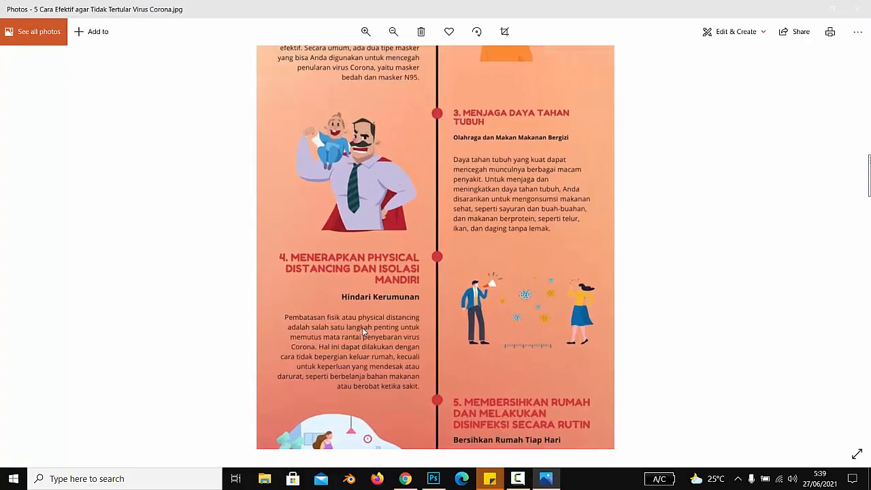
pyautogui.scroll(-3, 369, 333)
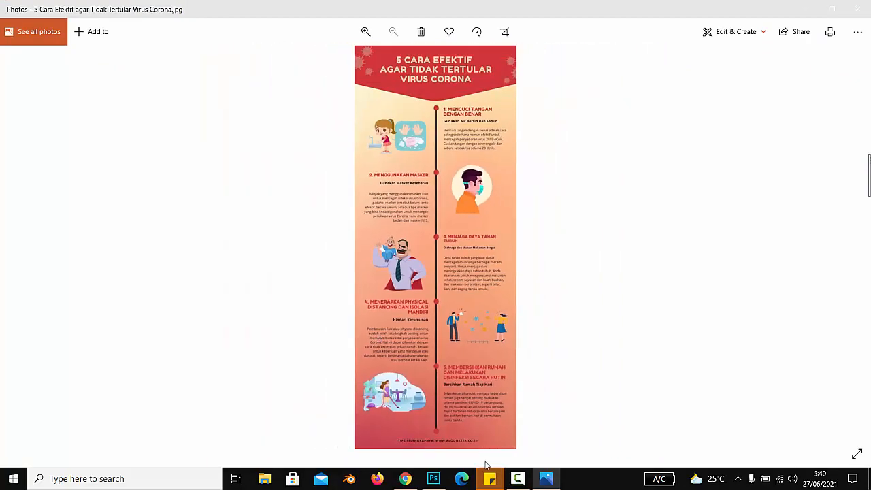
pyautogui.click(406, 482)
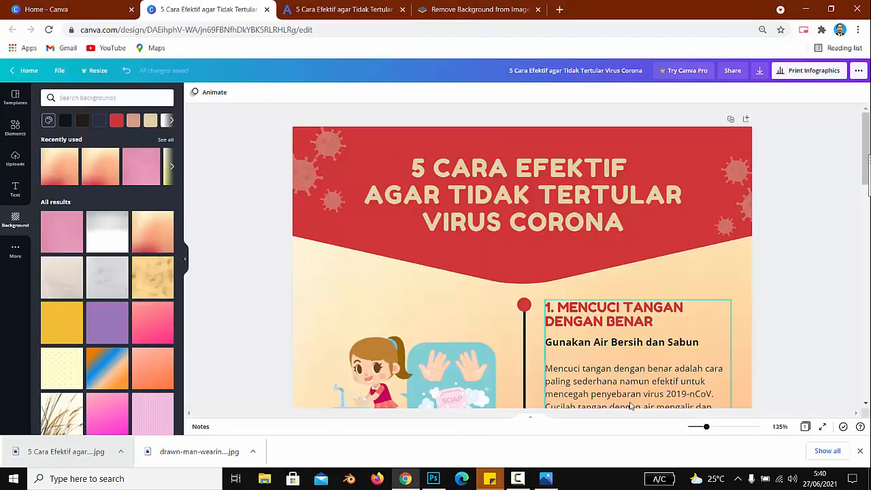